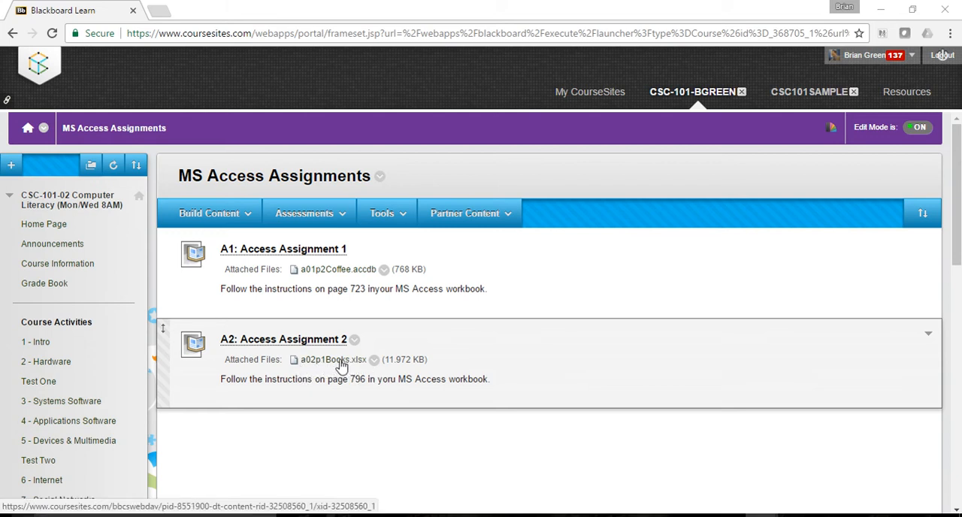
Download the a02p1Books.xlsx file attached to Access Assignment 2 and open it in Excel.
left_click(342, 366)
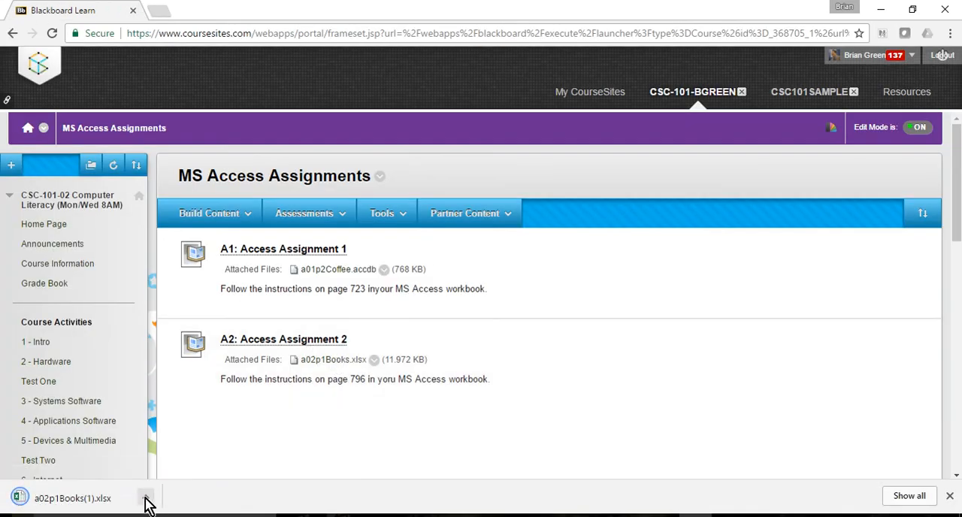
left_click(145, 497)
left_click(187, 409)
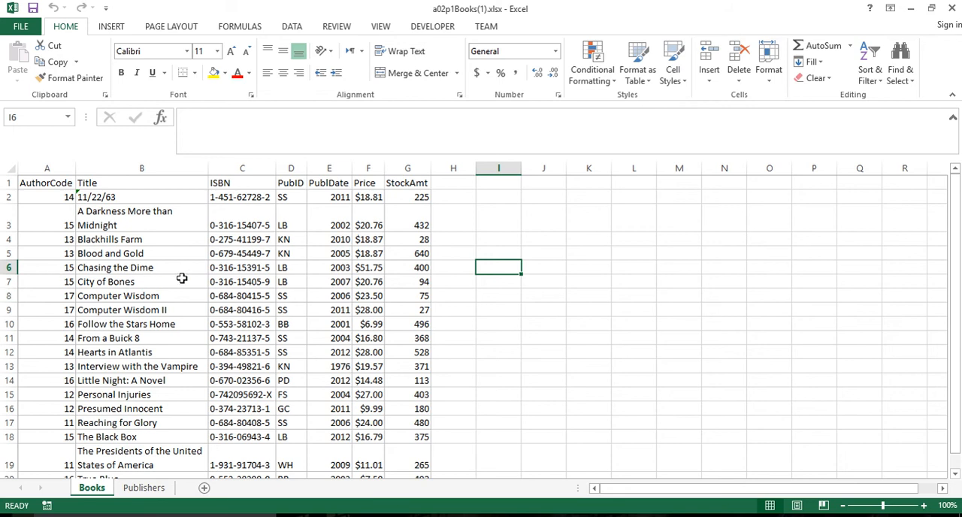
Examine the book records in the Books worksheet, including title, ISBN, publication date and stock amount columns.
left_click(153, 250)
key("Down")
key("Down")
key("Down")
left_click(66, 229)
left_click(150, 268)
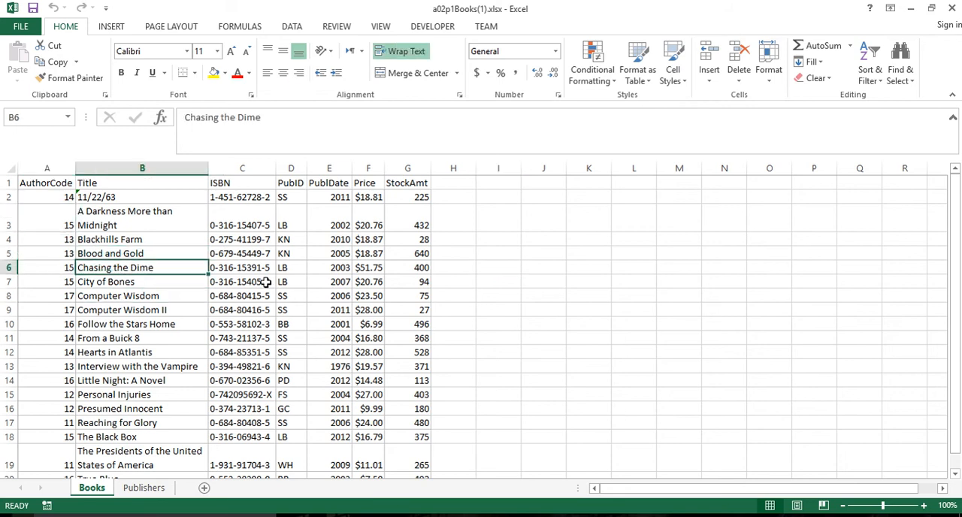
left_click(271, 281)
left_click(342, 281)
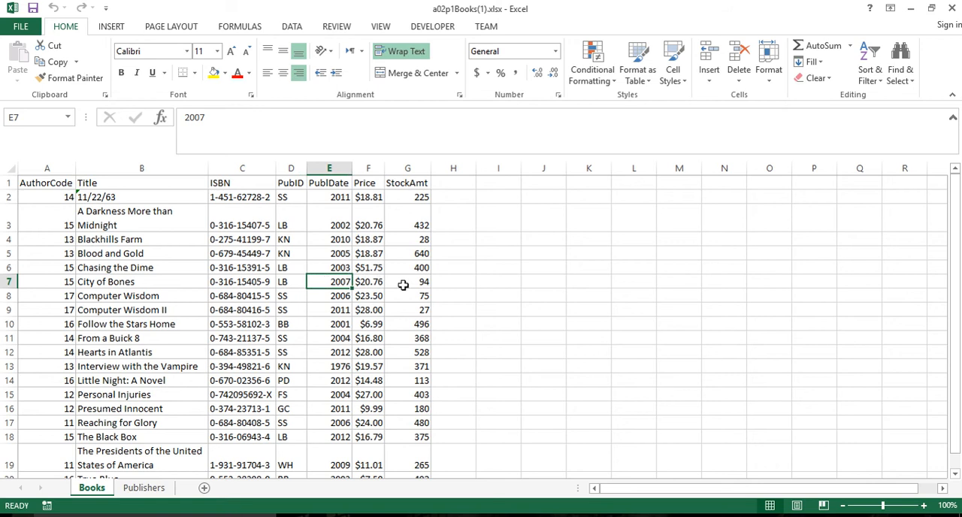
left_click(403, 284)
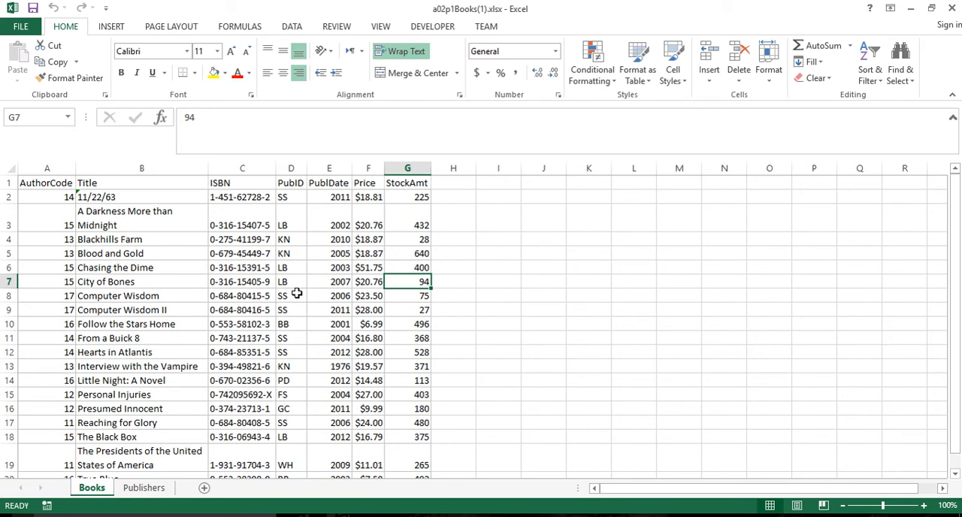
Look over the publisher records in the Publishers worksheet and close the workbook.
left_click(151, 493)
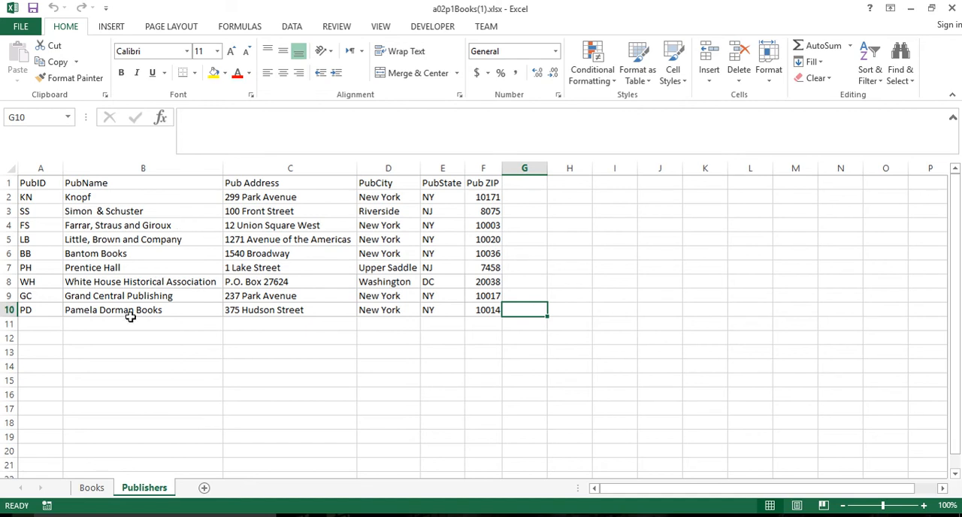
left_click(93, 493)
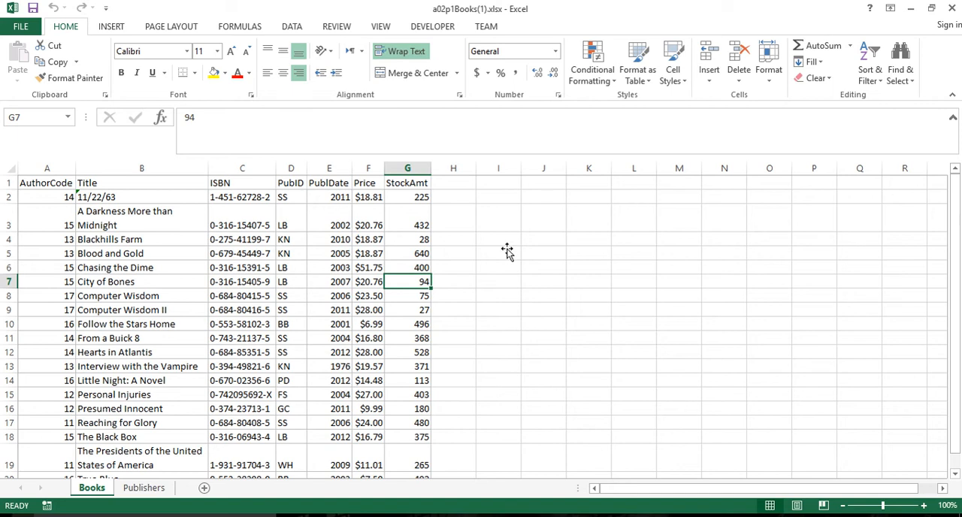
left_click(952, 14)
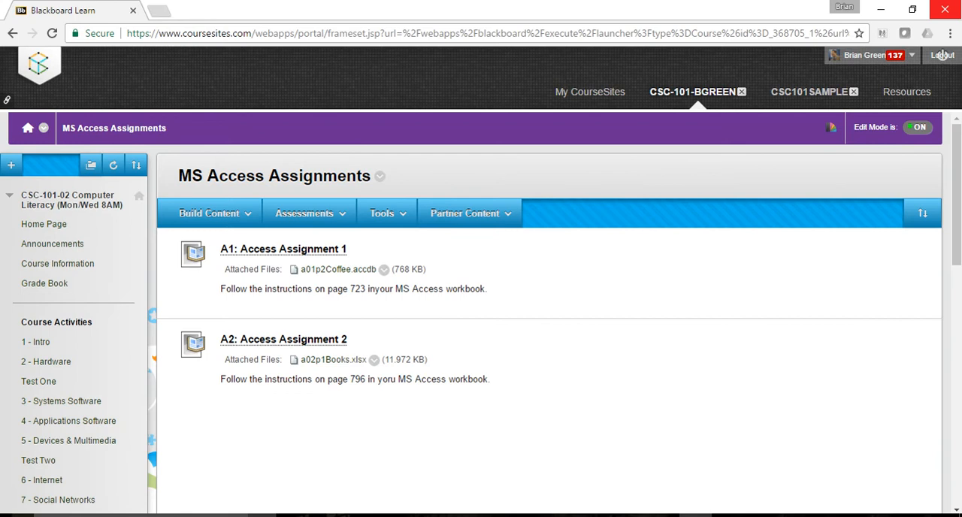
Switch to Access 2013 and create a blank desktop database.
left_click(140, 516)
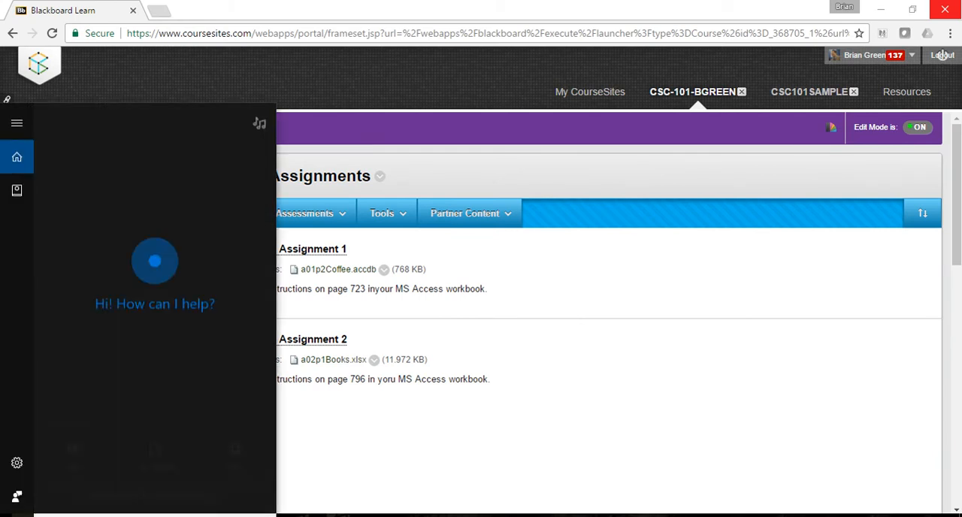
type("ac")
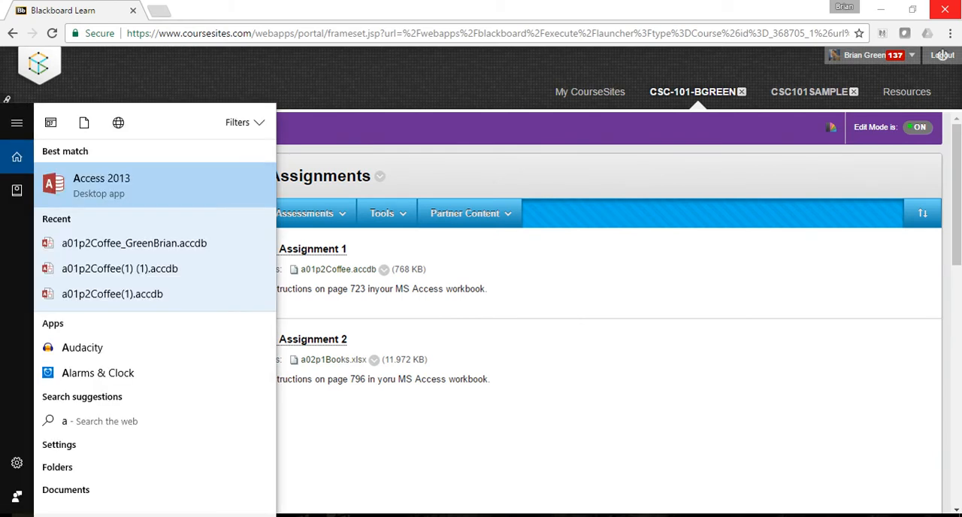
type("c")
left_click(123, 178)
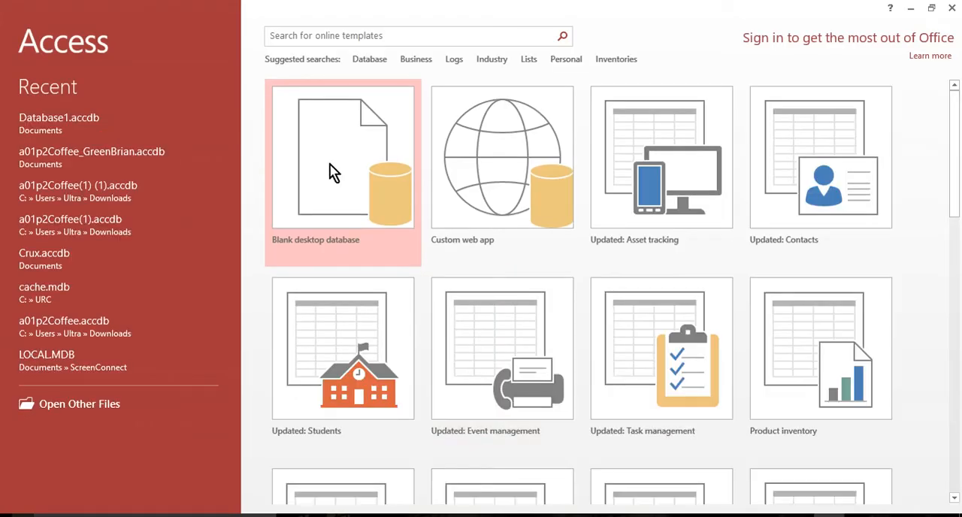
left_click(339, 164)
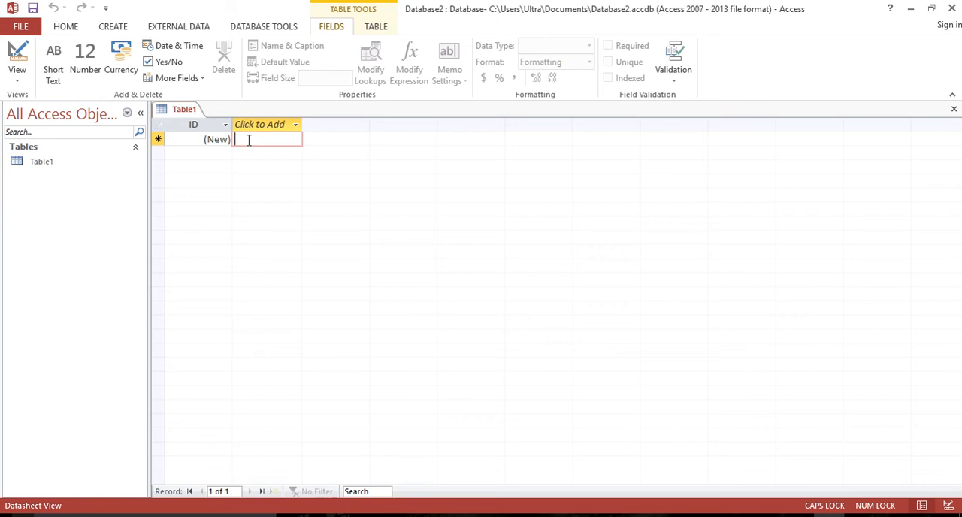
type("11")
key("Tab")
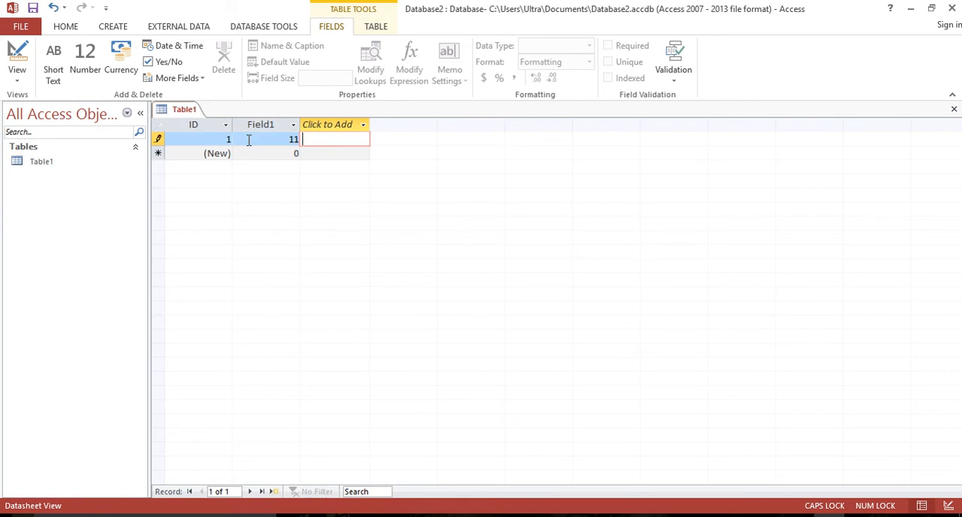
type("bESCHLOSE")
key("BackSpace")
key("BackSpace")
key("BackSpace")
key("BackSpace")
key("BackSpace")
key("BackSpace")
key("BackSpace")
key("BackSpace")
key("BackSpace")
key("Caps_Lock")
type("Bechloss")
key("Tab")
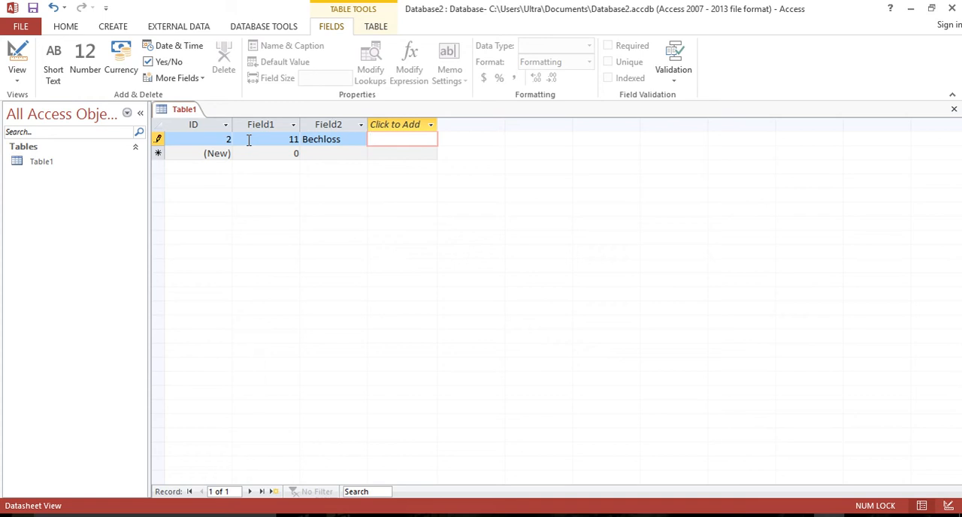
type("Mike R.")
key("Return")
key("Return")
key("Return")
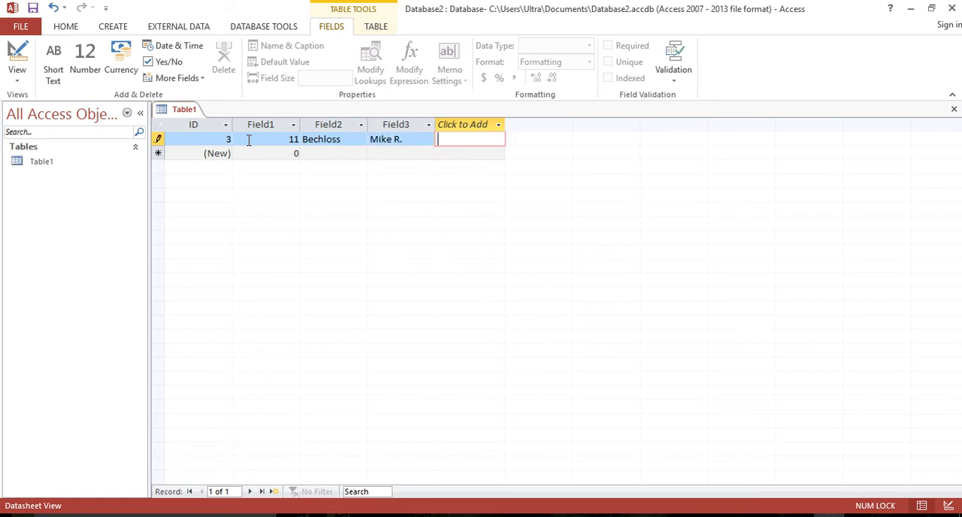
Add a second record to the table with 12, Turow and Scott.
type("12")
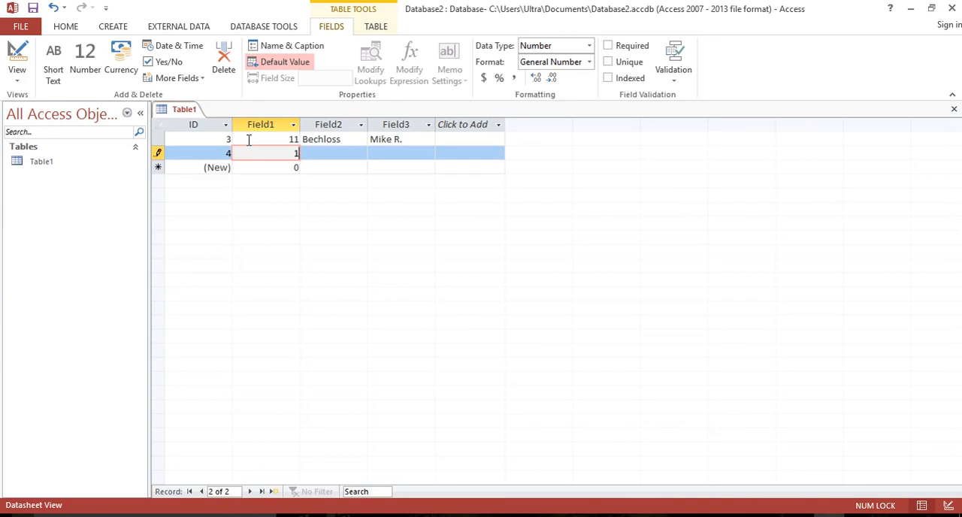
key("Return")
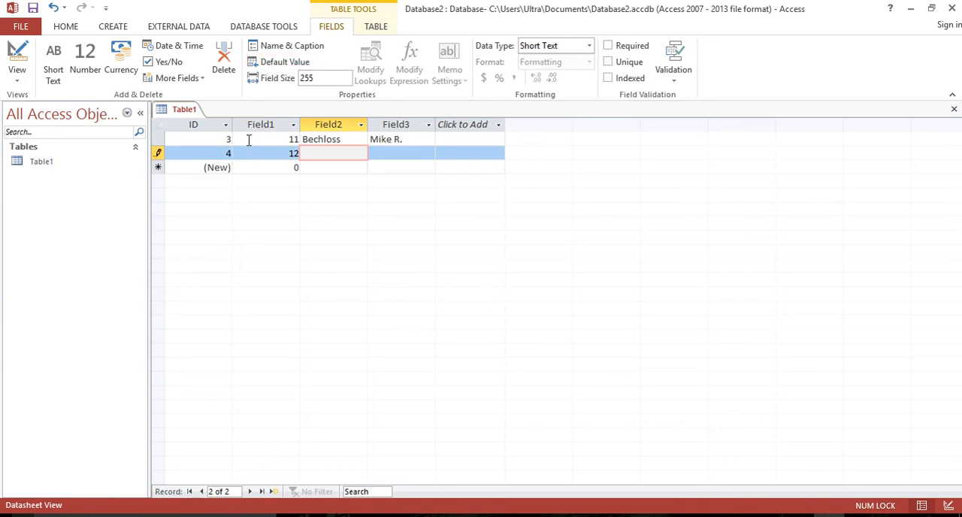
type("Turow")
key("Return")
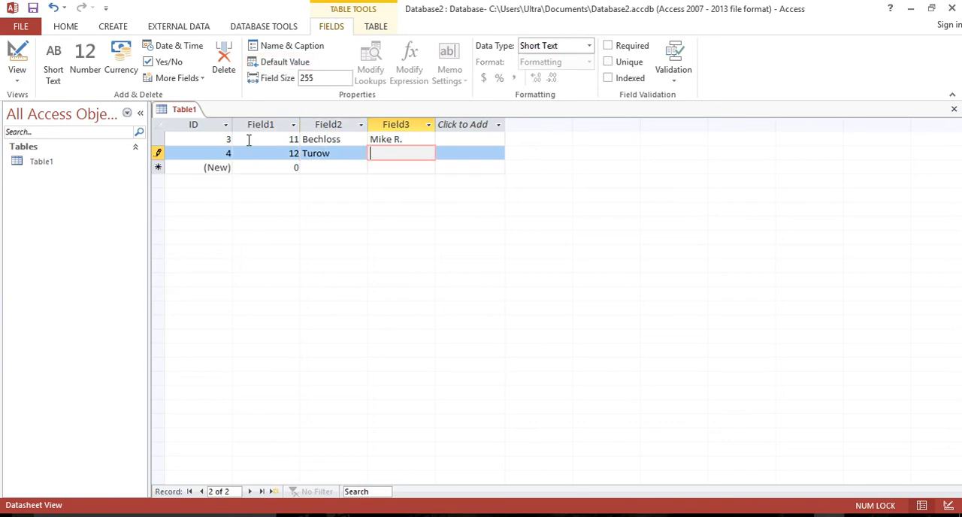
type("Scott")
key("Return")
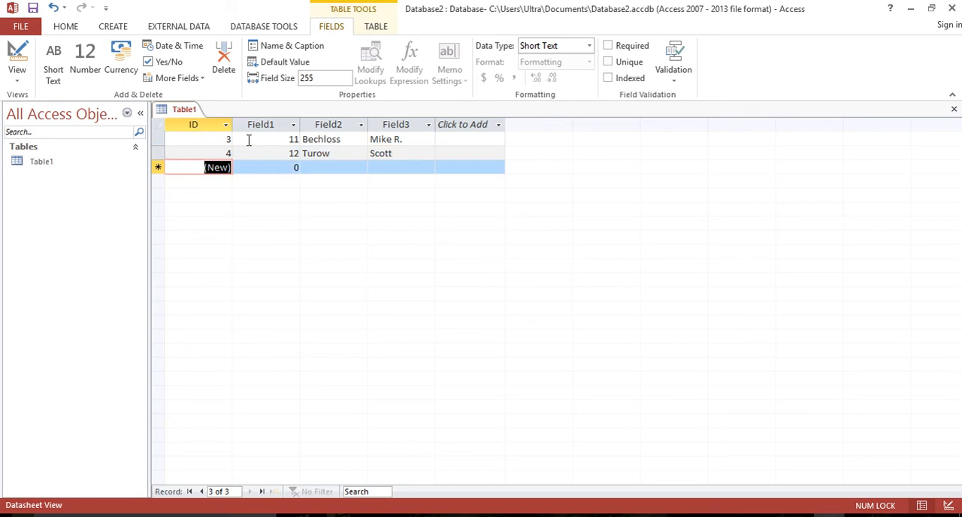
Add a third record to the table with 13, Rice and Anne.
key("Return")
type("13")
key("Return")
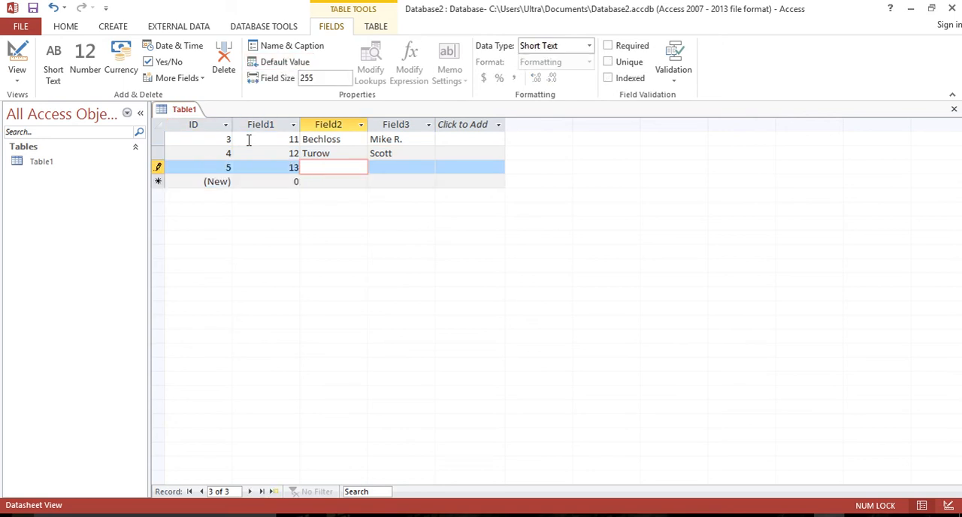
type("Rice")
key("Return")
type("Anne")
key("Return")
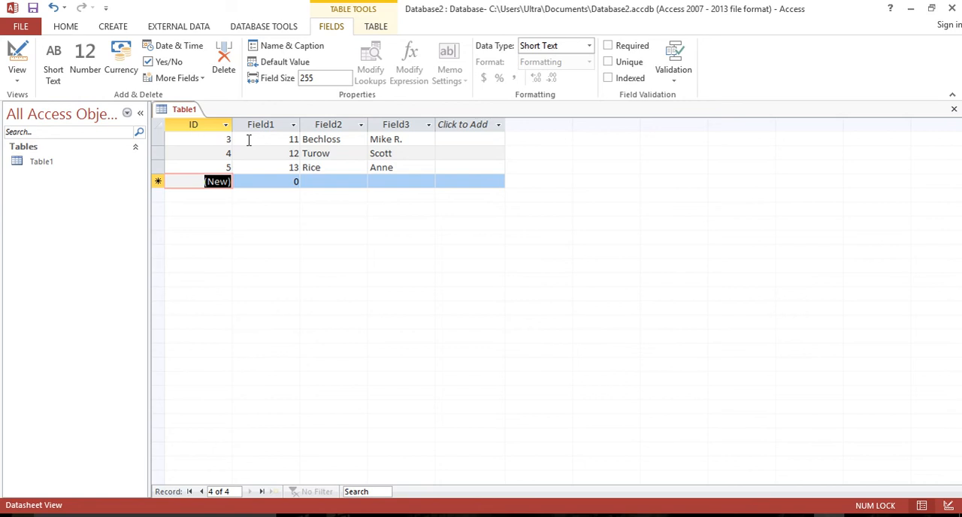
key("Return")
type("14")
key("Return")
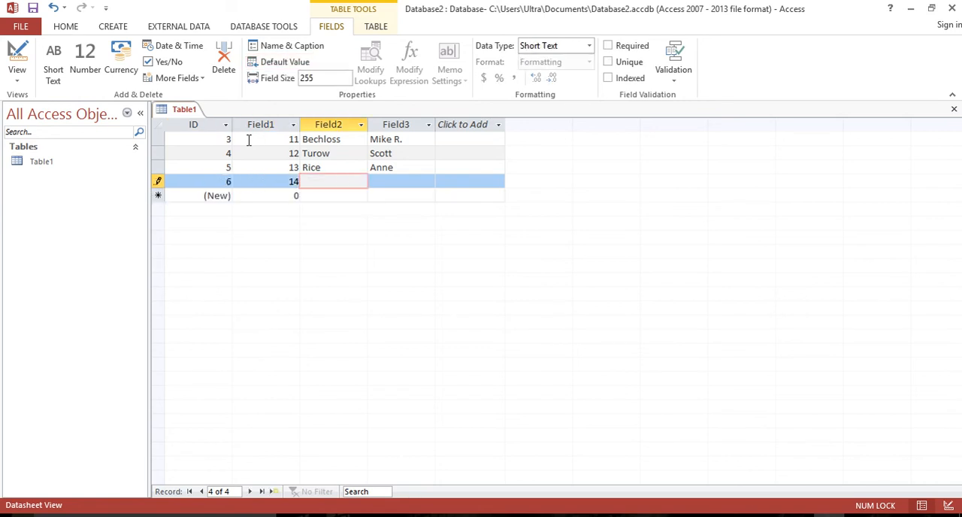
type("King")
key("Return")
type("Steve")
key("Return")
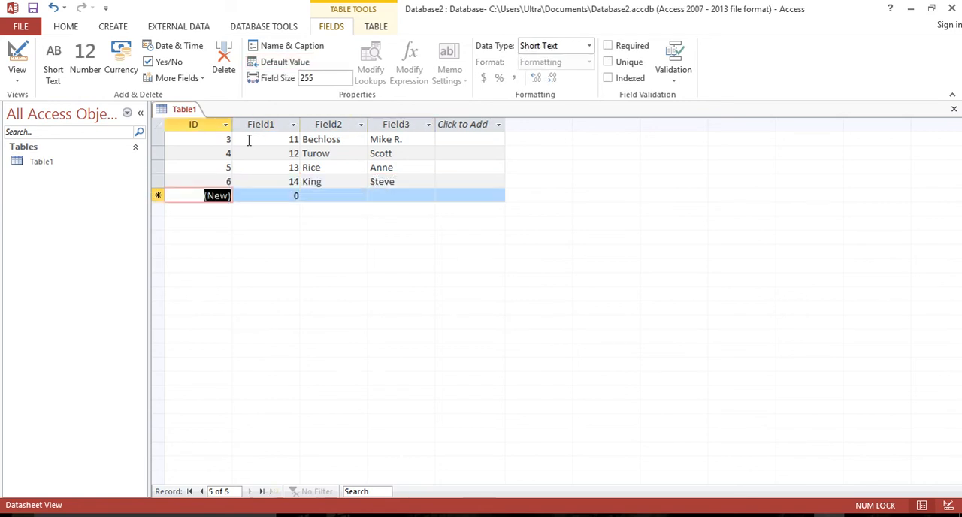
key("Return")
type("15")
key("Return")
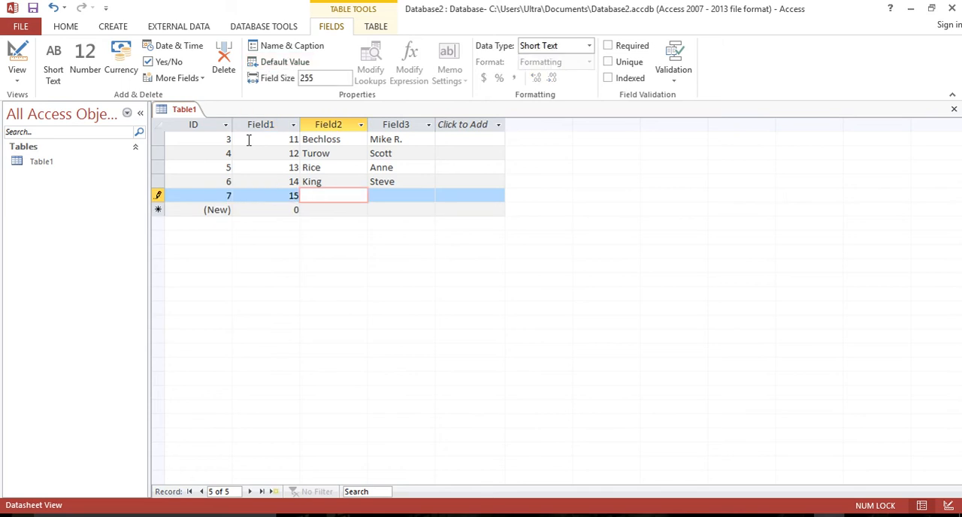
type("Connelly")
key("Return")
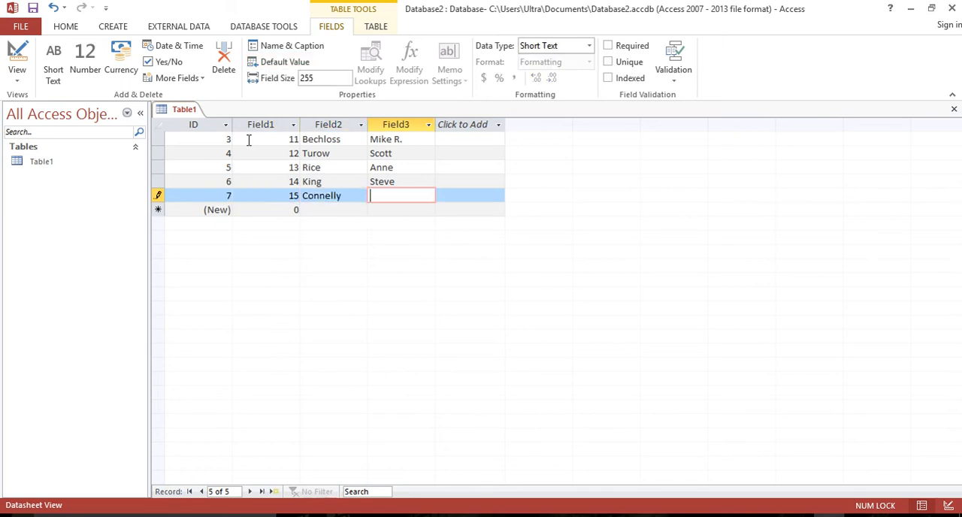
type("Mike")
key("Return")
key("Return")
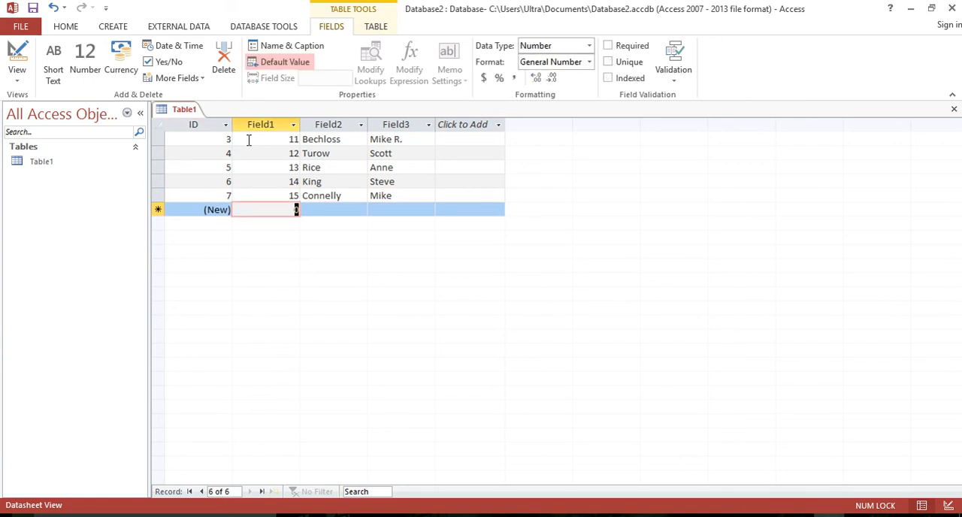
type("116")
key("Return")
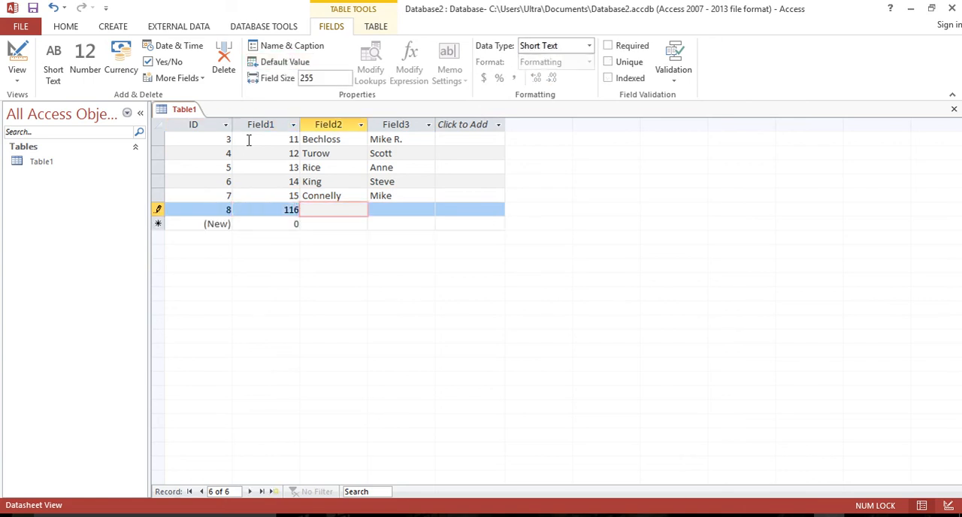
key("shift+Tab")
type("16")
key("Return")
type("Rice")
key("Return")
type("Lua")
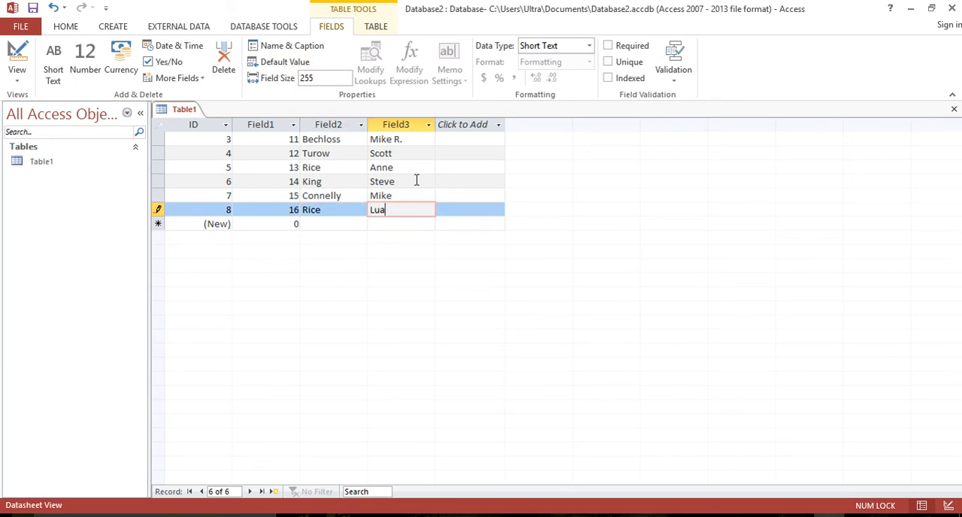
type("nne")
Add a seventh record with 17 and the student's own last name and first name.
key("Return")
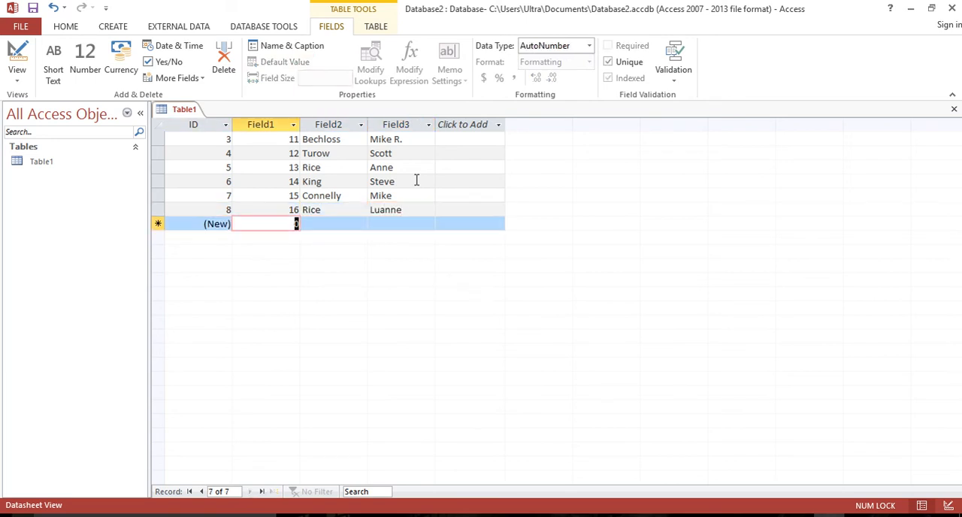
type("17")
key("Return")
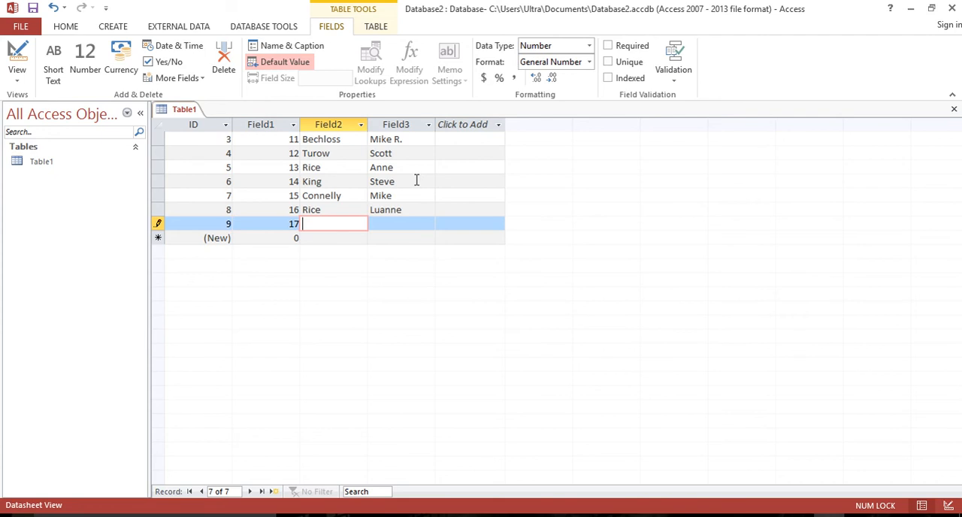
type("Green")
key("Return")
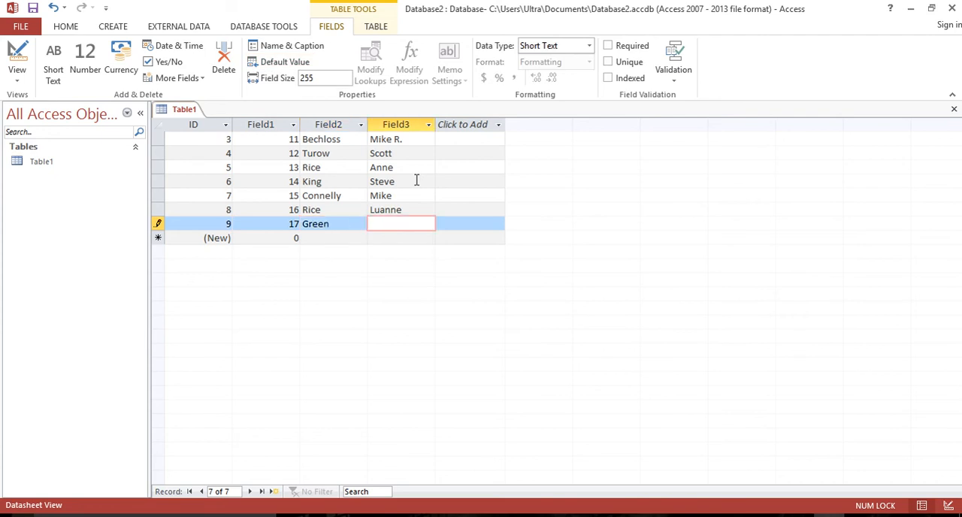
type("Brian")
key("Return")
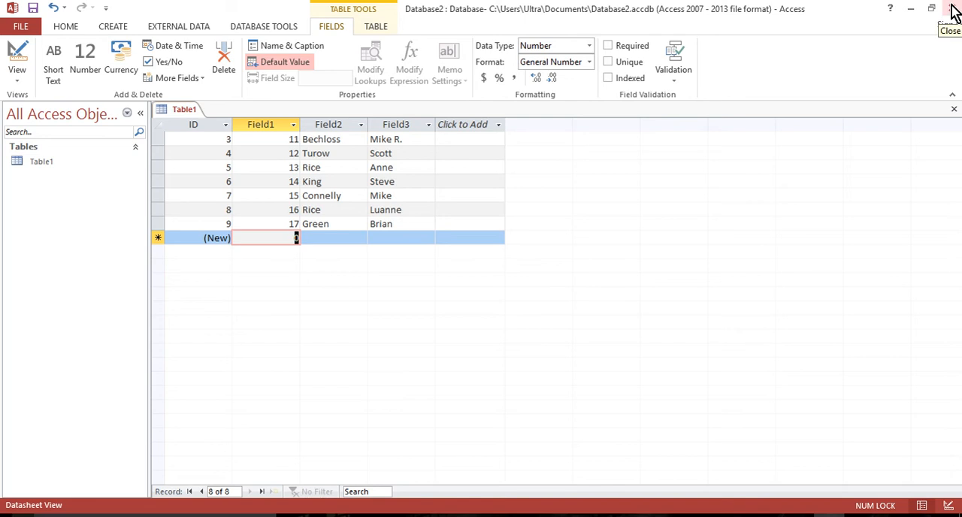
Close the table and save its design under the name Authors.
left_click(954, 110)
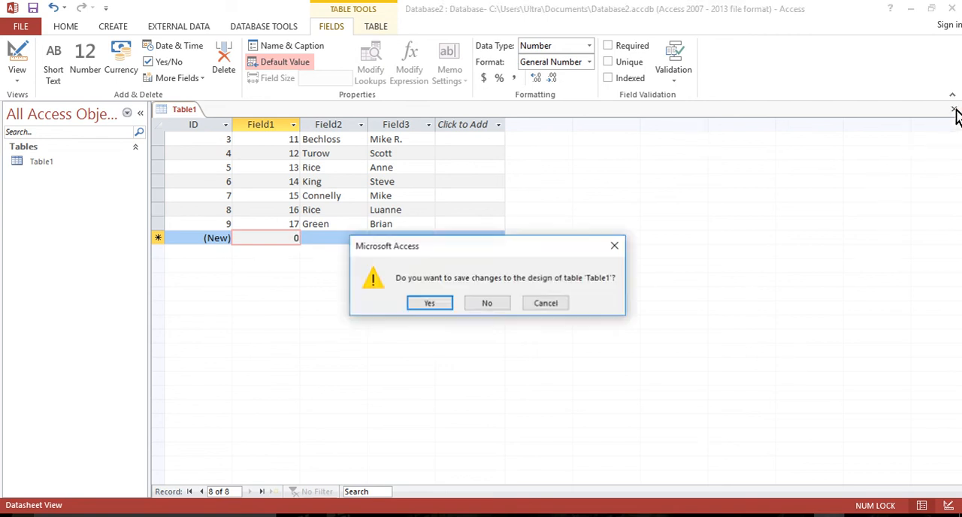
left_click(426, 307)
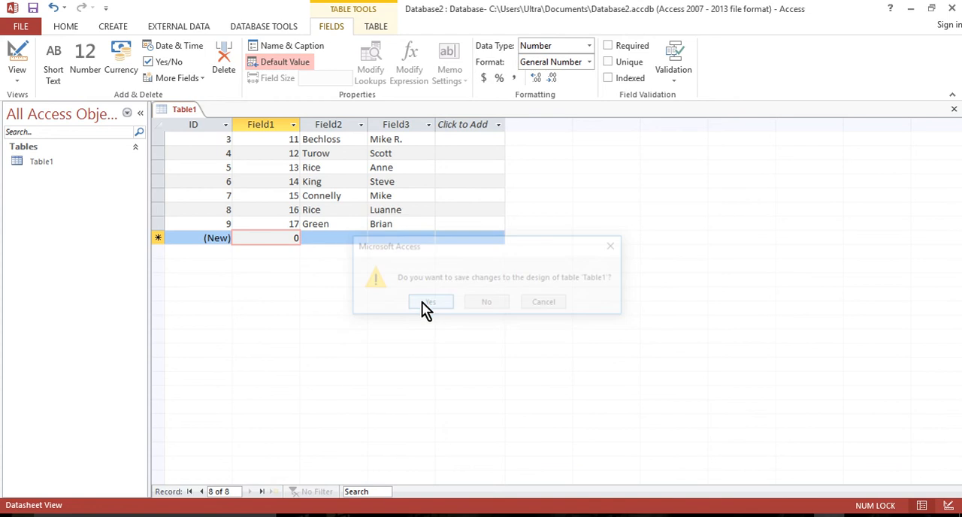
left_click(434, 185)
left_click_drag(435, 185, 380, 188)
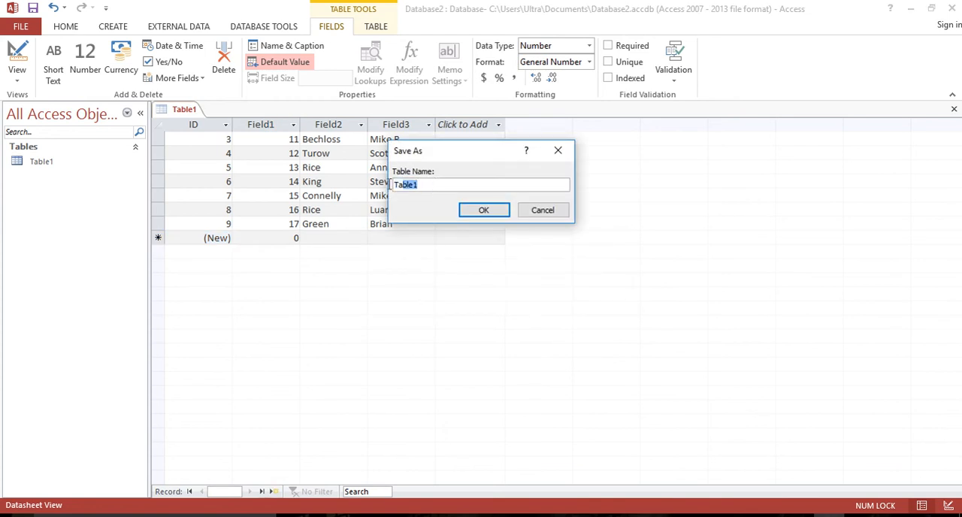
type("Authors")
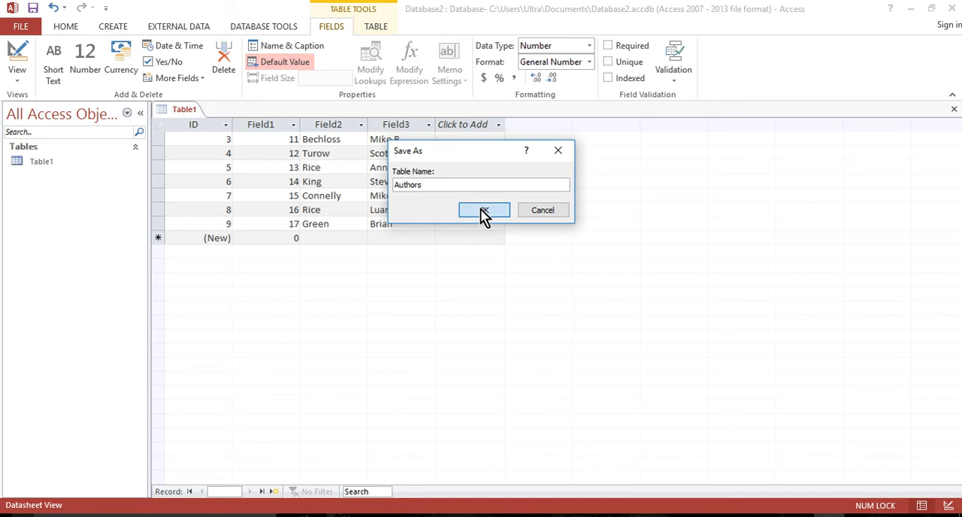
left_click(482, 211)
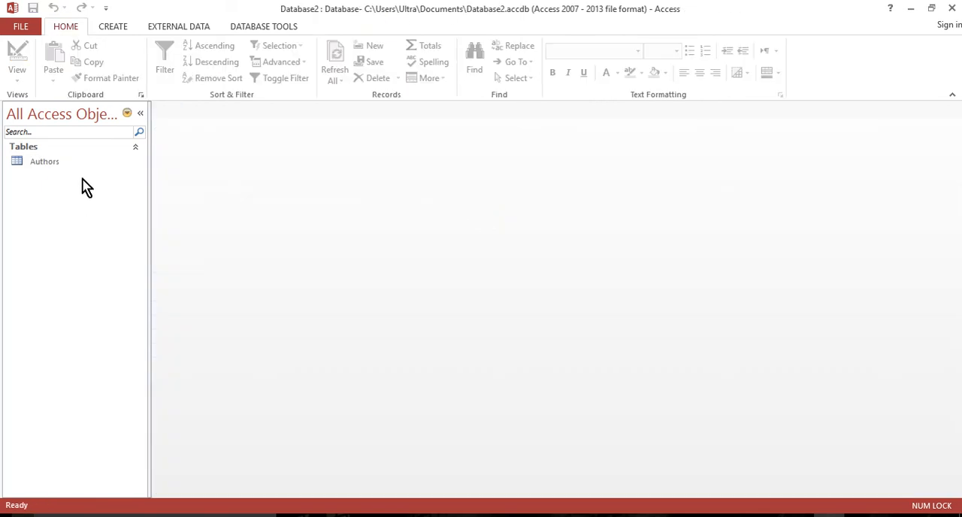
Open the Authors table, switch it to Design View and close it again.
left_click(43, 165)
double_click(44, 170)
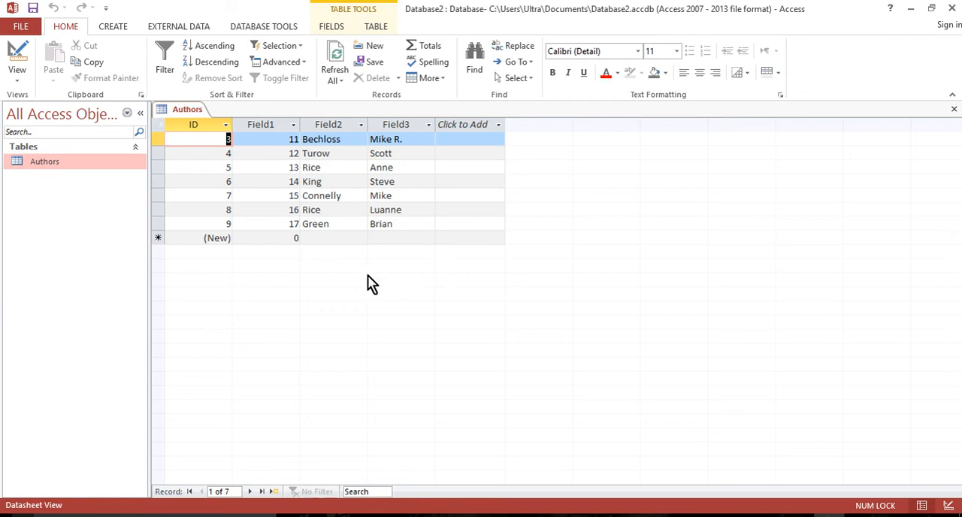
right_click(187, 113)
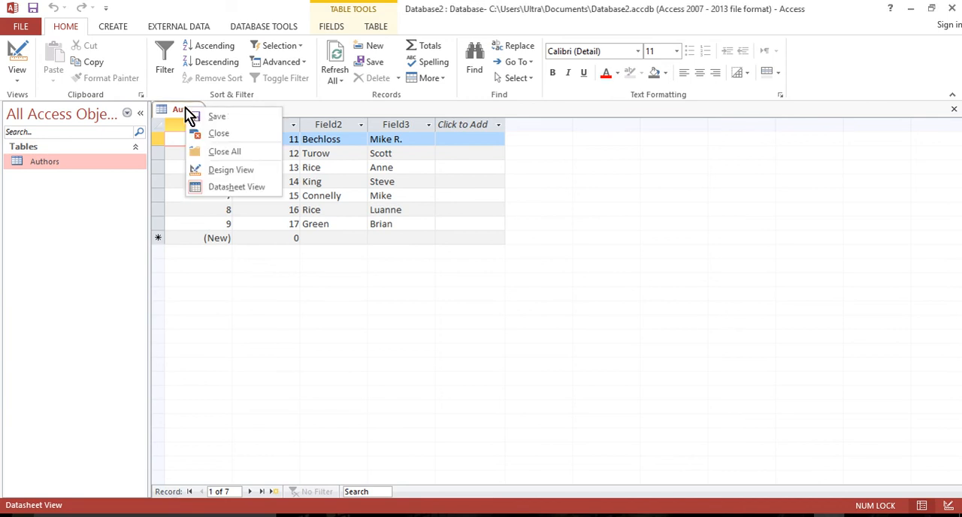
left_click(232, 170)
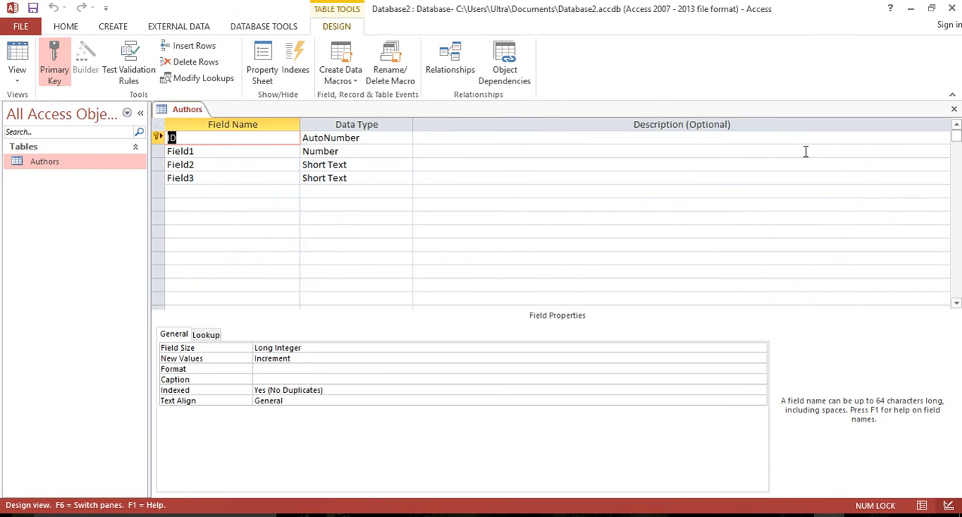
left_click(953, 109)
Open the Authors table in Design View and delete its ID field, including the primary key.
right_click(41, 166)
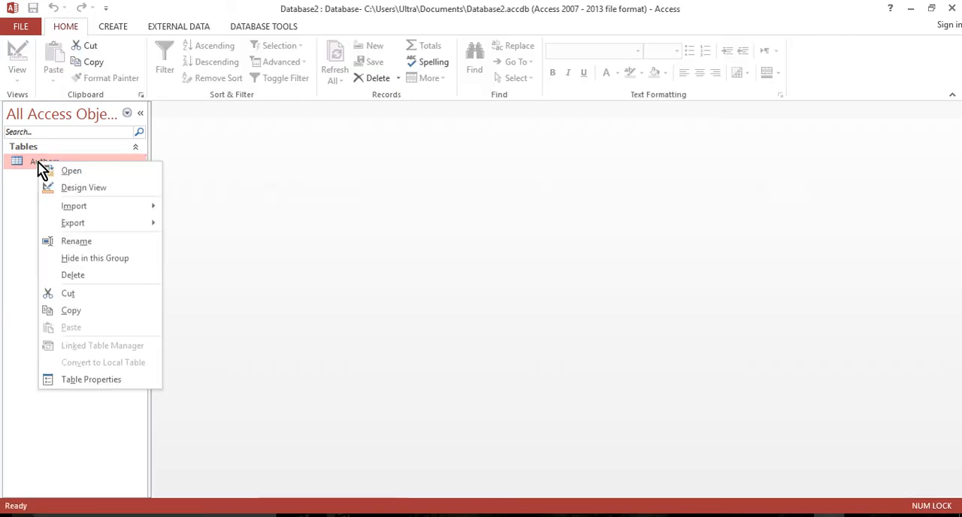
left_click(84, 188)
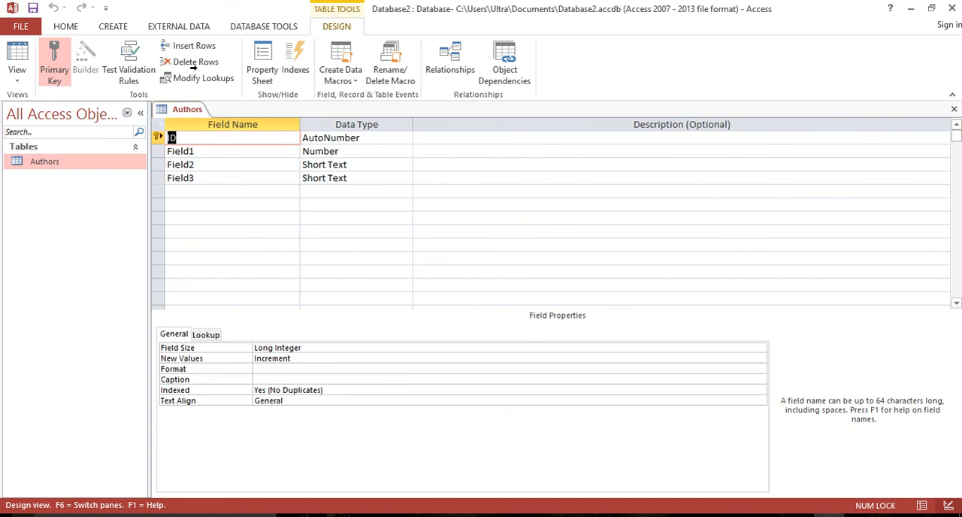
left_click(206, 138)
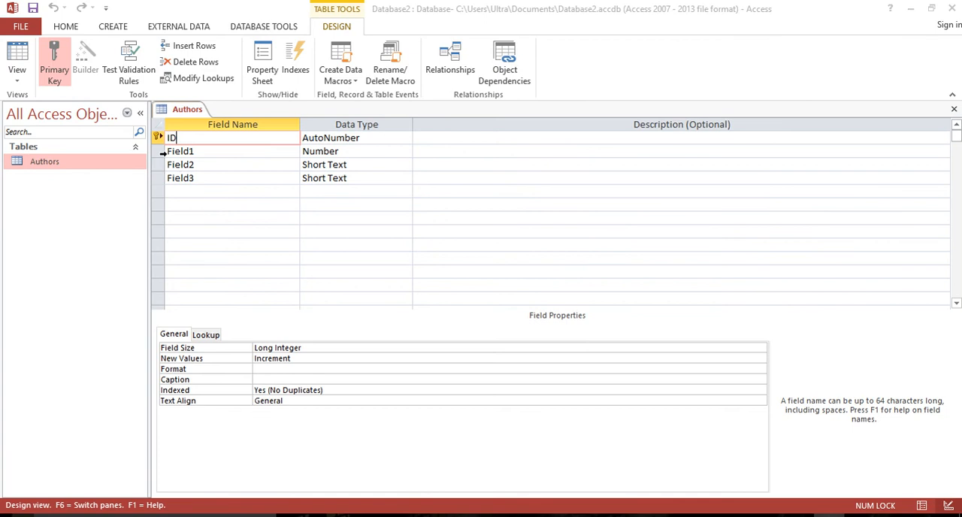
left_click(154, 151)
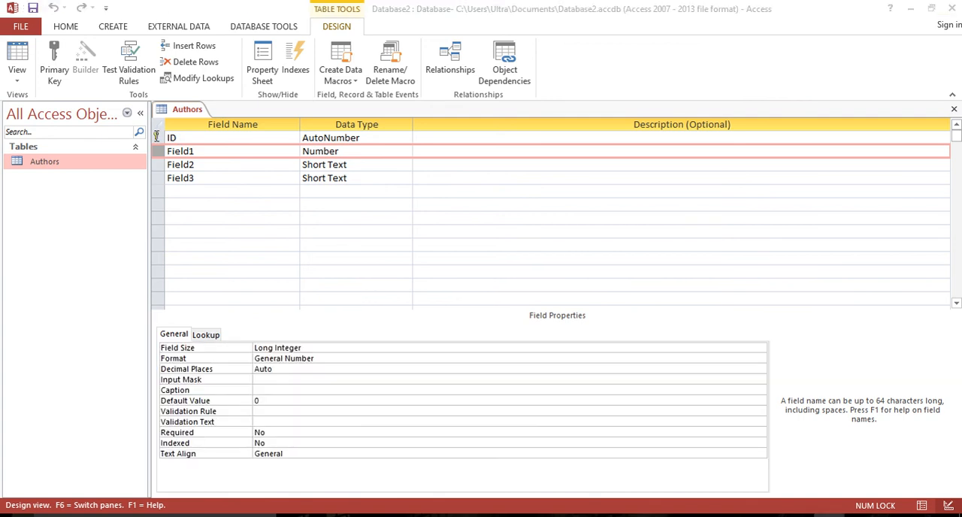
left_click(157, 137)
right_click(156, 137)
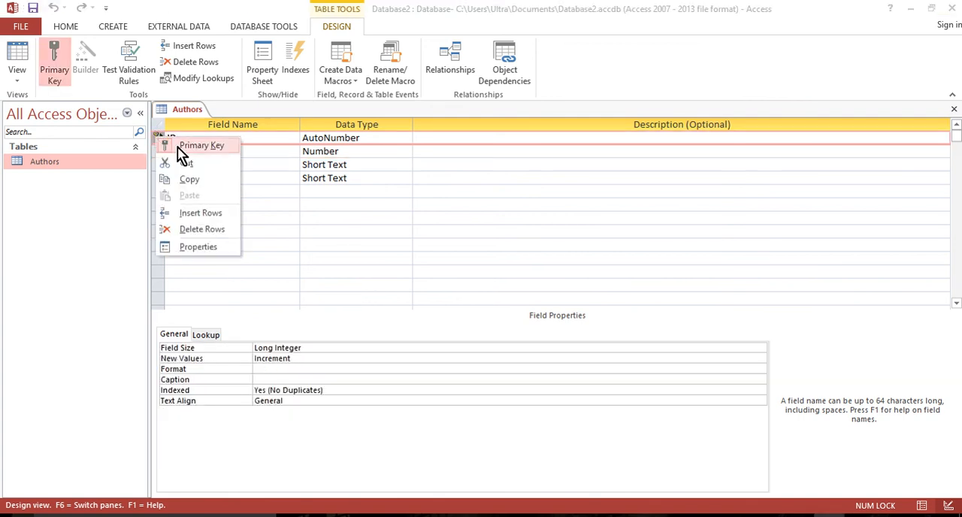
left_click(201, 229)
left_click(460, 305)
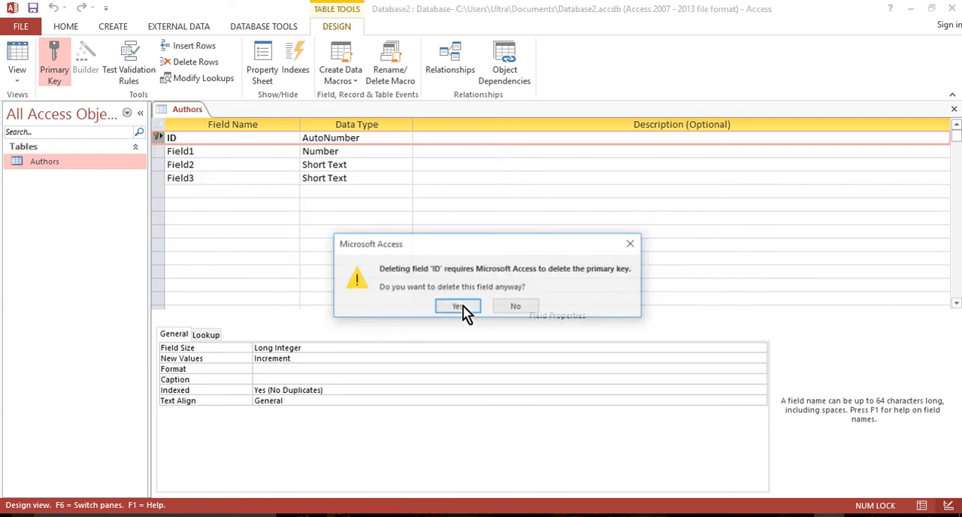
left_click(464, 308)
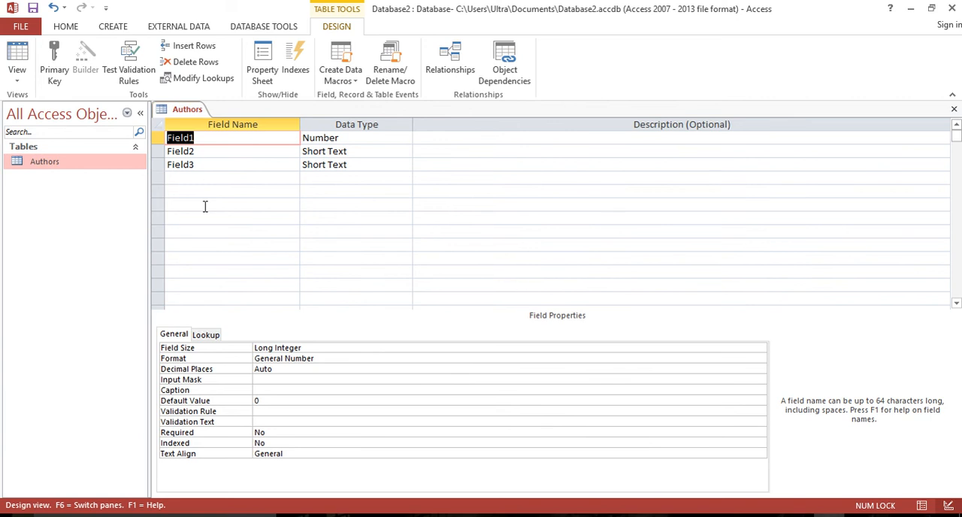
Rename the Field1 field to AuthorID and check its field size property.
left_click(203, 138)
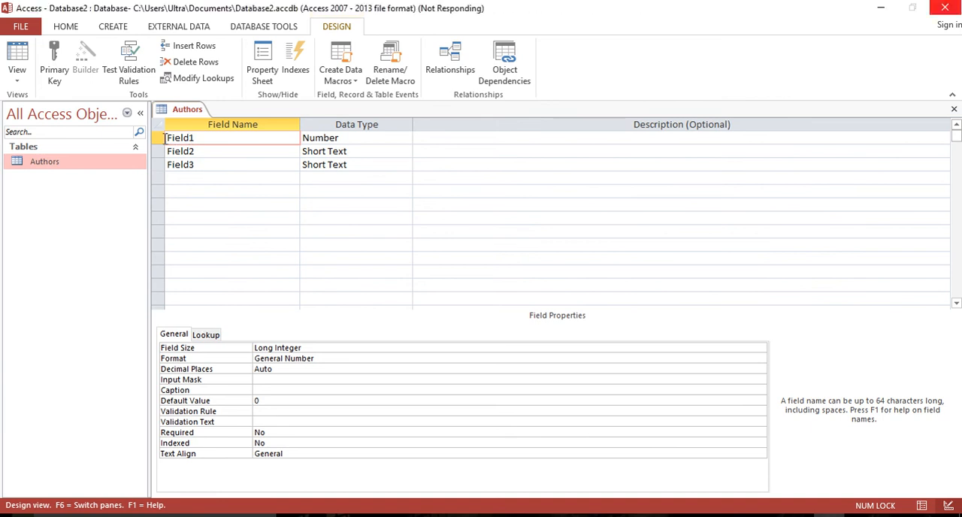
key("BackSpace")
key("BackSpace")
key("BackSpace")
key("BackSpace")
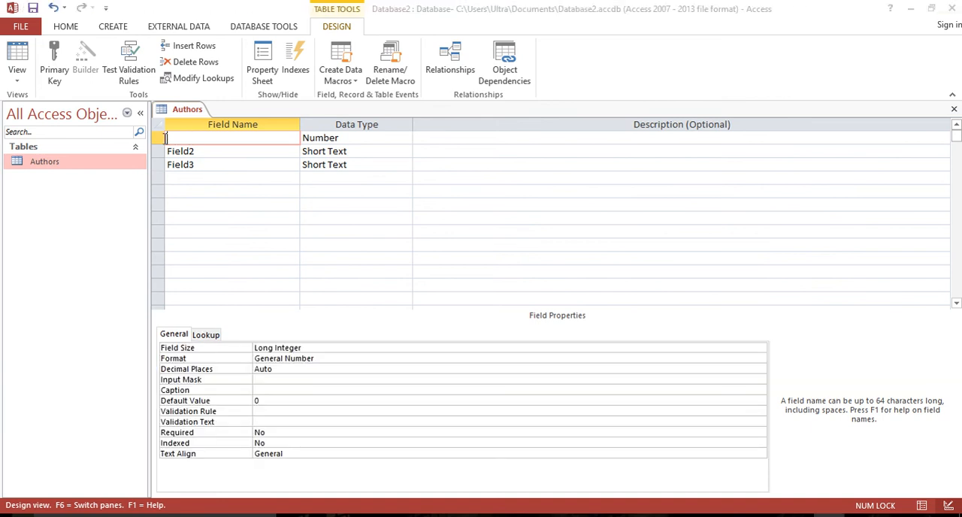
type("AuthorID")
key("Tab")
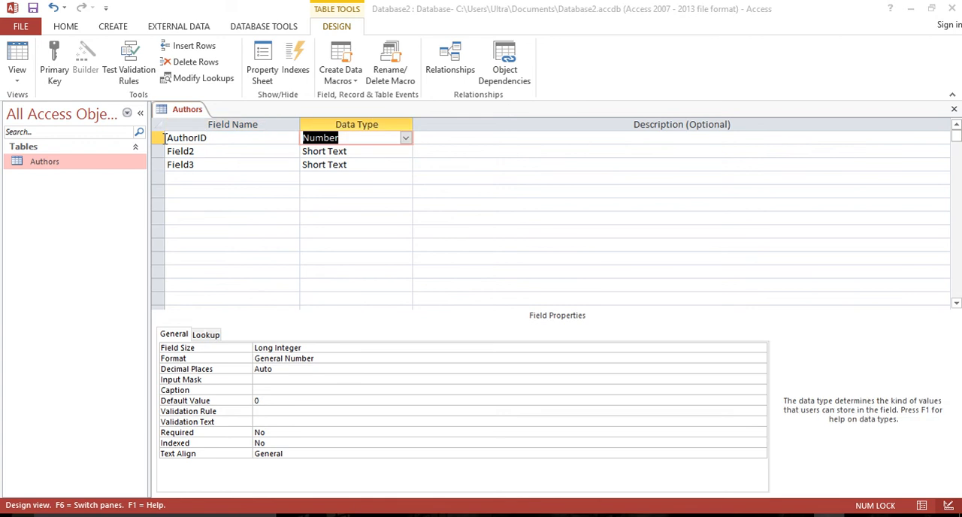
left_click(315, 348)
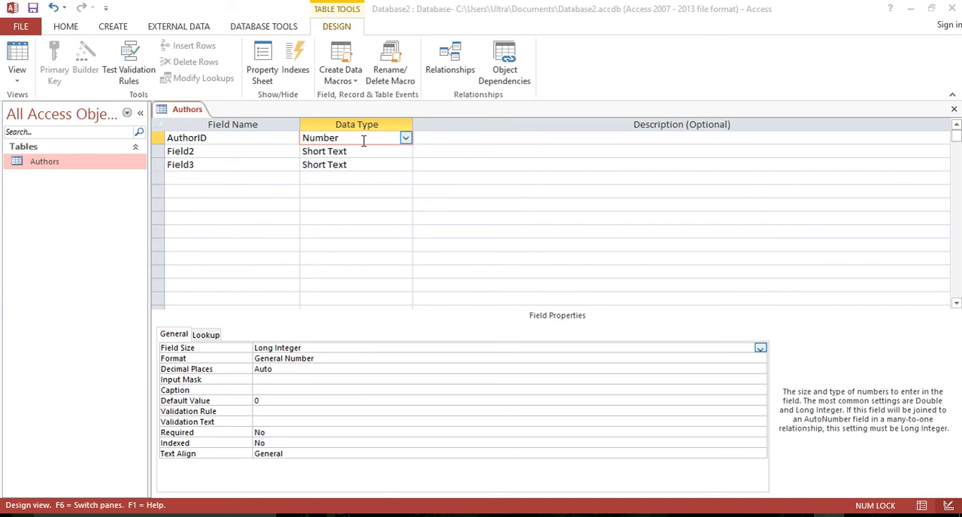
Rename the Field2 field to AuthorLastName and set its field size to 20.
left_click_drag(196, 152, 146, 145)
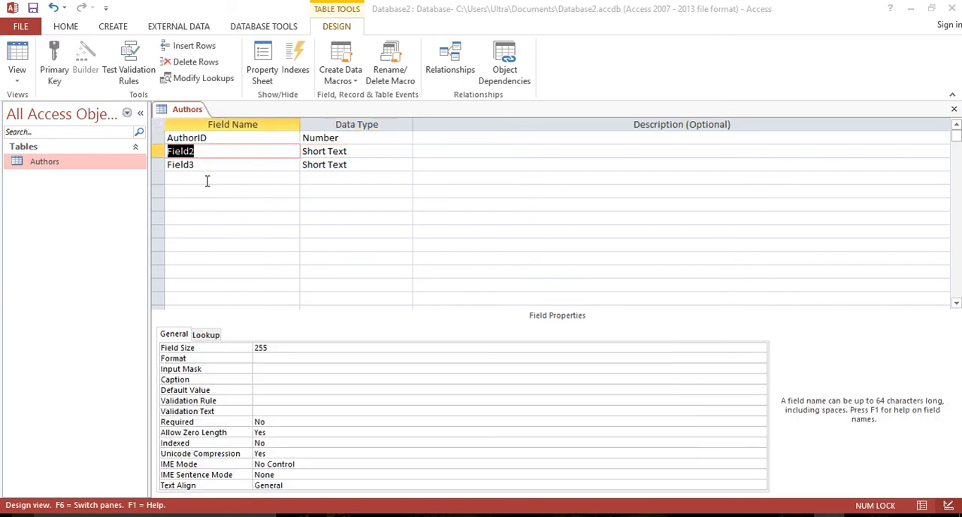
type("LastName")
key("Tab")
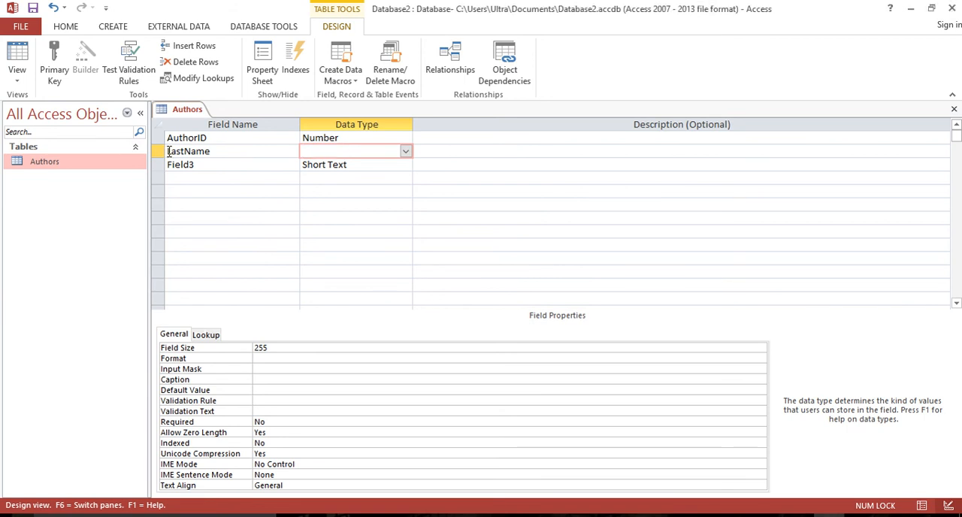
left_click(168, 151)
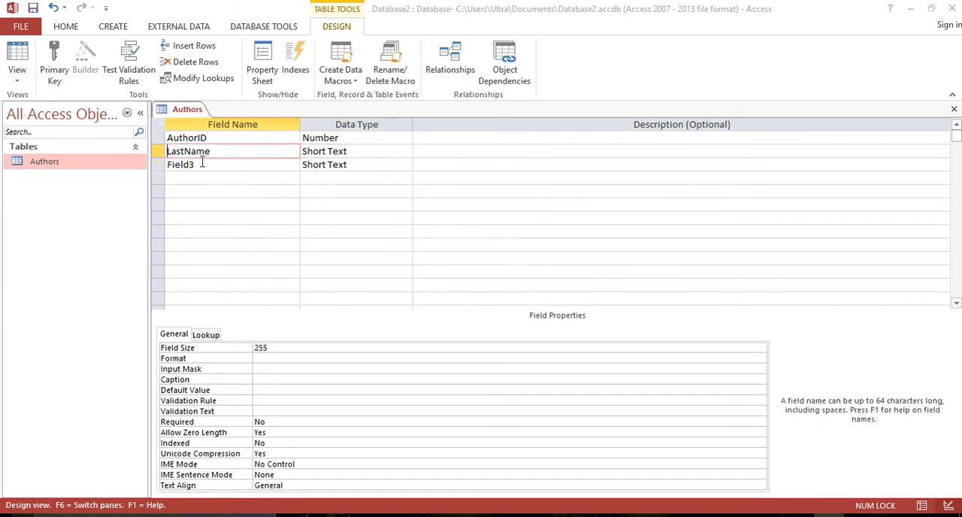
type("Author")
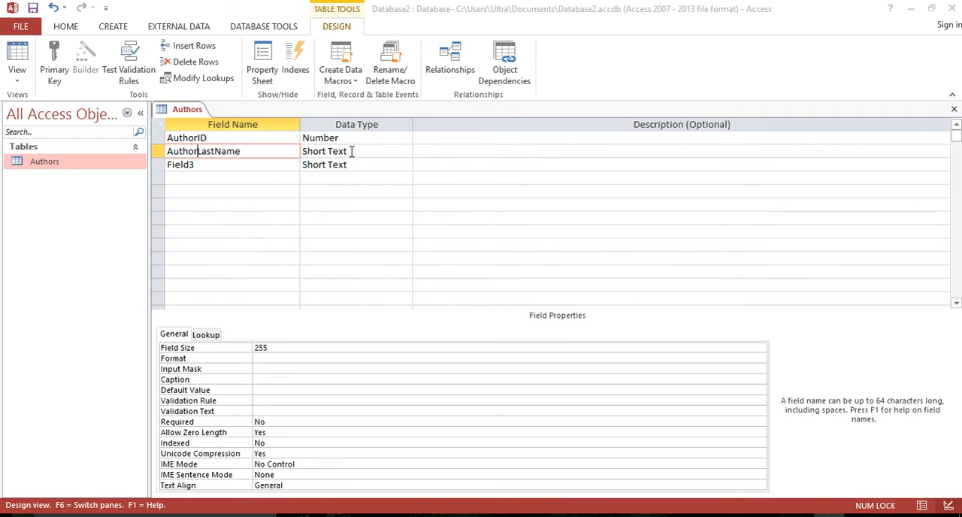
left_click(328, 151)
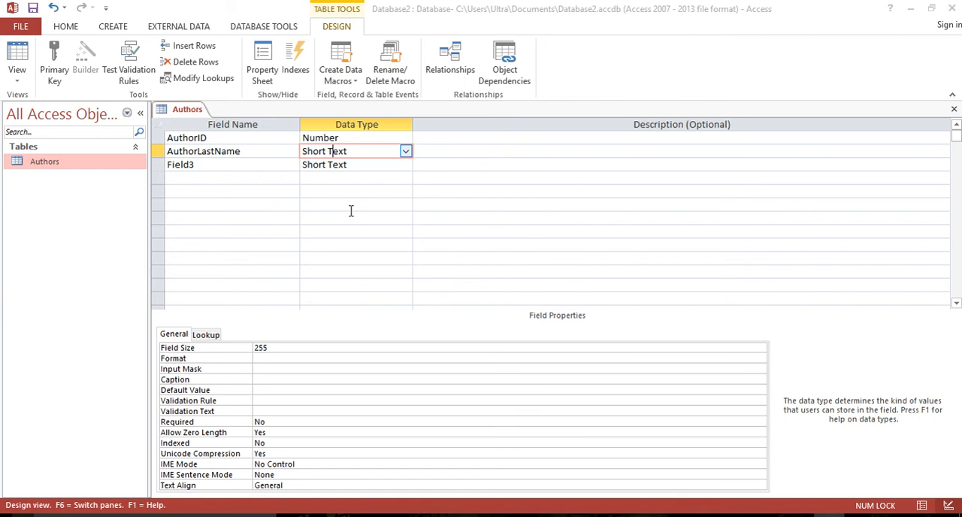
left_click(257, 347)
double_click(256, 347)
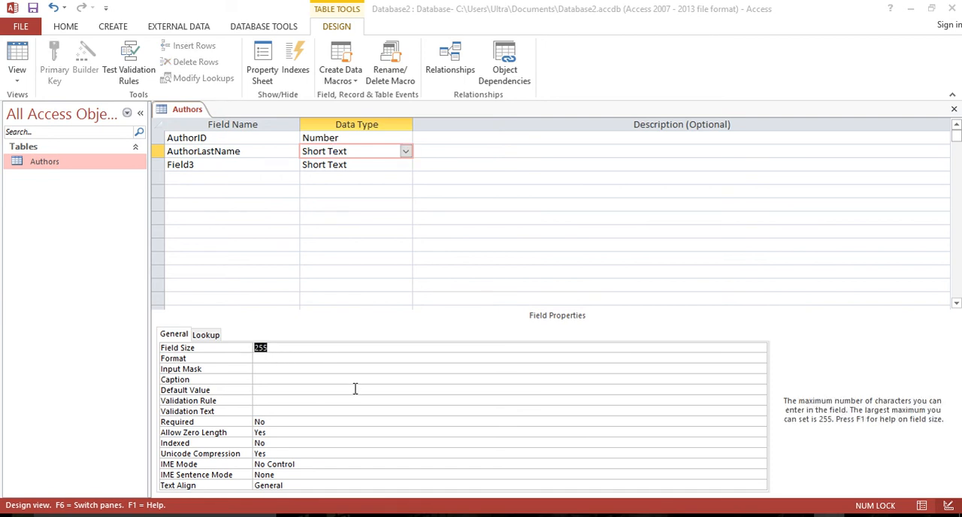
type("20")
Rename the Field3 field to AuthorFirstName and set its field size to 20.
double_click(192, 165)
type("A")
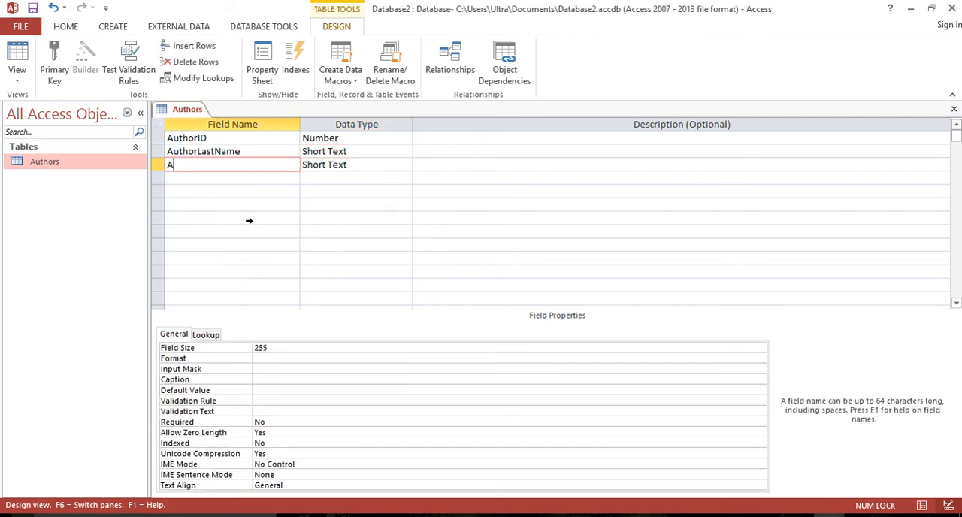
type("uthorFirstNam")
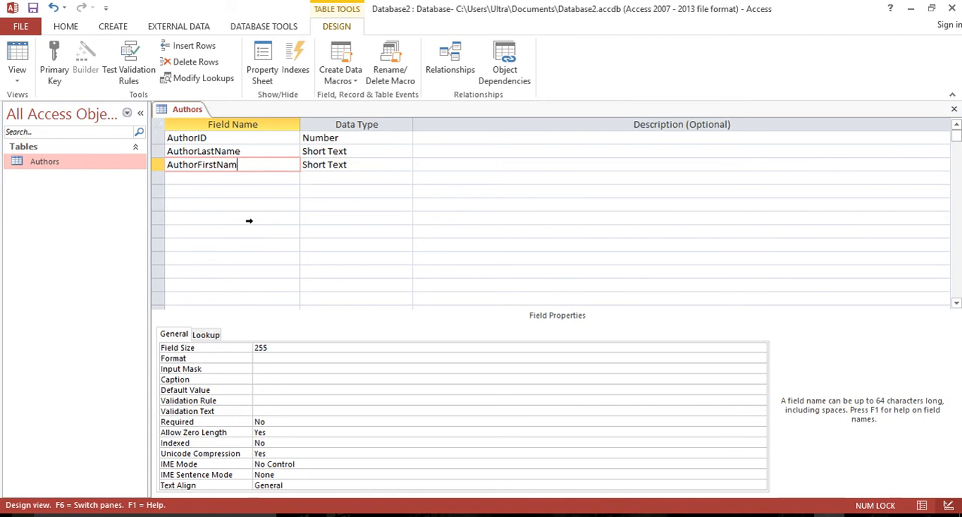
type("e")
key("Tab")
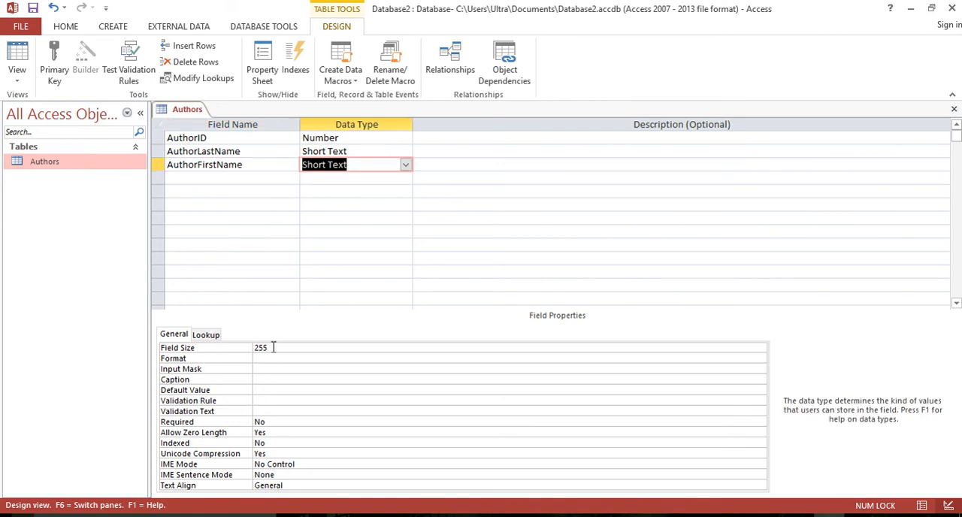
mouse_move(262, 348)
left_mouse_down()
mouse_move(275, 347)
mouse_move(249, 348)
left_mouse_up()
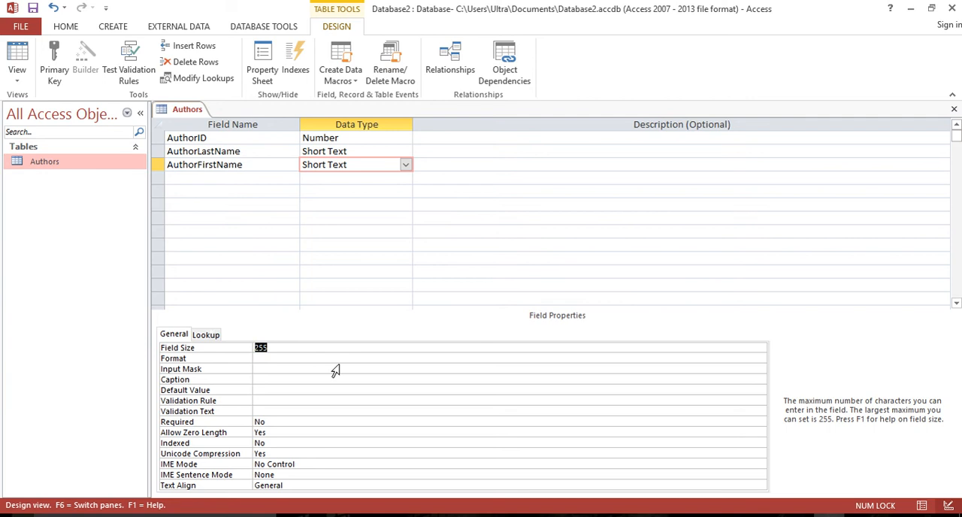
type("20")
Enter the description "Author's Last Name" for the AuthorLastName field.
left_click(245, 176)
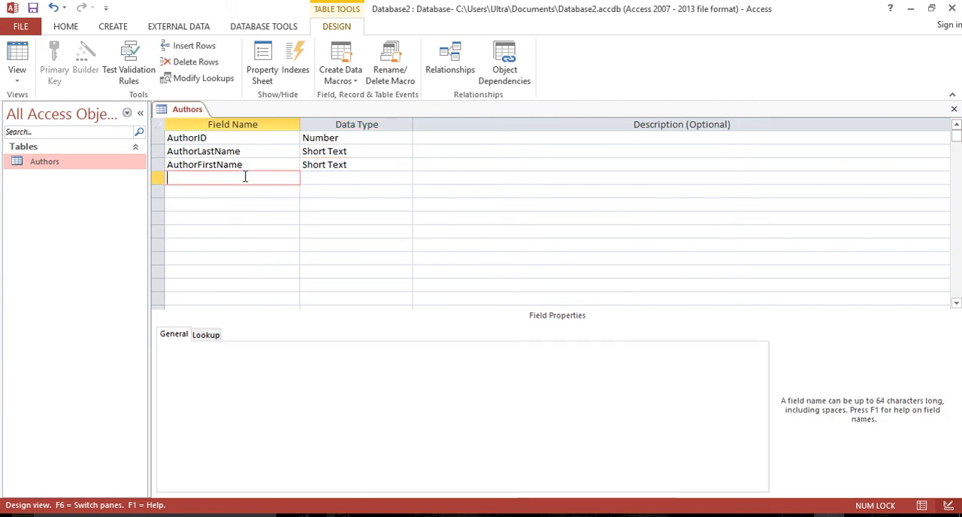
key("Up")
key("Up")
key("Up")
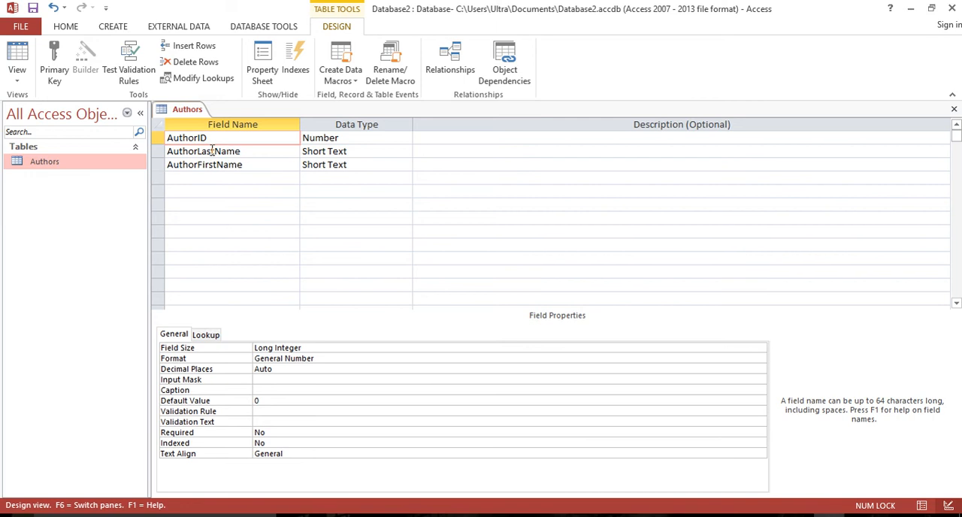
left_click(444, 151)
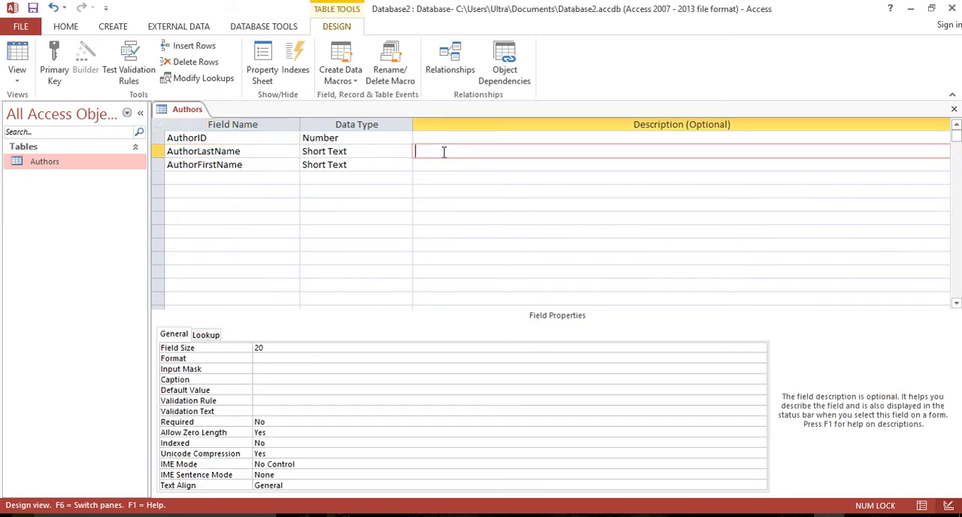
type("Author's First")
key("BackSpace")
key("BackSpace")
type("Last Name")
left_click(428, 166)
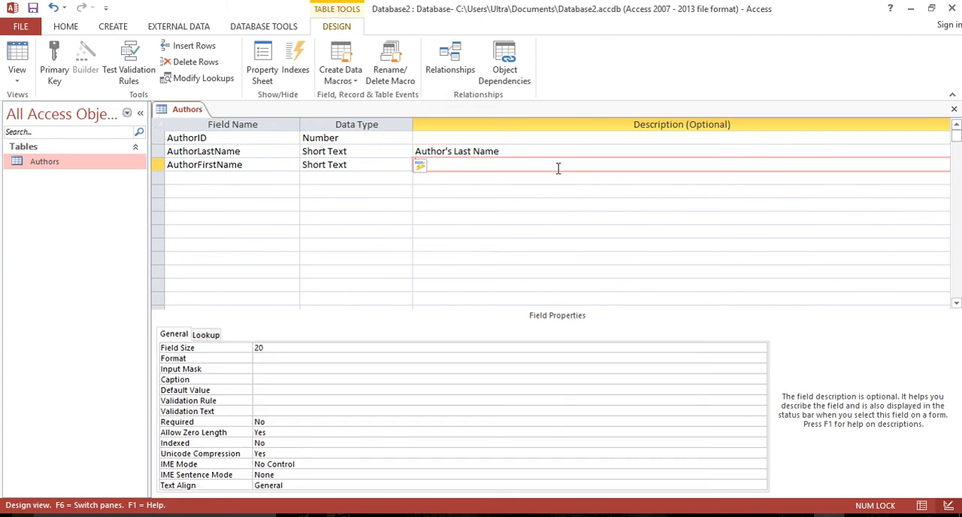
Make the AuthorID field the primary key of the Authors table.
left_click(437, 137)
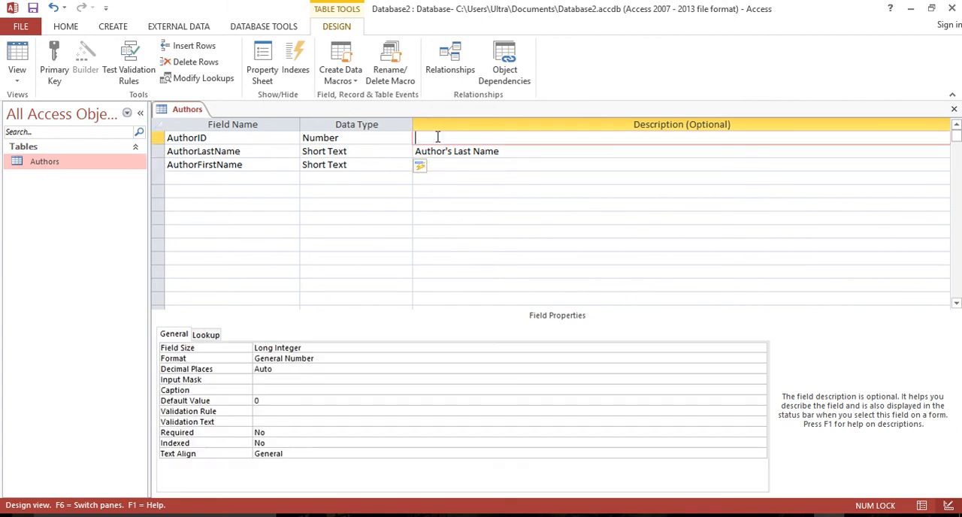
left_click(237, 139)
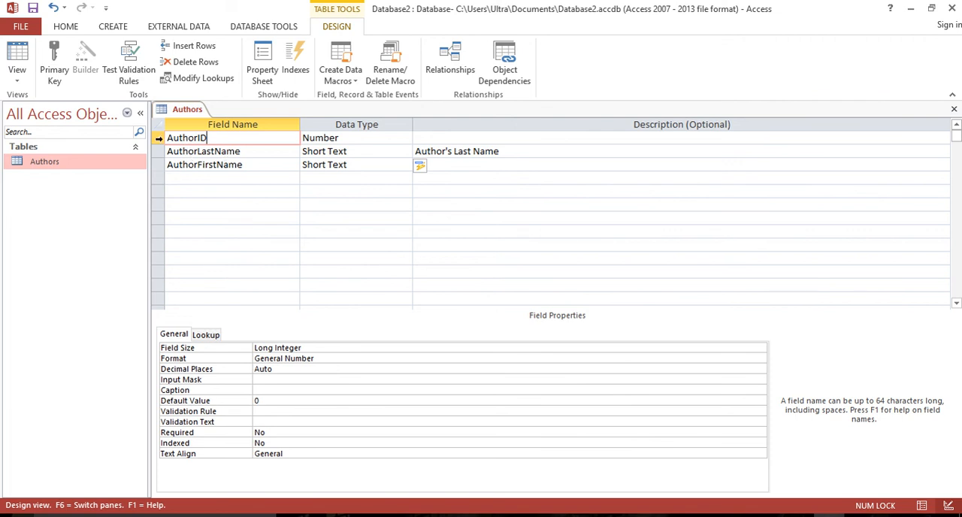
left_click(159, 139)
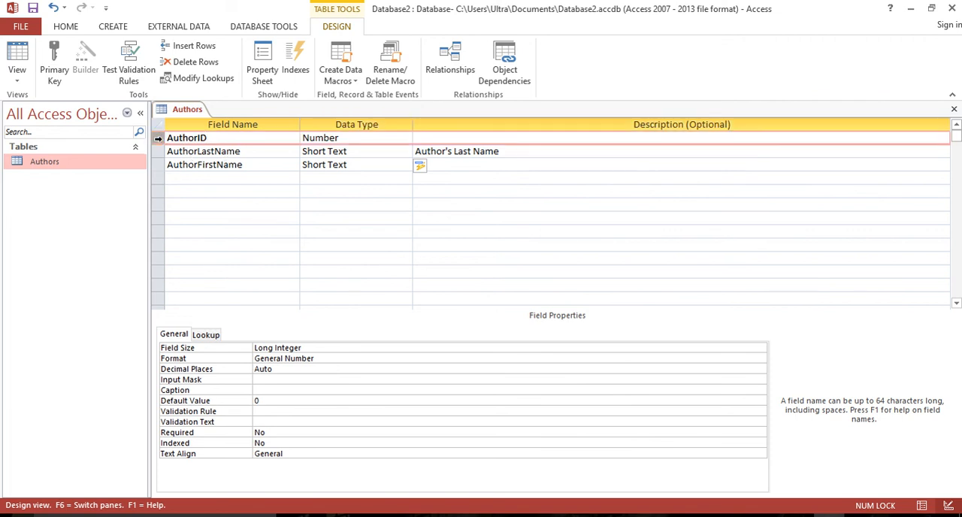
right_click(159, 142)
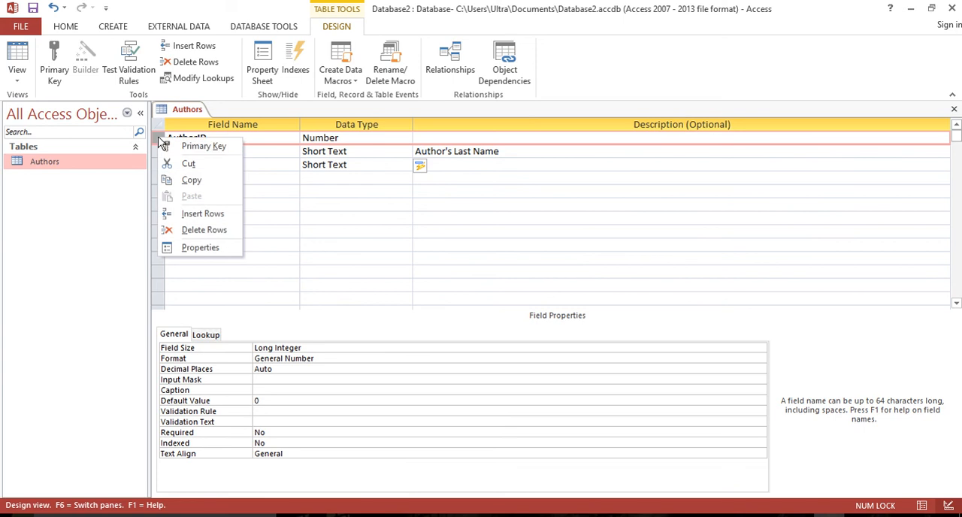
left_click(221, 148)
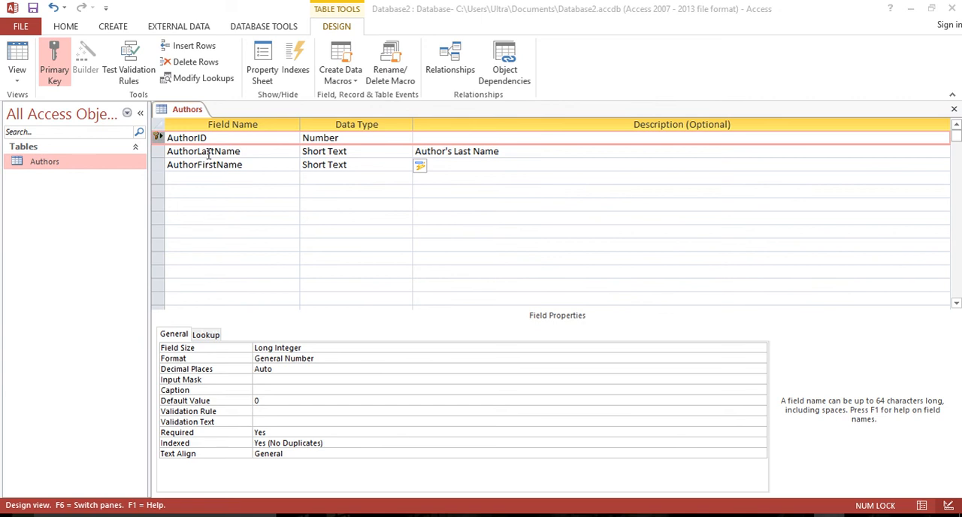
Save and close the Authors table design, accepting the shorter field sizes, and check its records in Datasheet View.
left_click(209, 153)
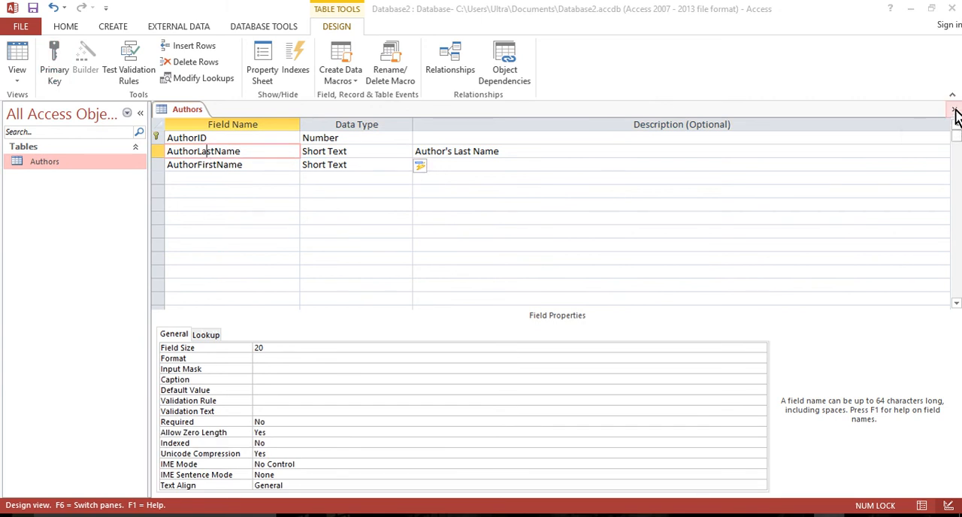
left_click(954, 110)
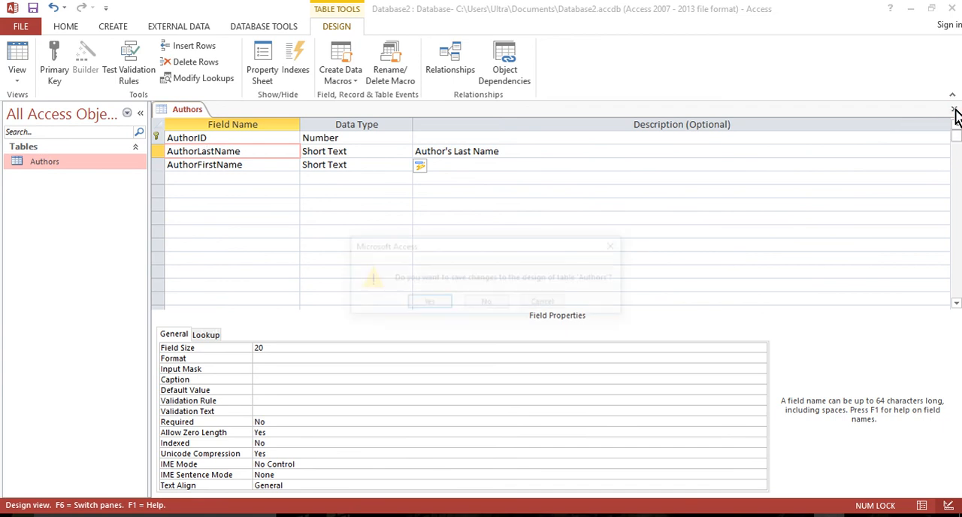
left_click(436, 305)
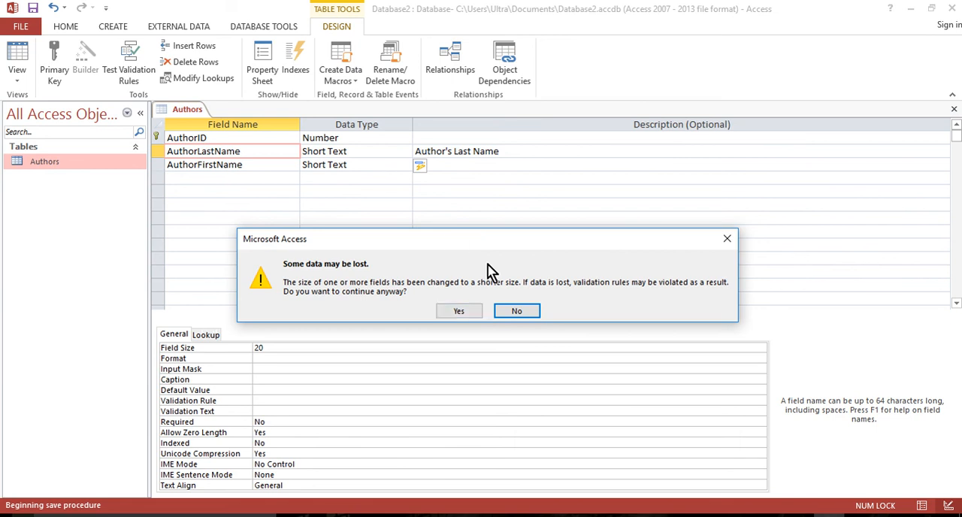
left_click(455, 309)
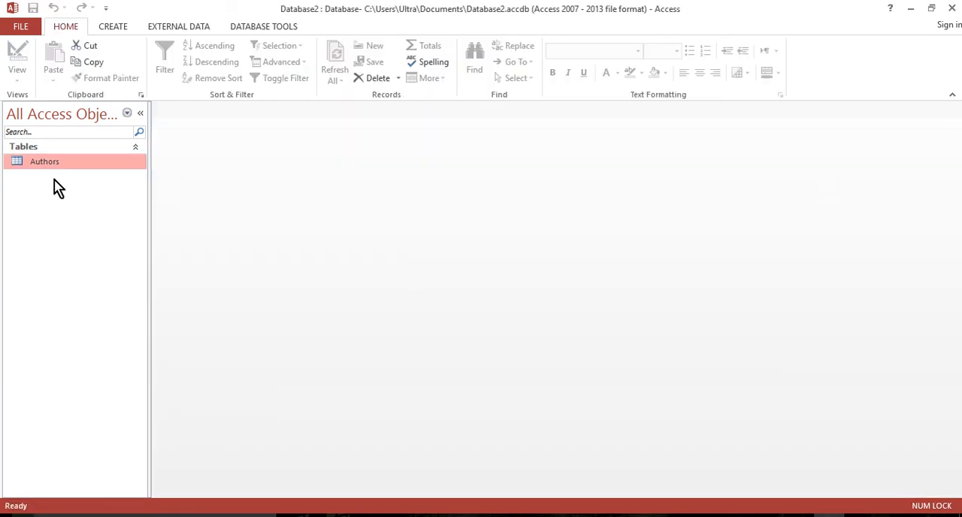
double_click(49, 165)
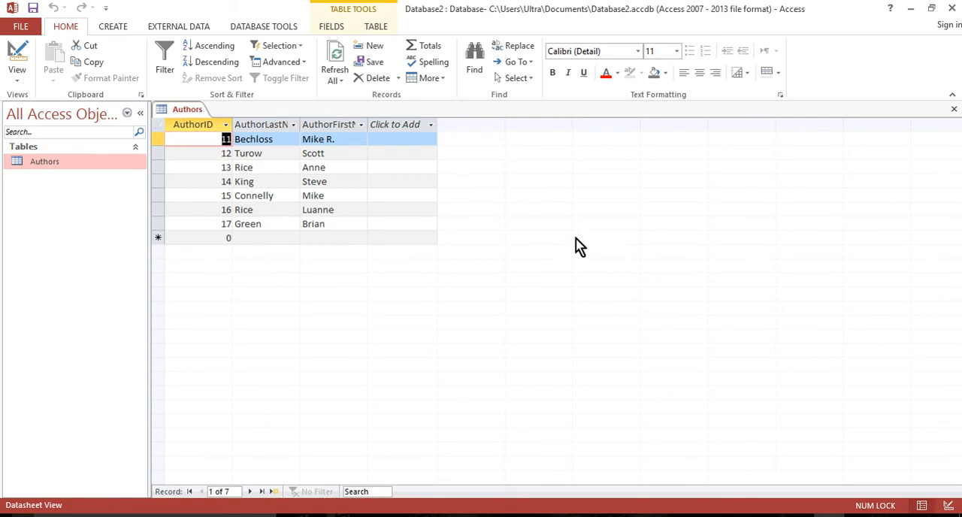
left_click(954, 112)
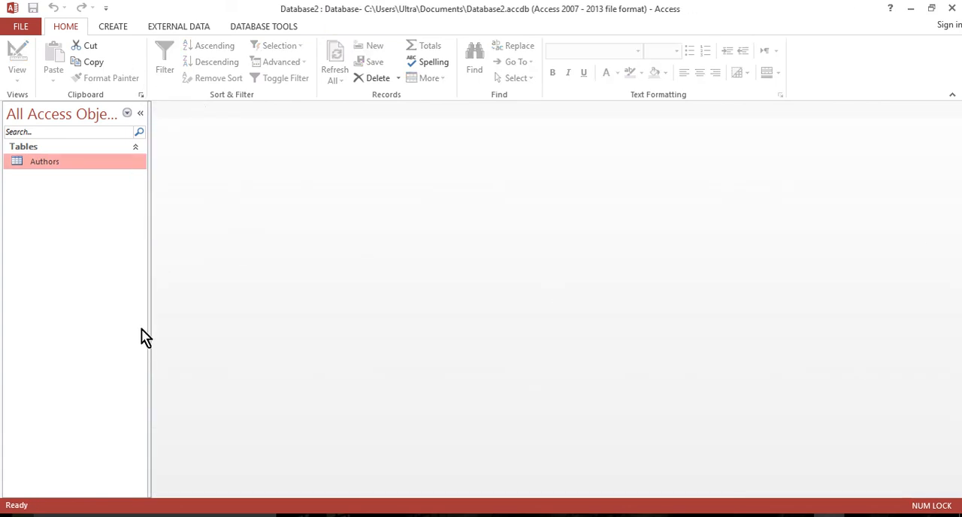
Start an Excel spreadsheet import and choose a02p1Books(1).xlsx from the Downloads folder as the source file.
left_click(173, 29)
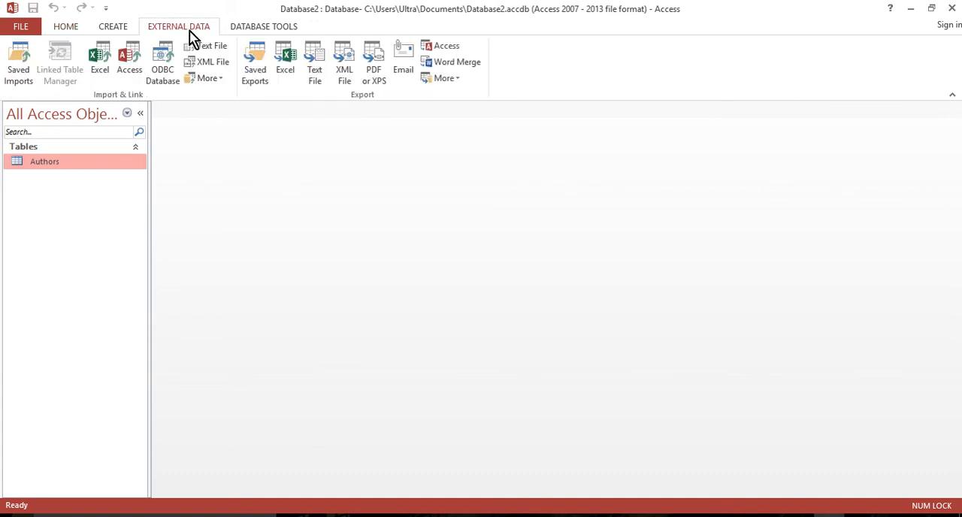
left_click(102, 63)
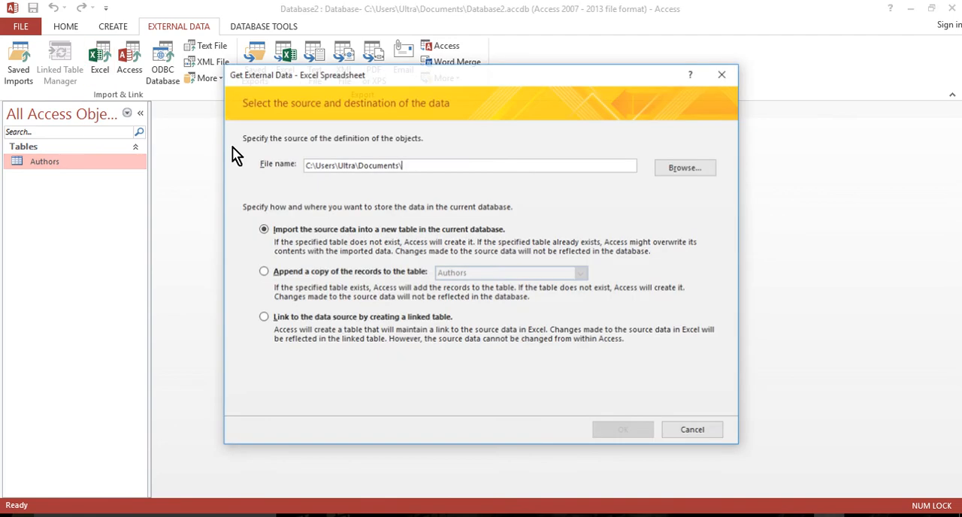
left_click_drag(410, 165, 231, 162)
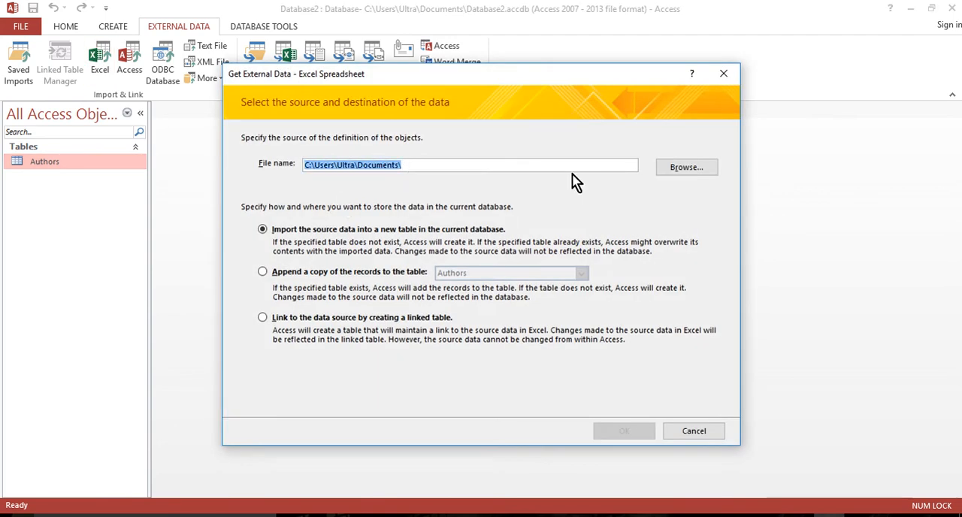
left_click(686, 168)
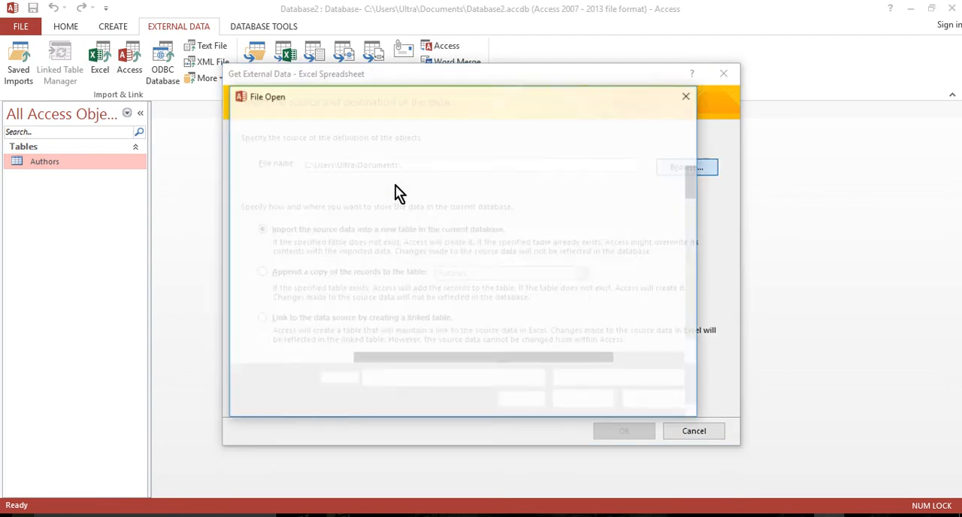
left_click_drag(332, 299, 322, 220)
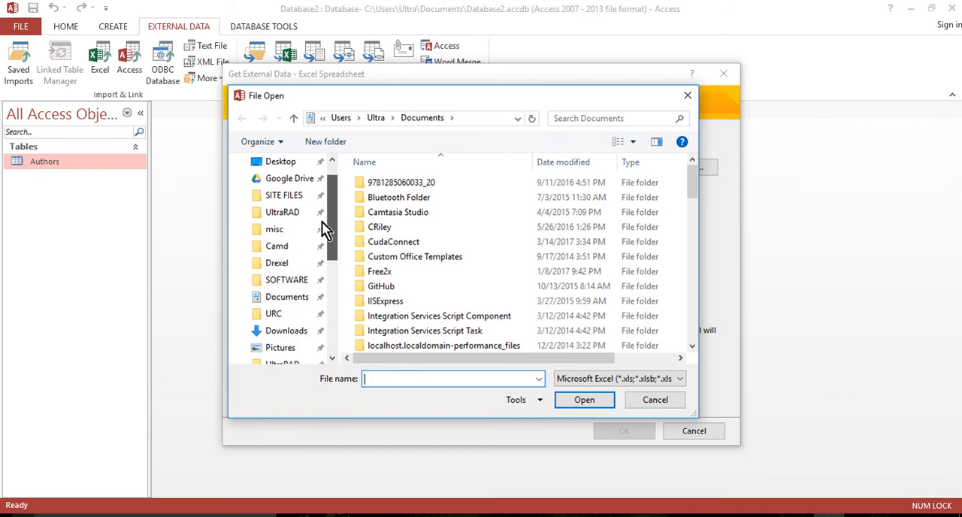
left_click(280, 331)
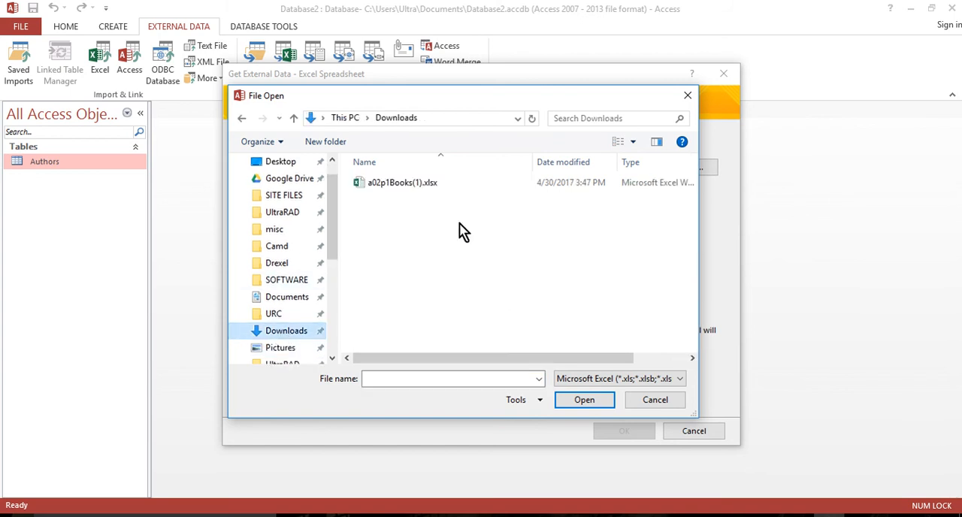
left_click(398, 187)
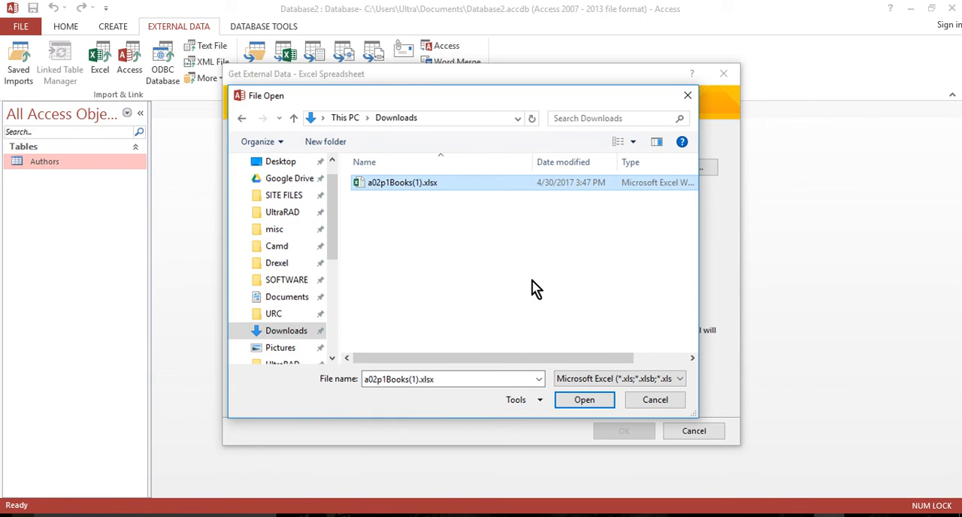
left_click(586, 402)
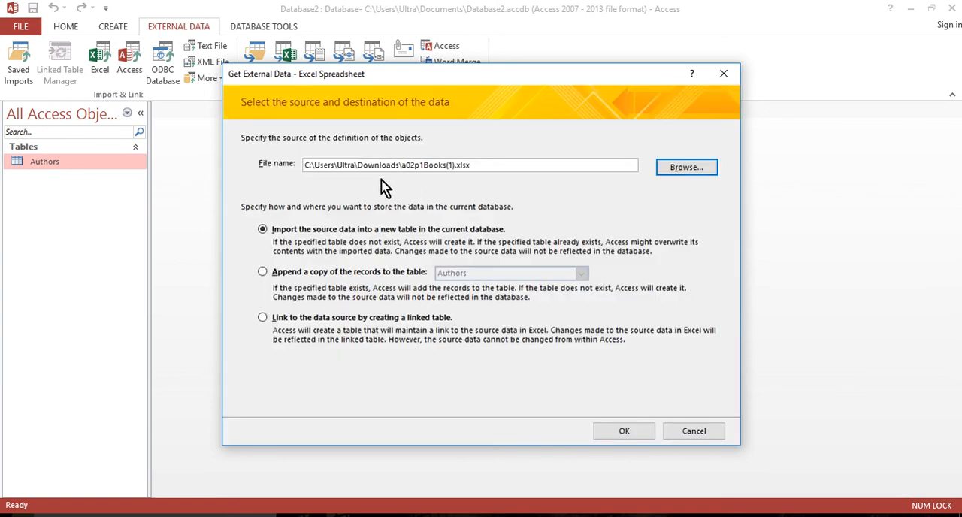
Import the source data into a new table in the current database, using the Books worksheet.
left_click_drag(489, 165, 293, 166)
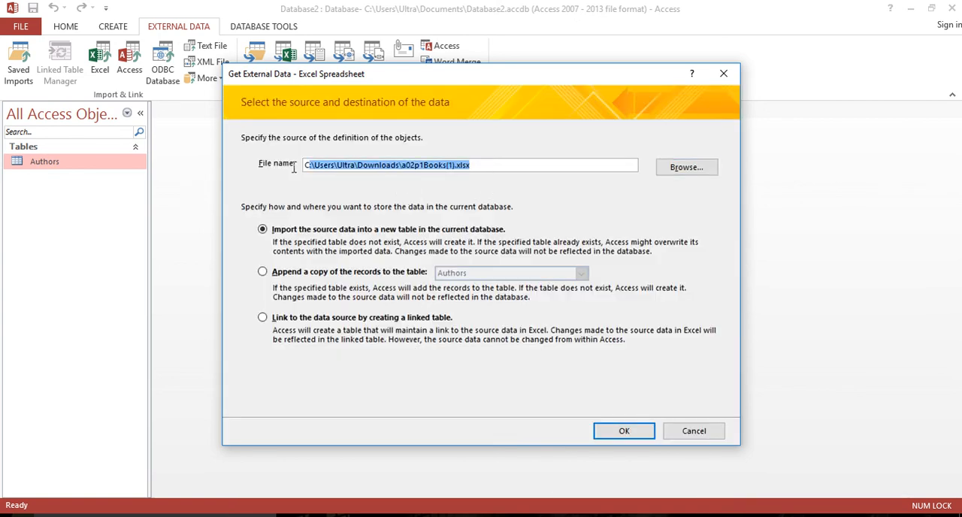
left_click(517, 163)
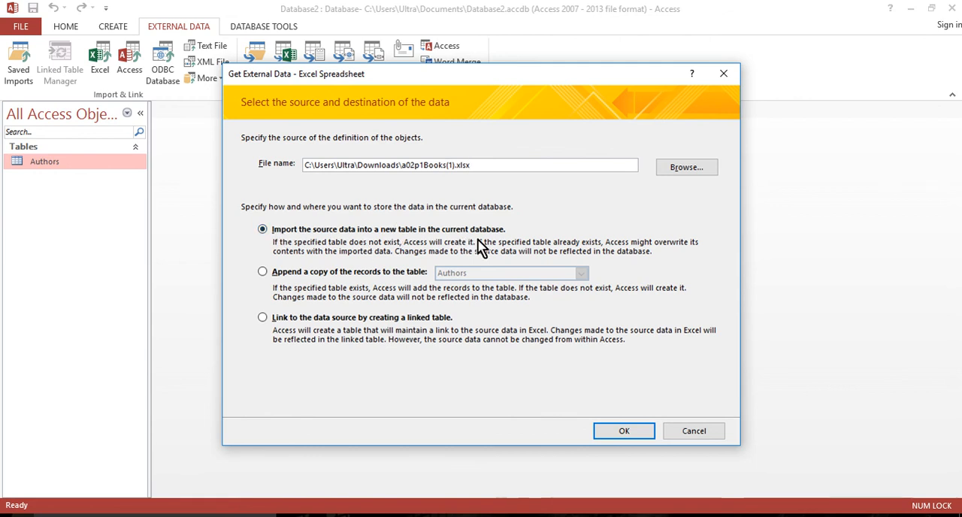
left_click(636, 439)
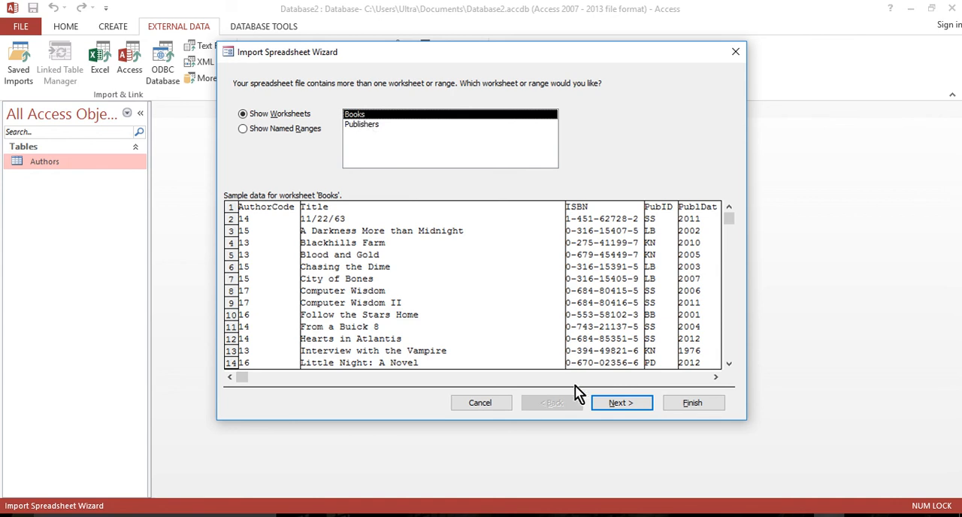
left_click(630, 413)
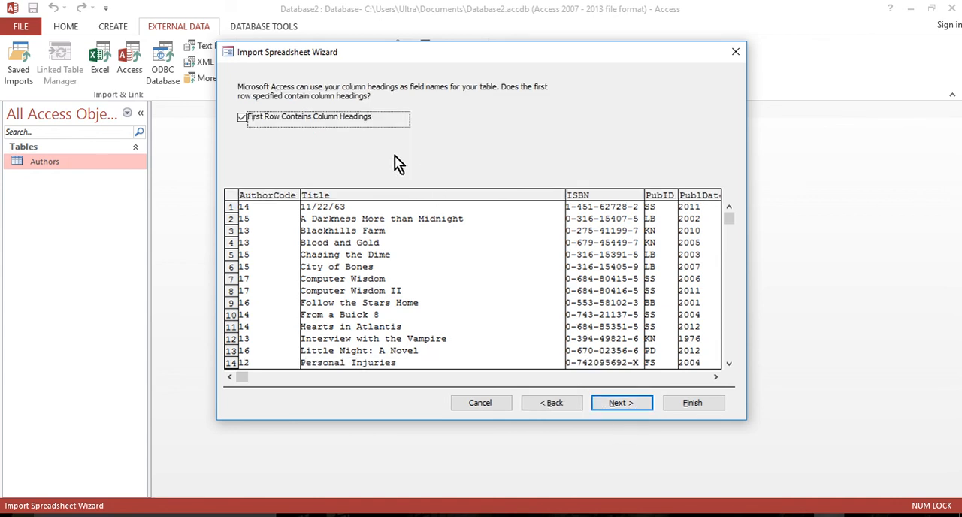
Compare the preview with and without column headings, and continue with the first row used as column headings.
left_click(241, 118)
left_click(242, 118)
left_click(242, 118)
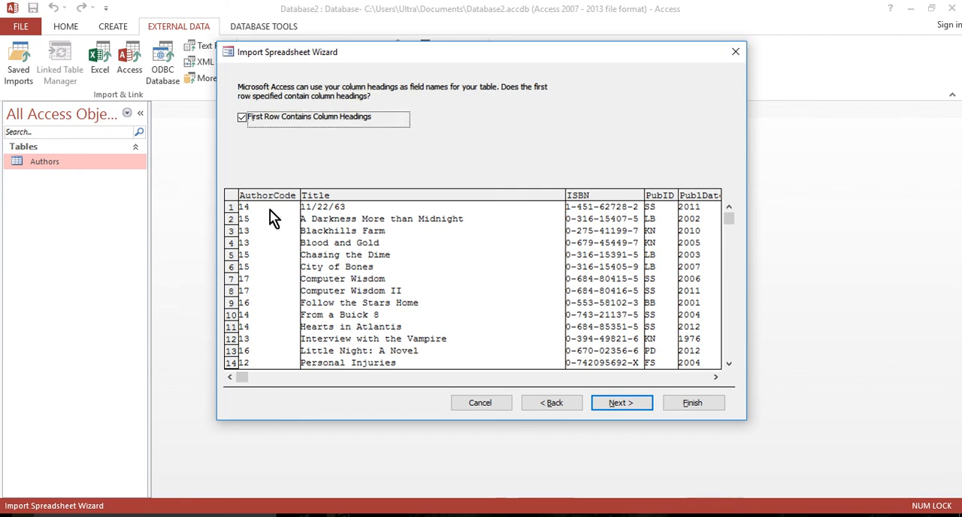
left_click(242, 117)
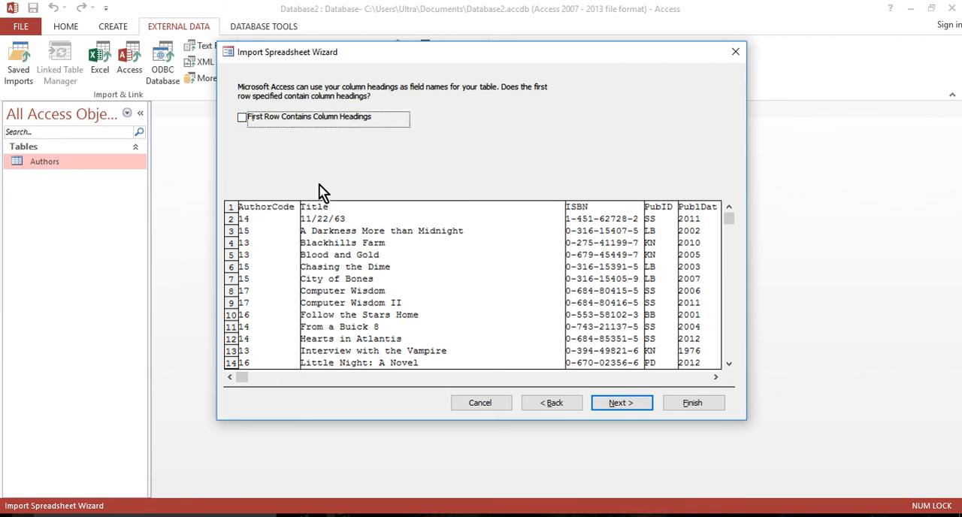
left_click(241, 118)
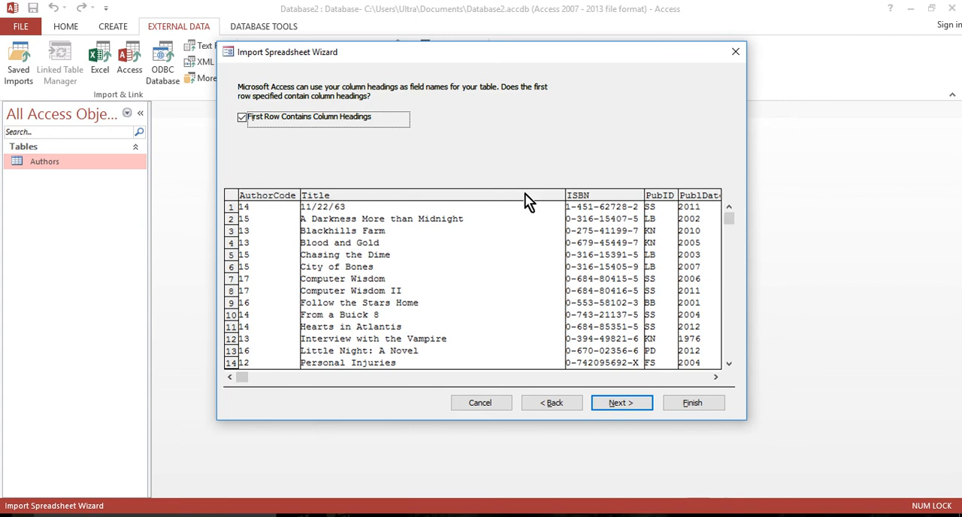
left_click(627, 408)
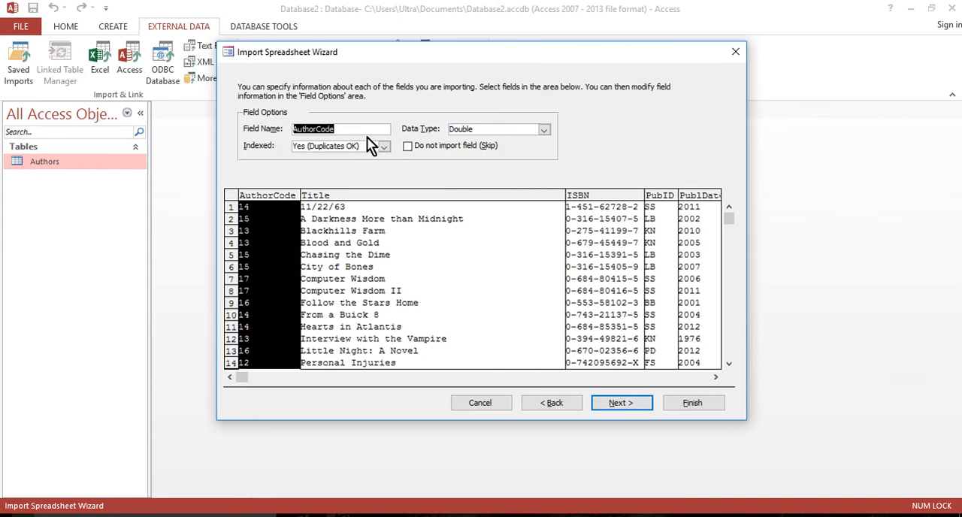
Review the import options of the Title and ISBN fields and accept the default field options.
left_click(389, 267)
left_click(602, 261)
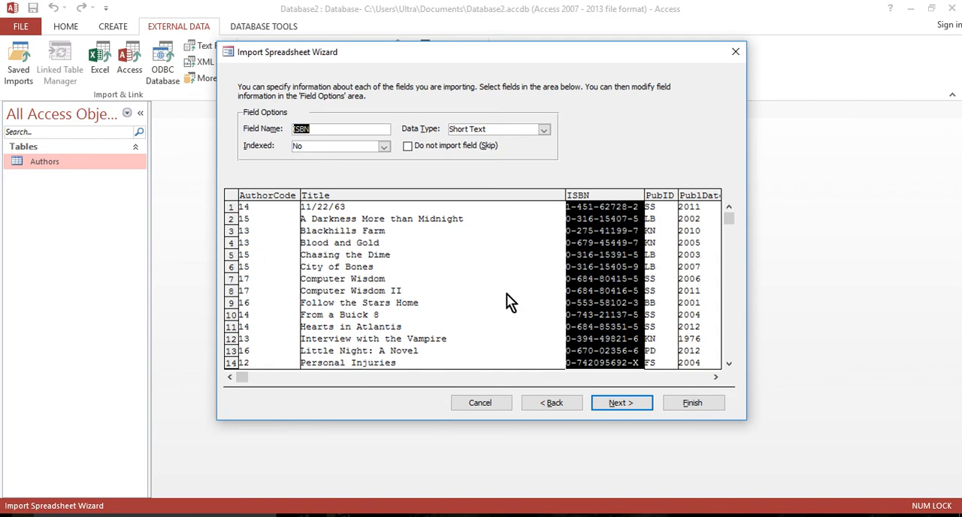
left_click(618, 405)
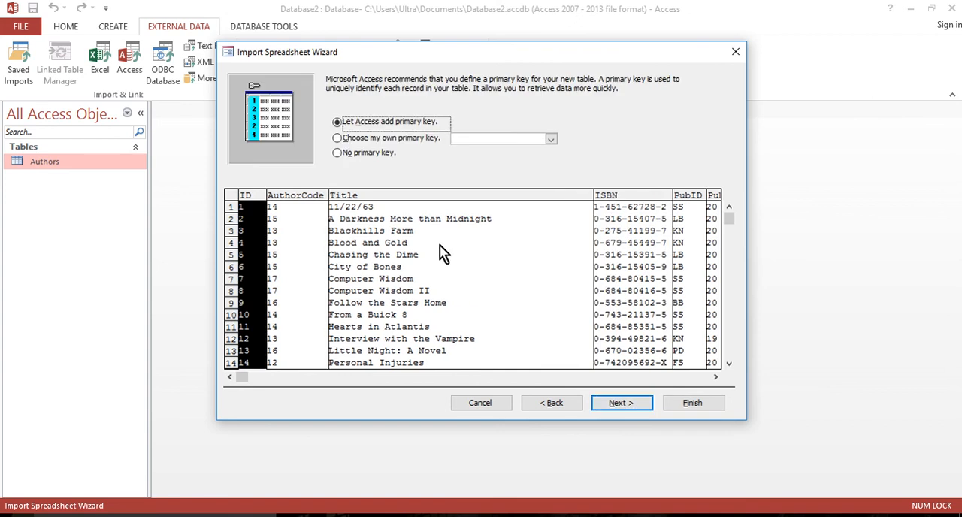
Choose ISBN as the primary key and finish the import into a table named Books.
left_click(370, 140)
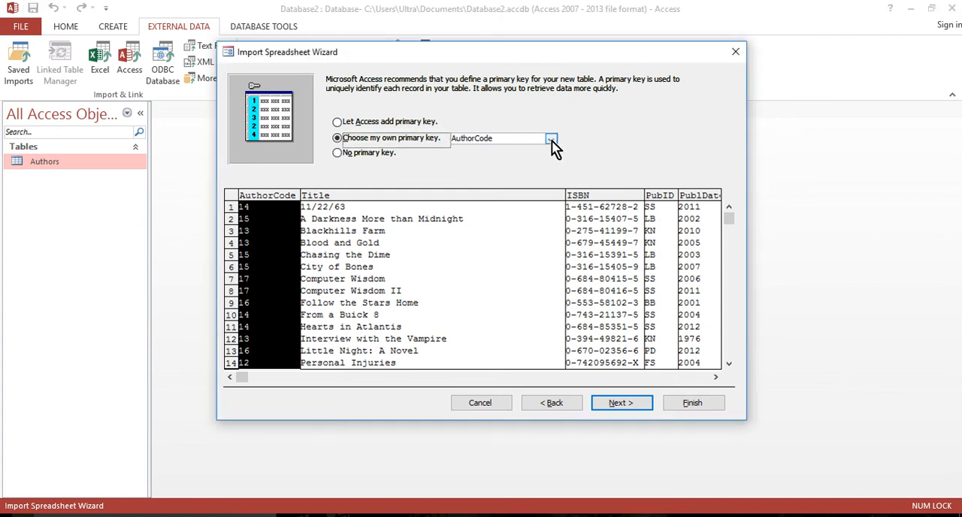
left_click(606, 242)
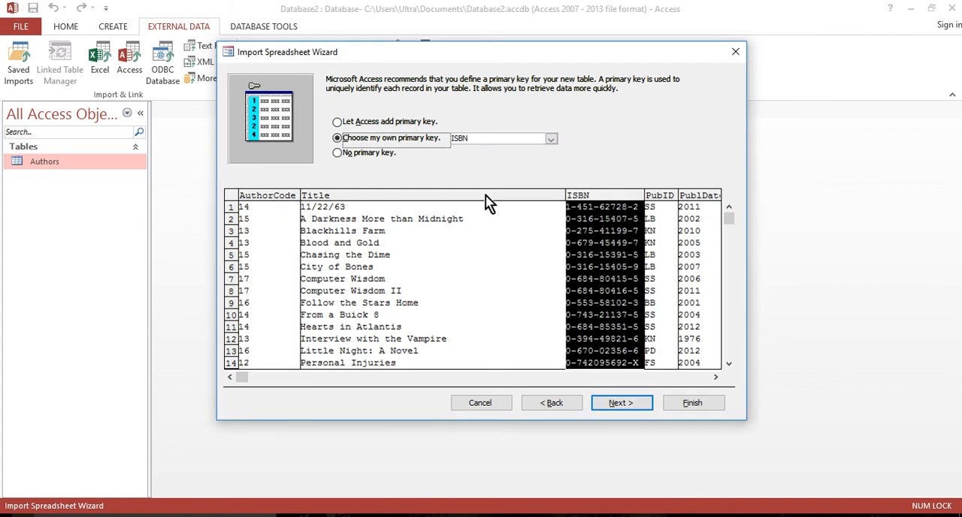
left_click(449, 138)
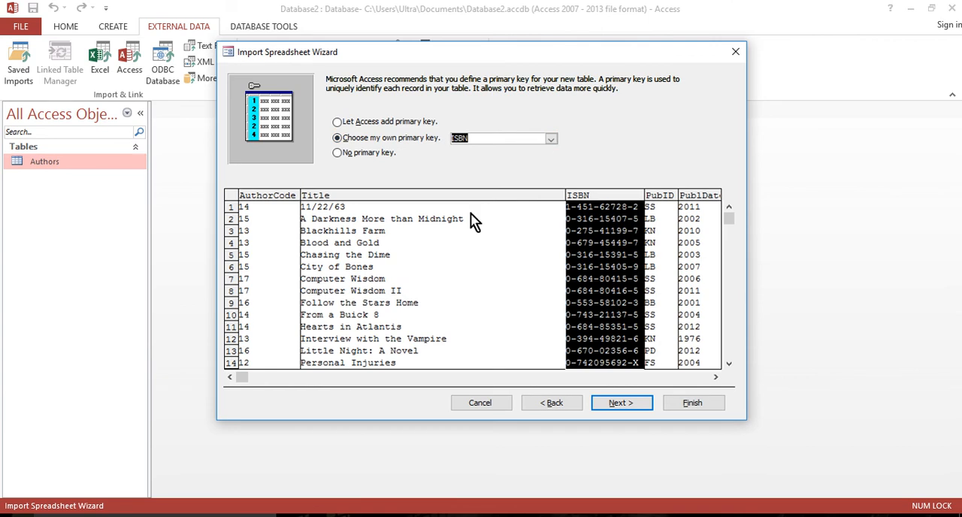
left_click(634, 406)
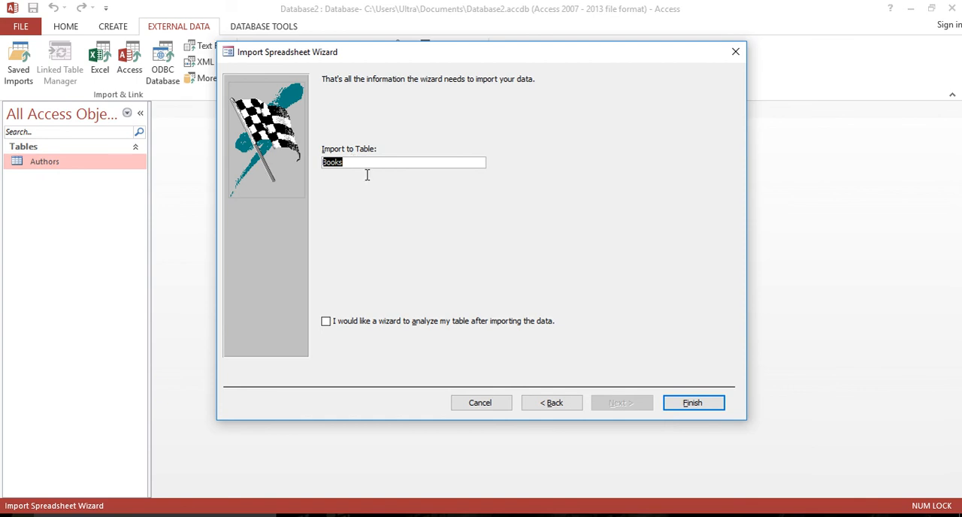
left_click(701, 403)
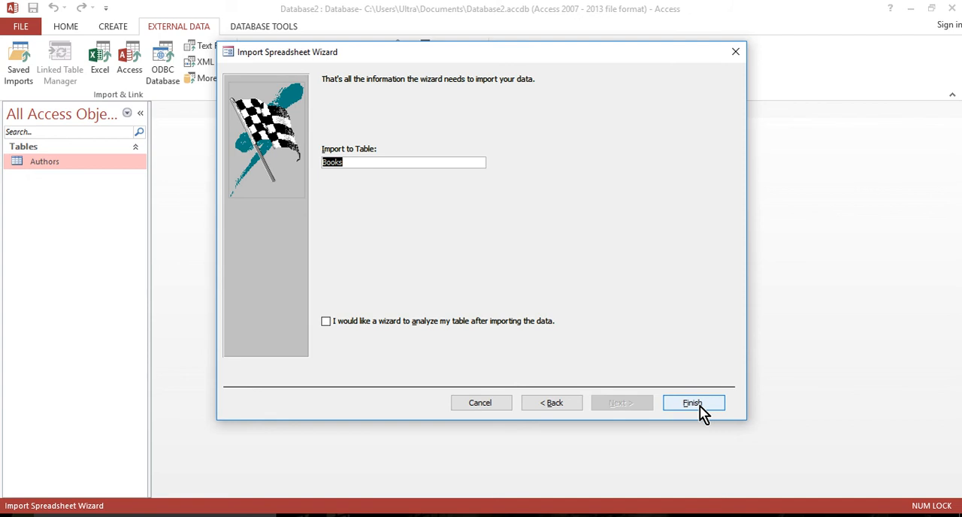
left_click(699, 406)
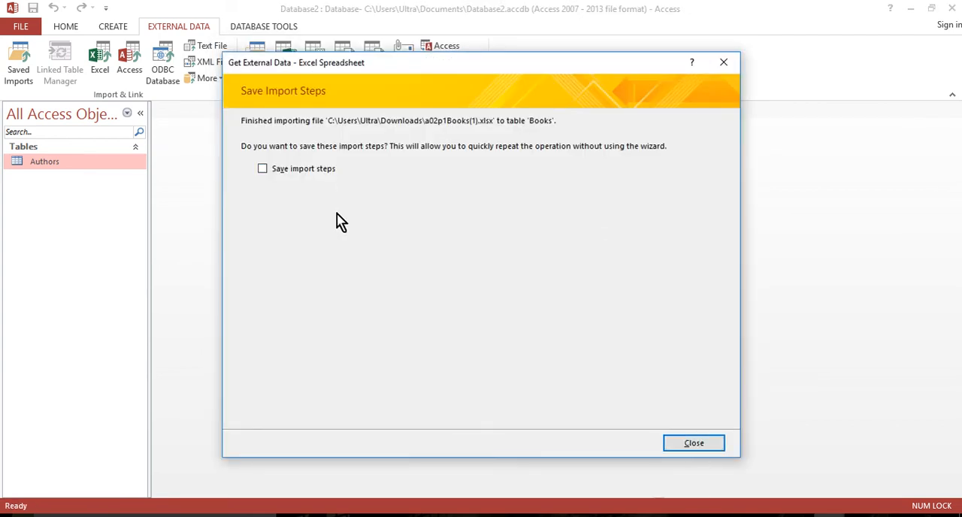
Close the completed Books import without saving its import steps.
left_click(686, 443)
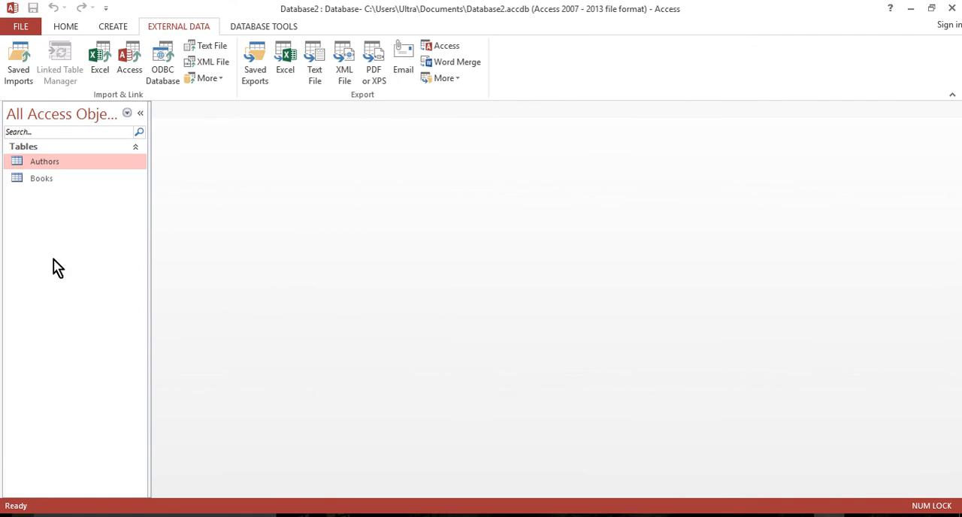
left_click(57, 161)
left_click(101, 60)
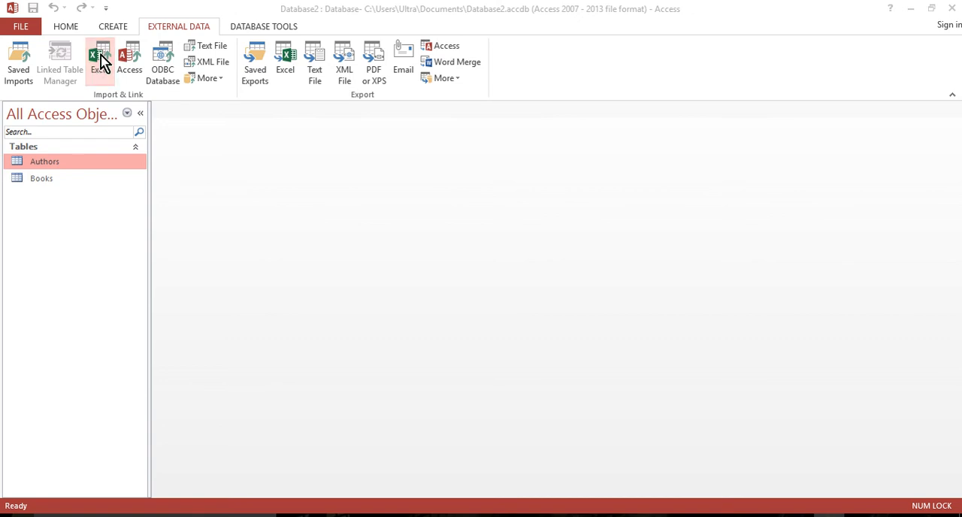
left_click(656, 170)
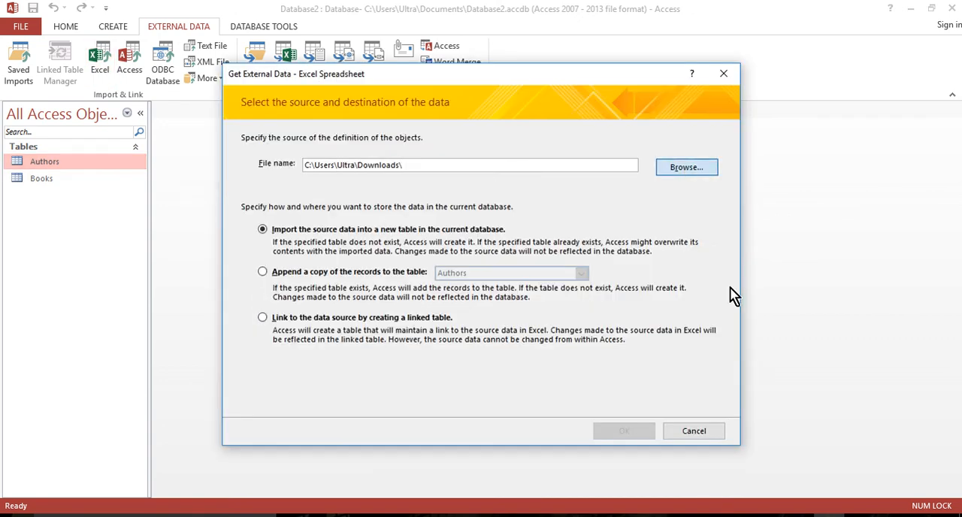
left_click(387, 183)
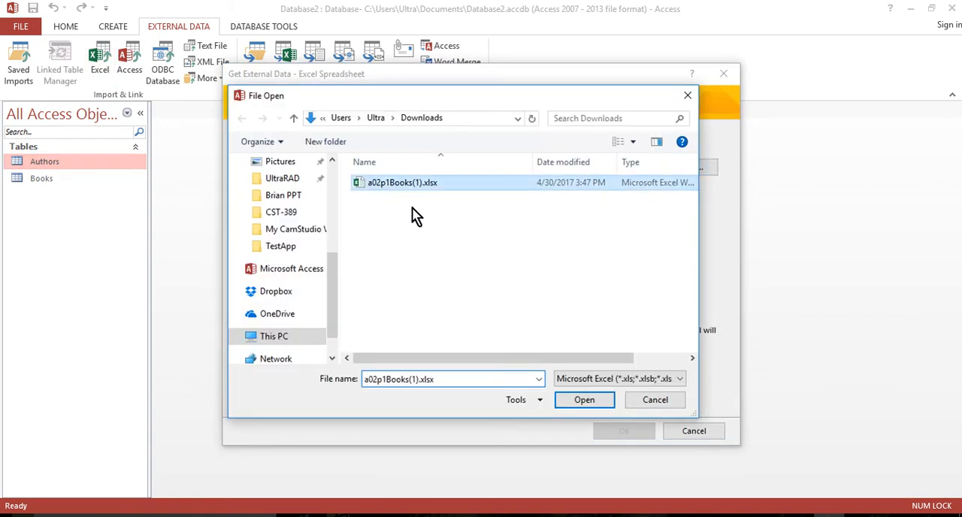
left_click(584, 403)
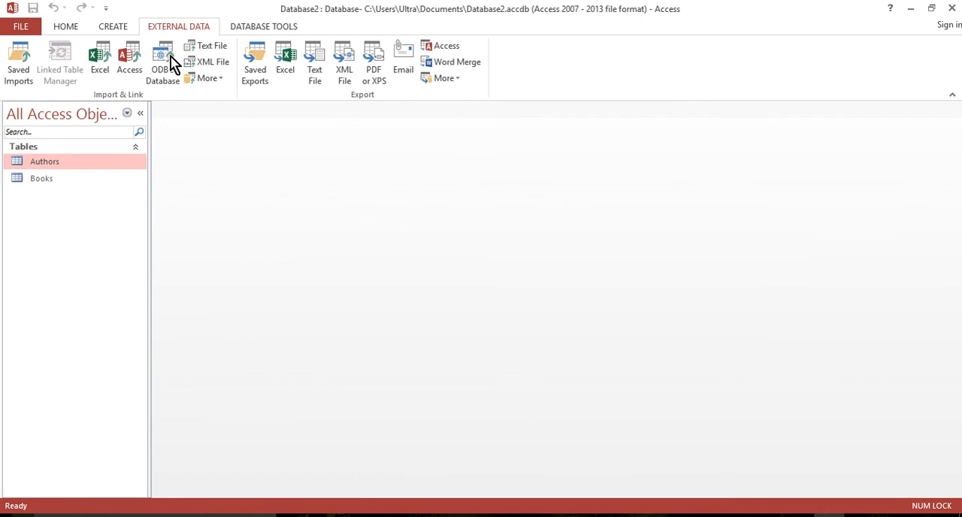
Start an Excel import of a02p1Books(1).xlsx into a new table in the current database.
left_click(102, 63)
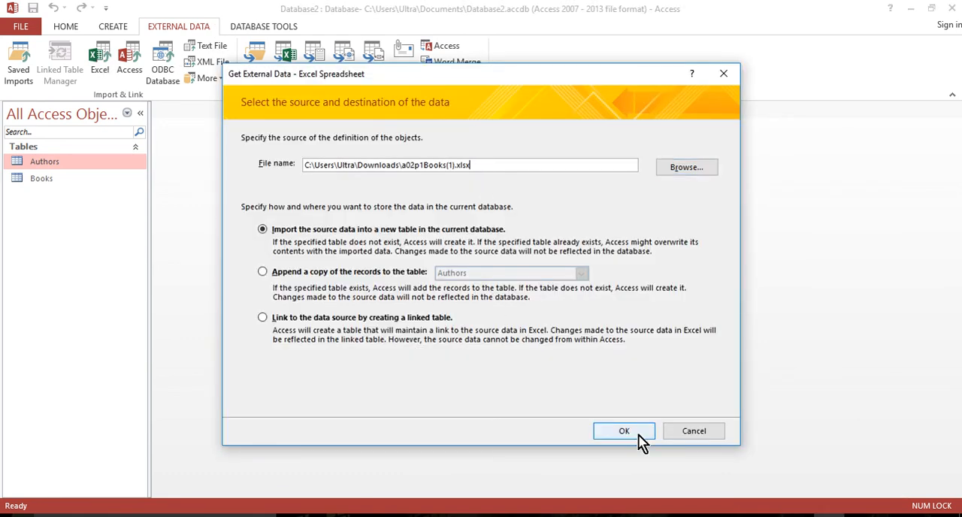
left_click_drag(487, 166, 293, 165)
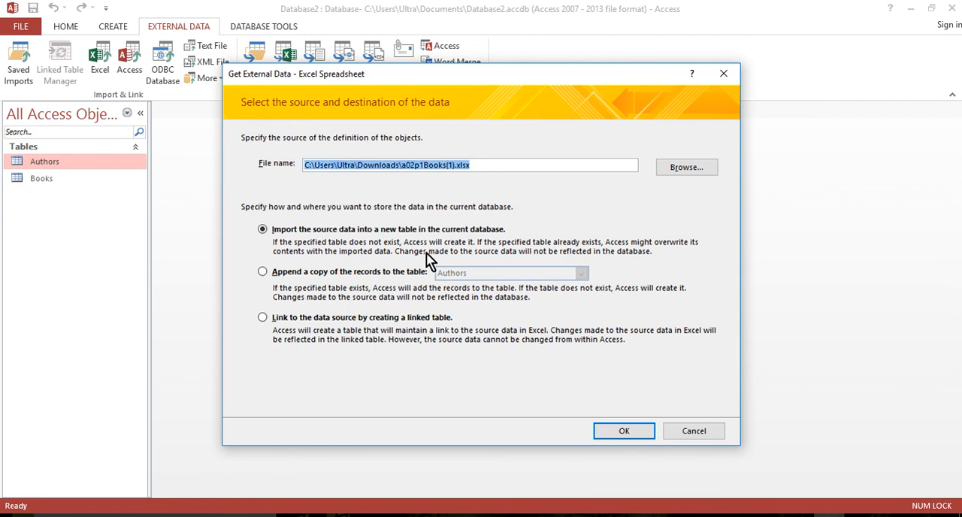
left_click(278, 228)
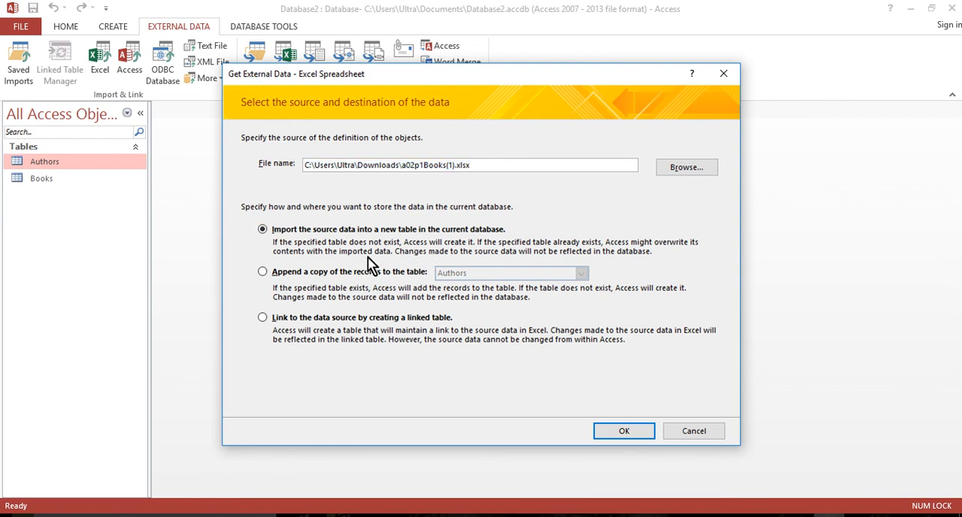
left_click(622, 433)
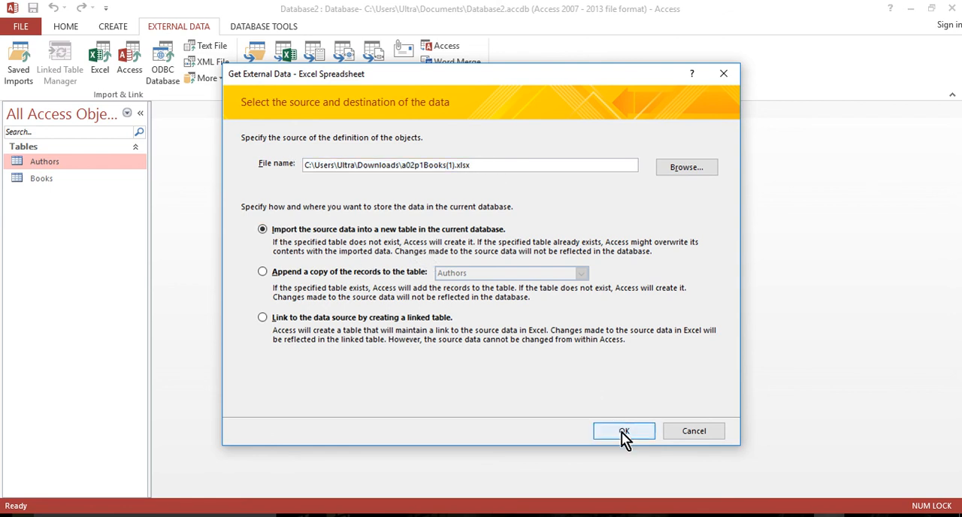
left_click(624, 433)
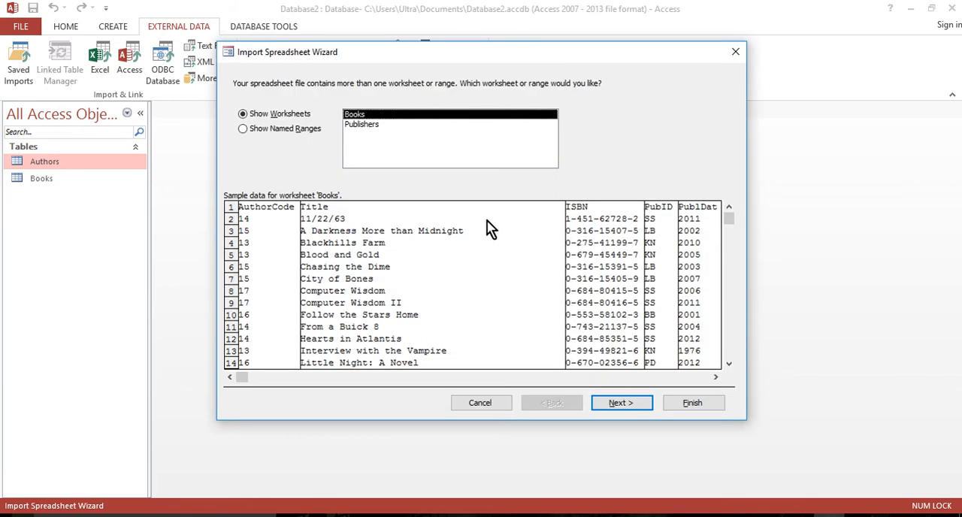
Choose the Publishers worksheet for import and use its first row as column headings.
left_click(363, 125)
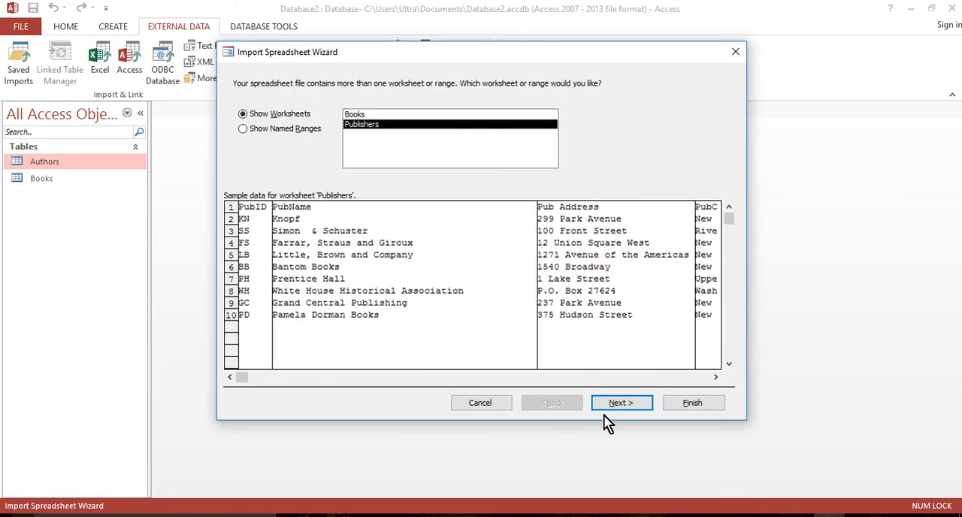
left_click(628, 406)
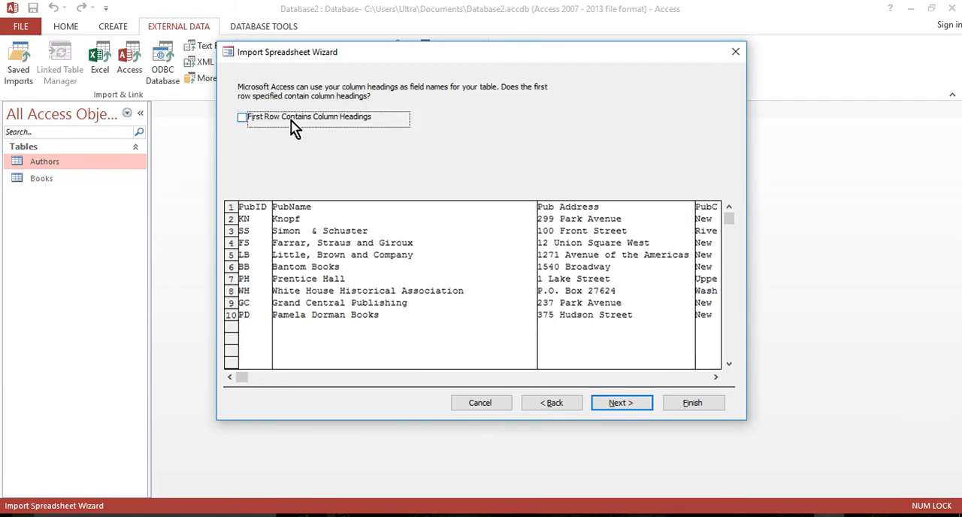
left_click(247, 119)
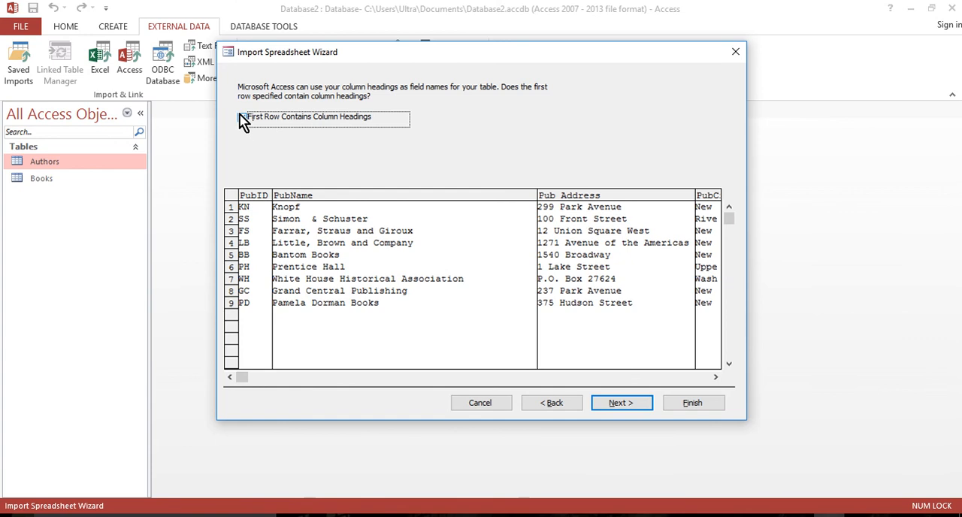
left_click(631, 410)
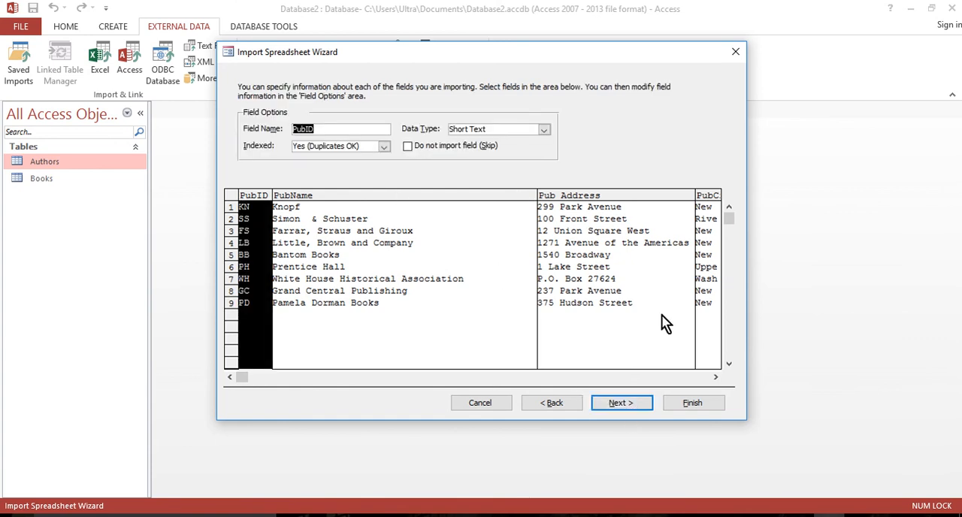
Accept the default field options, use PubID as the primary key, and finish the Publishers import without saving its steps.
left_click(618, 402)
left_click(342, 140)
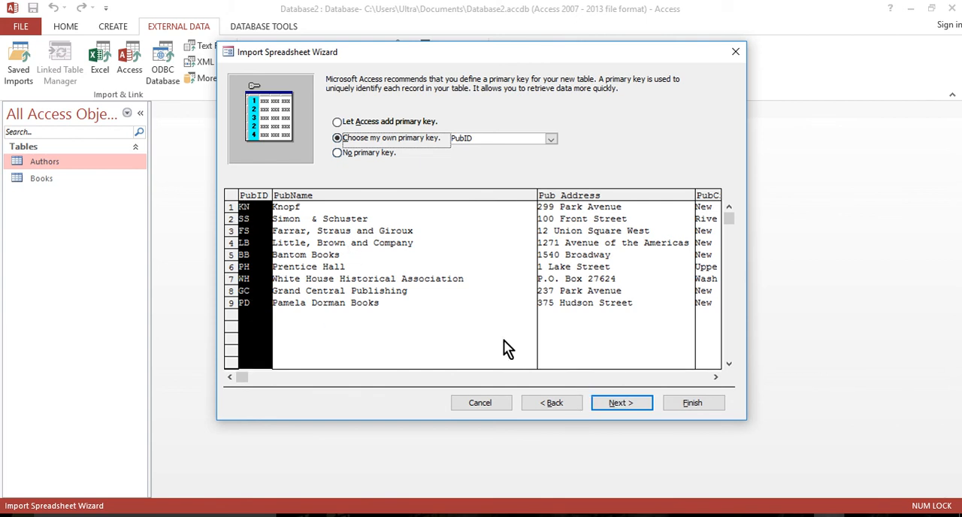
left_click(713, 406)
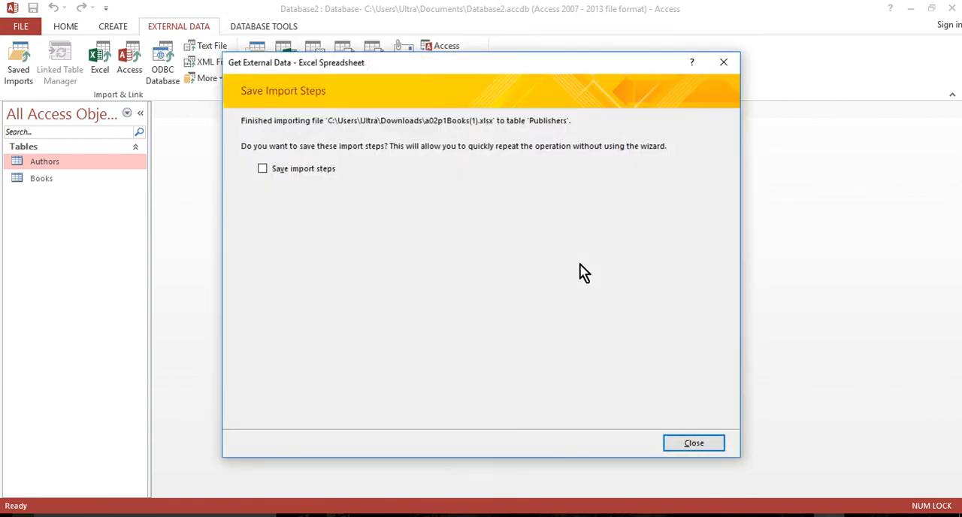
left_click(706, 446)
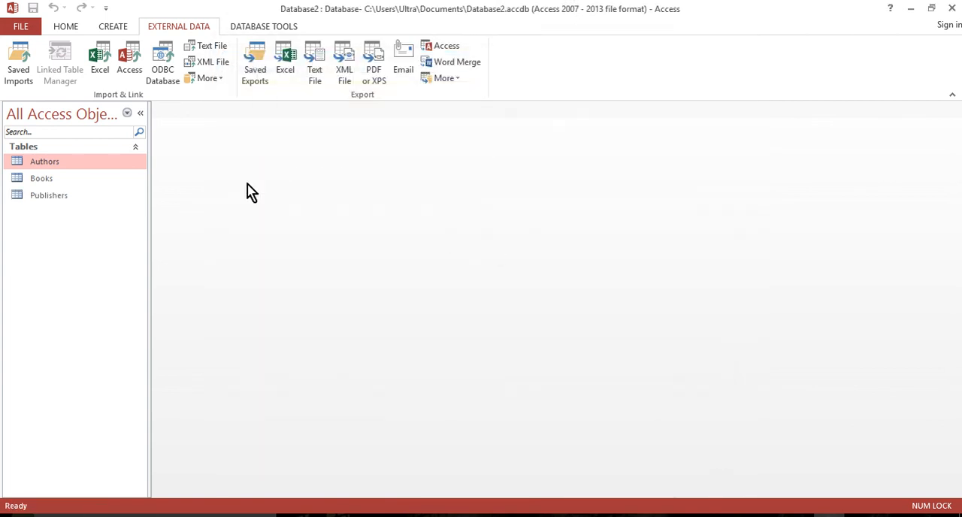
Open the Books table in Design View.
left_click(49, 199)
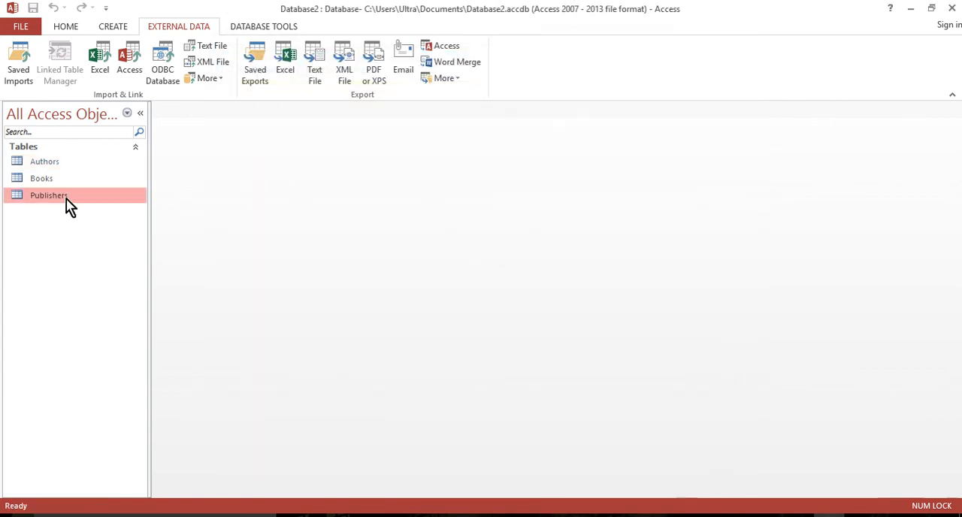
left_click(45, 182)
right_click(36, 185)
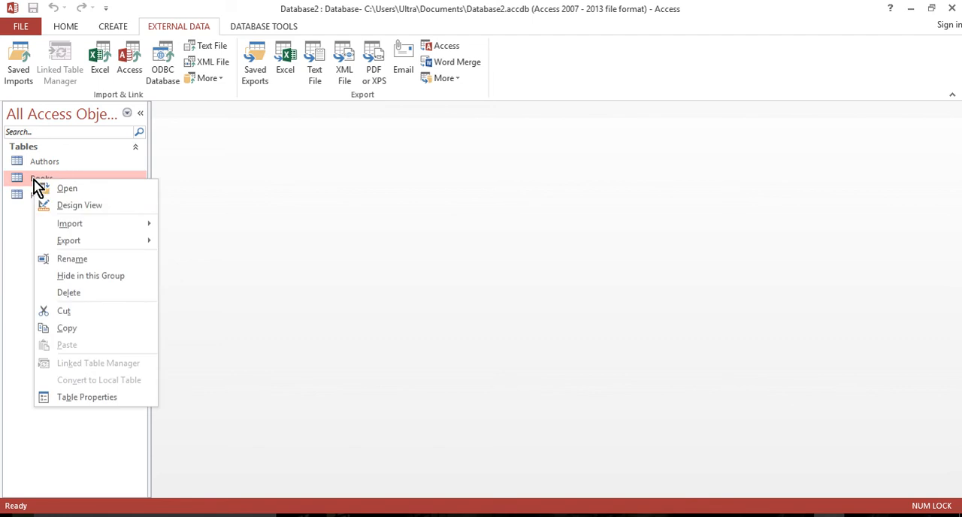
left_click(82, 213)
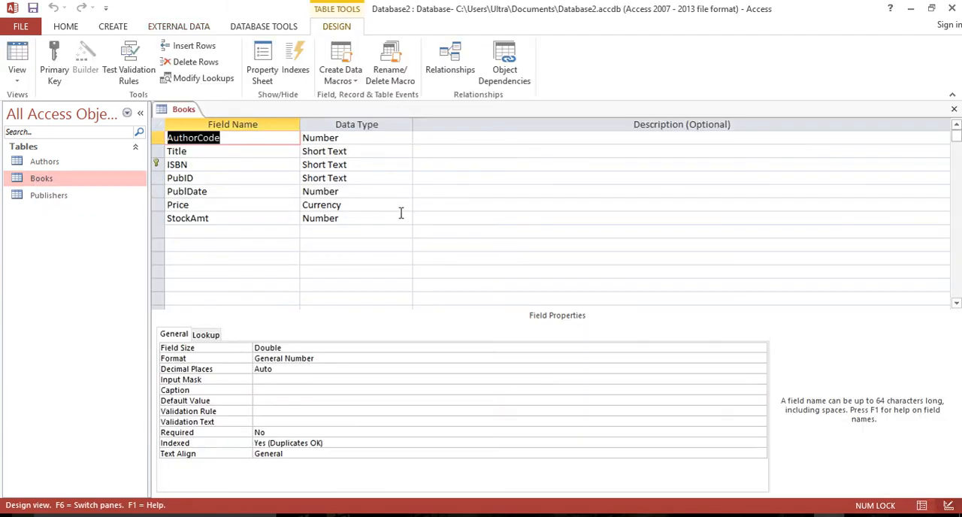
Rename the AuthorCode field of the Books table to AuthorID.
left_click(230, 137)
key("shift+Left")
key("shift+Left")
key("shift+Left")
key("shift+Left")
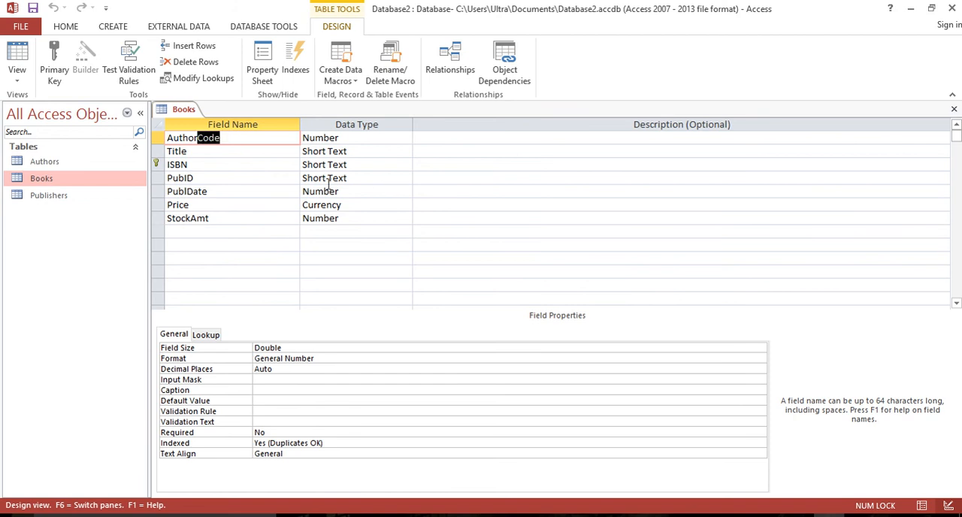
type("ID")
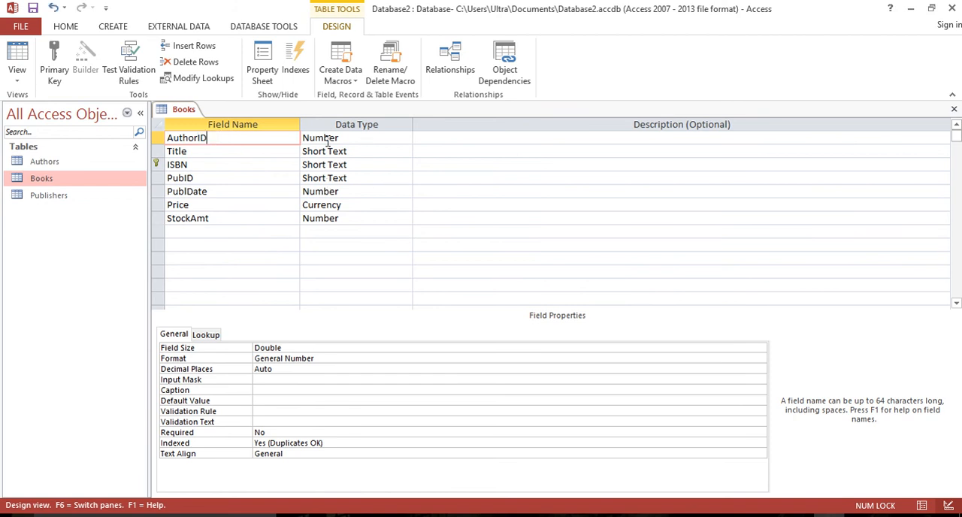
left_click(278, 151)
Set the field size of AuthorID to Long Integer.
left_click(238, 137)
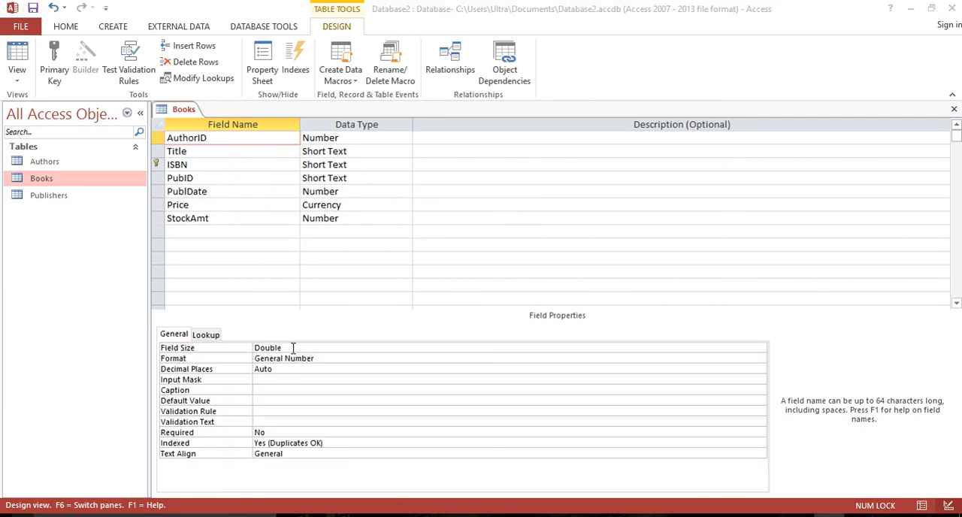
left_click(298, 347)
left_click(760, 350)
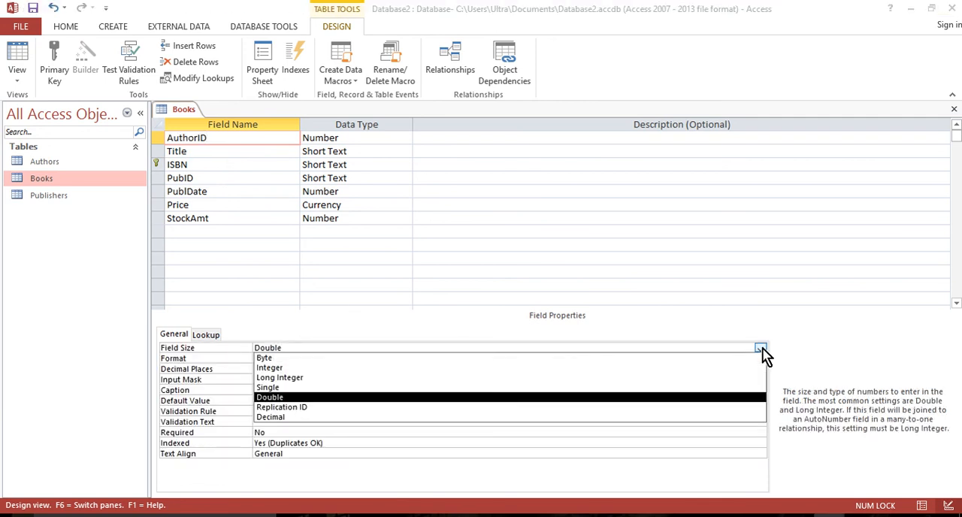
left_click(298, 378)
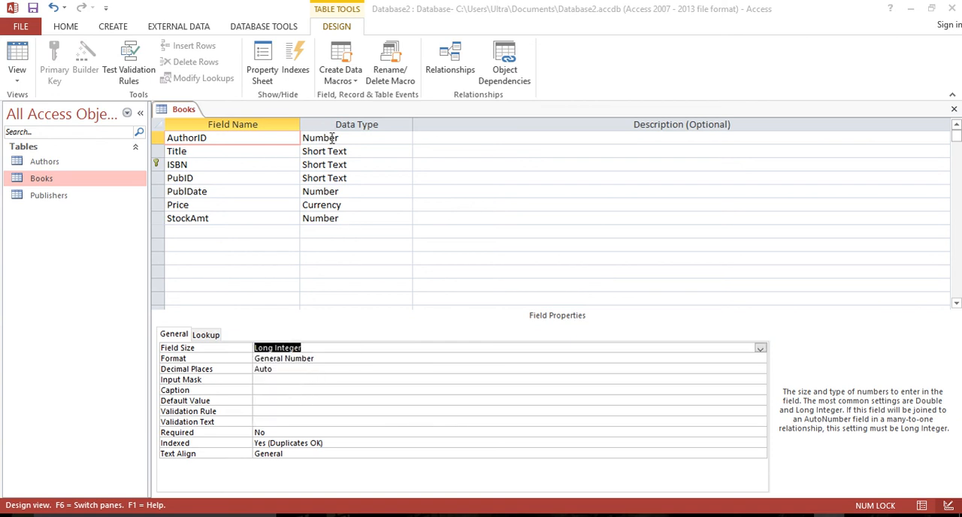
Reduce the field size of the Title field and set the ISBN field size to 13.
left_click(231, 149)
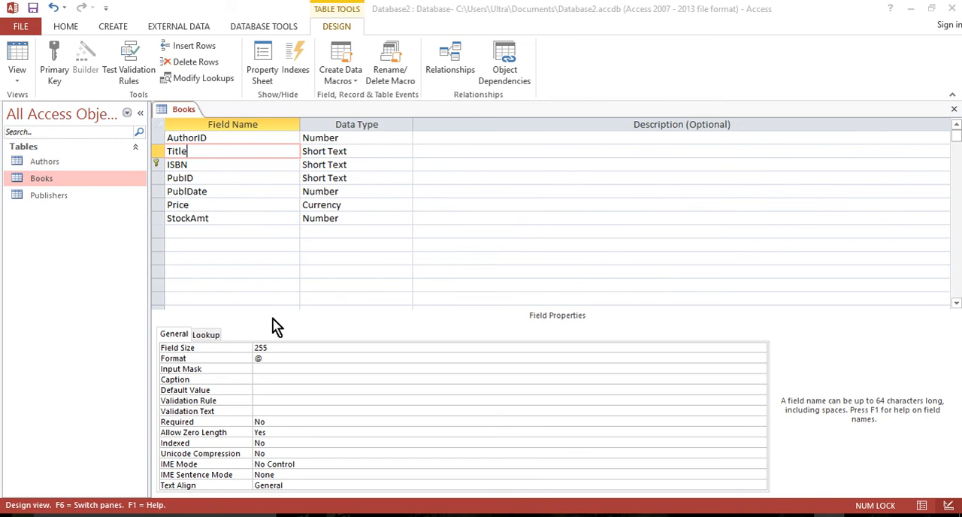
double_click(261, 347)
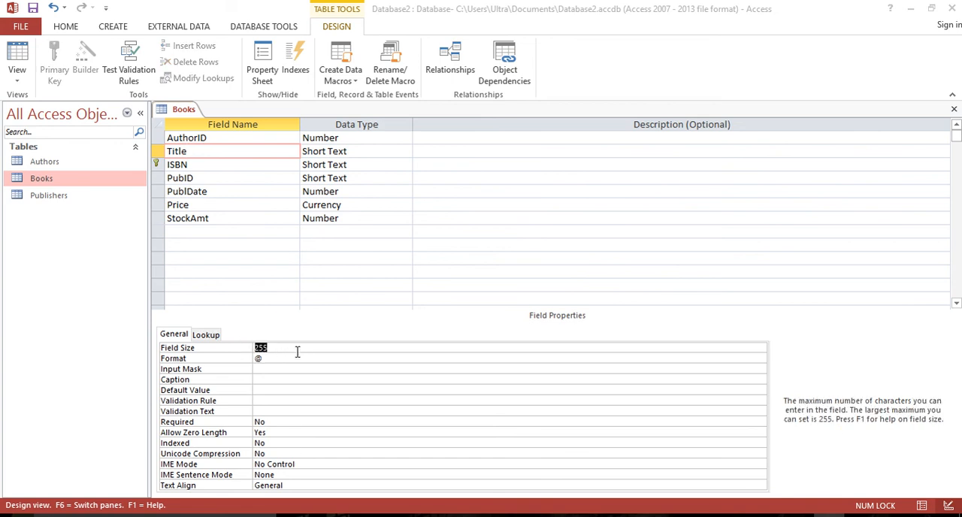
type("50")
left_click(201, 166)
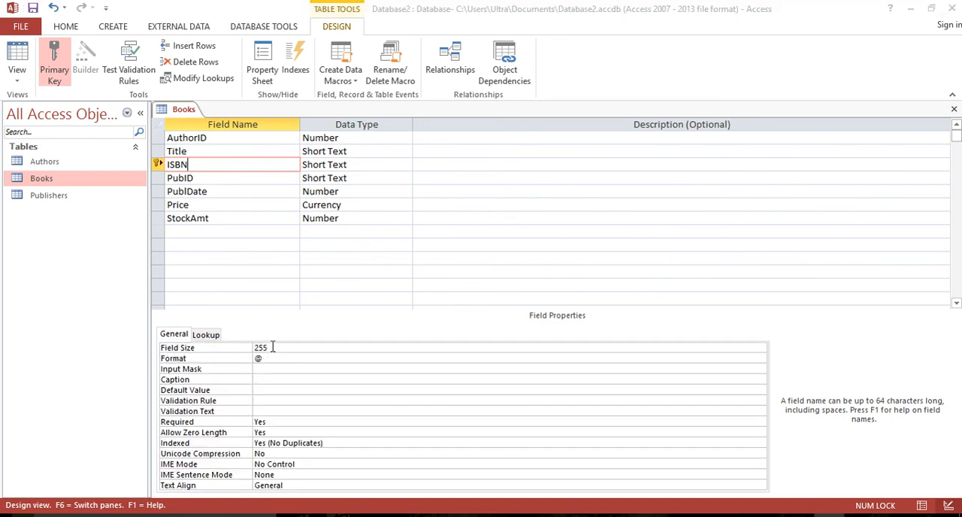
double_click(272, 347)
type("13")
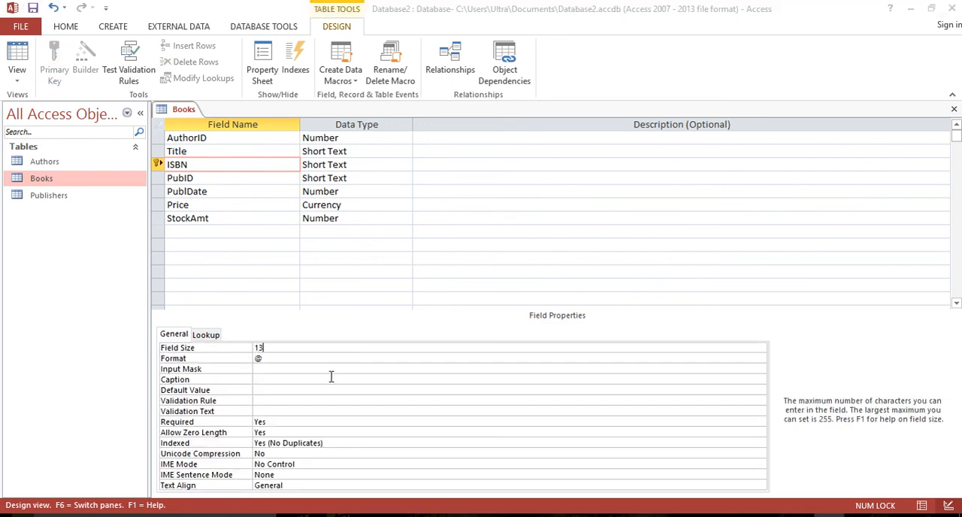
Set the field size of the PubID field to 2, keeping Short Text as its data type.
left_click(189, 179)
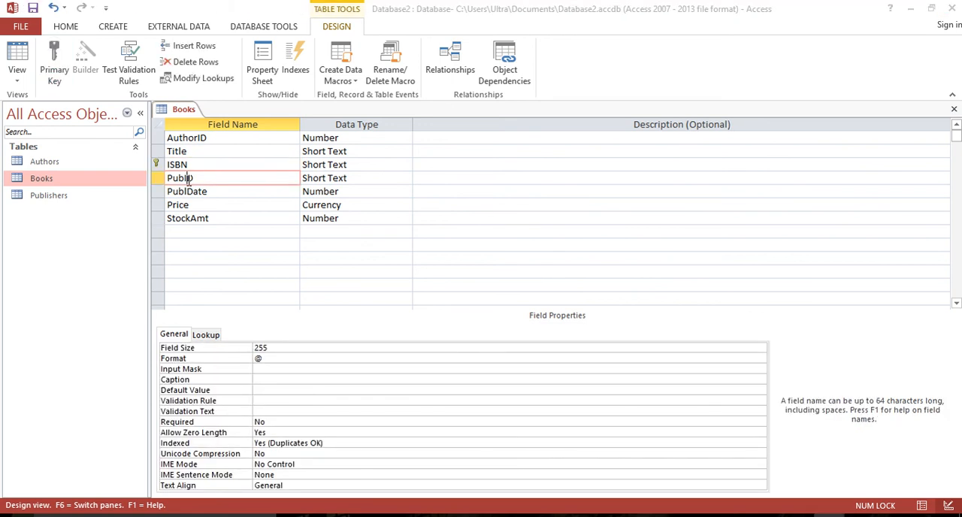
left_click(350, 178)
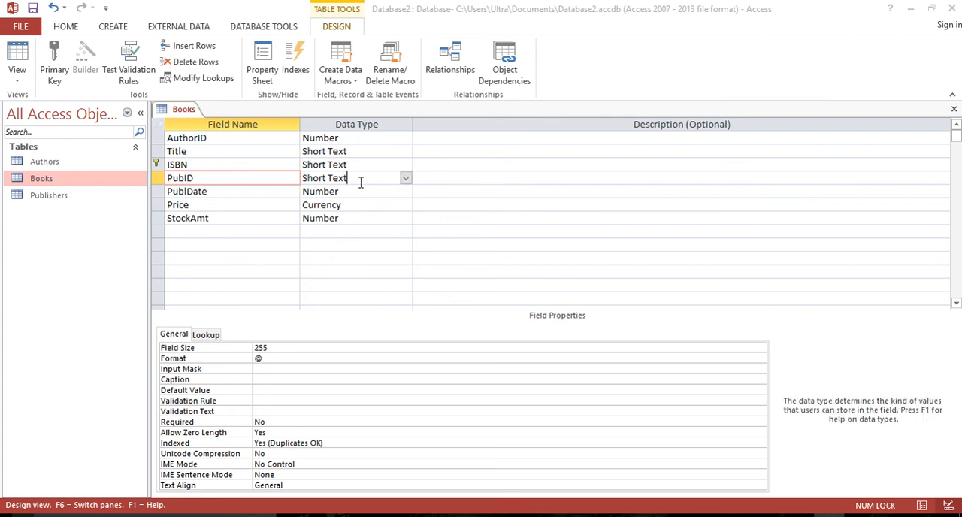
left_click(258, 348)
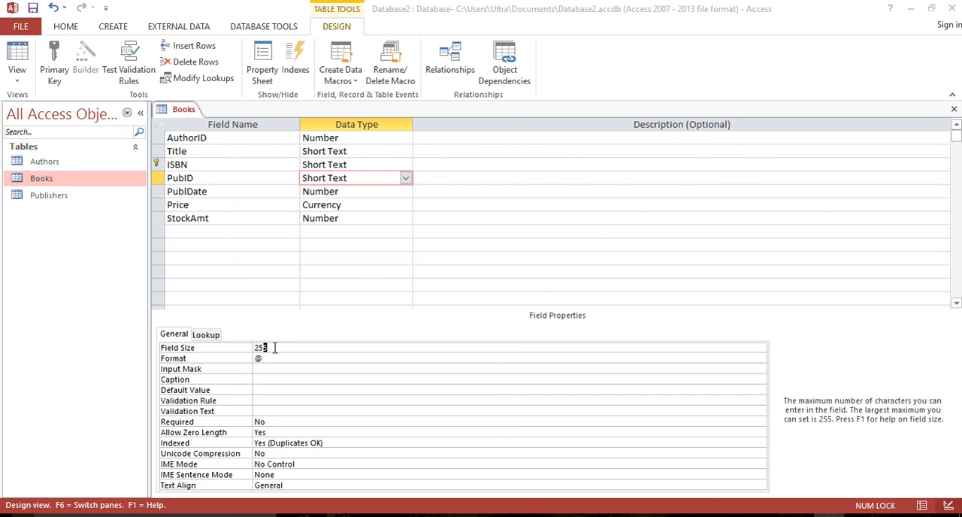
left_click(275, 348)
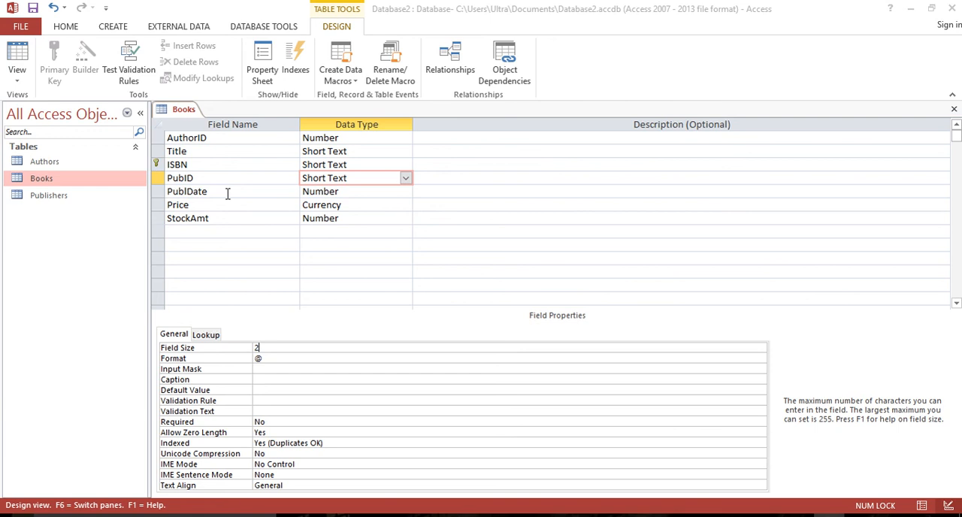
Change the data type of the PublDate field in the Books table to Date/Time.
left_click(272, 191)
left_click(396, 192)
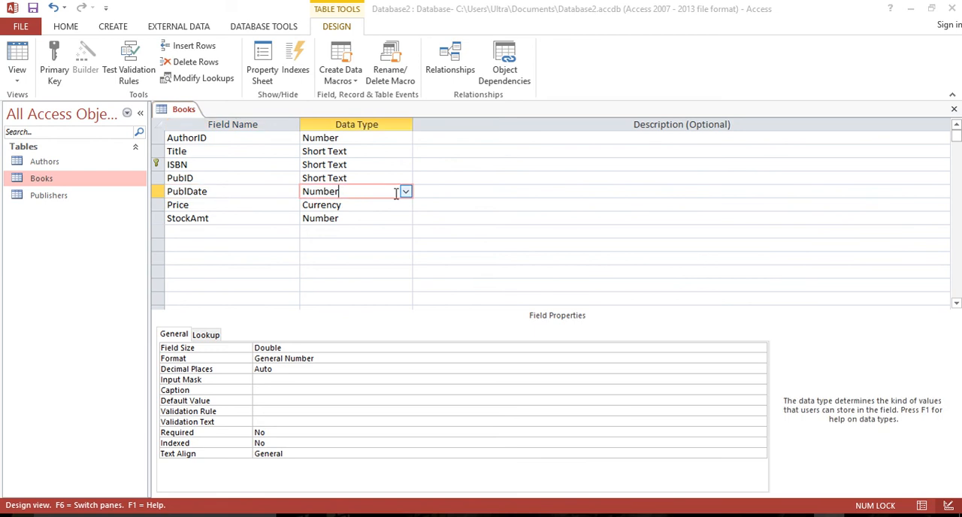
left_click(405, 193)
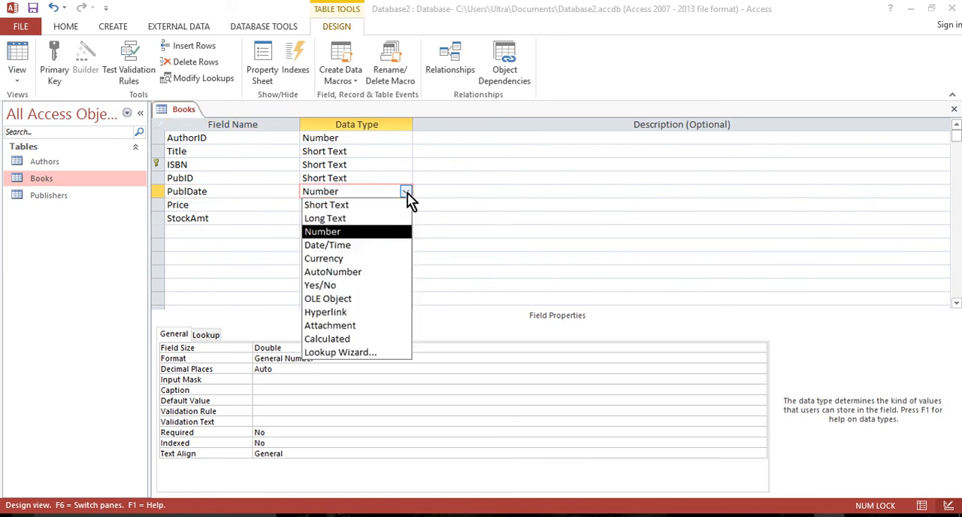
left_click(351, 248)
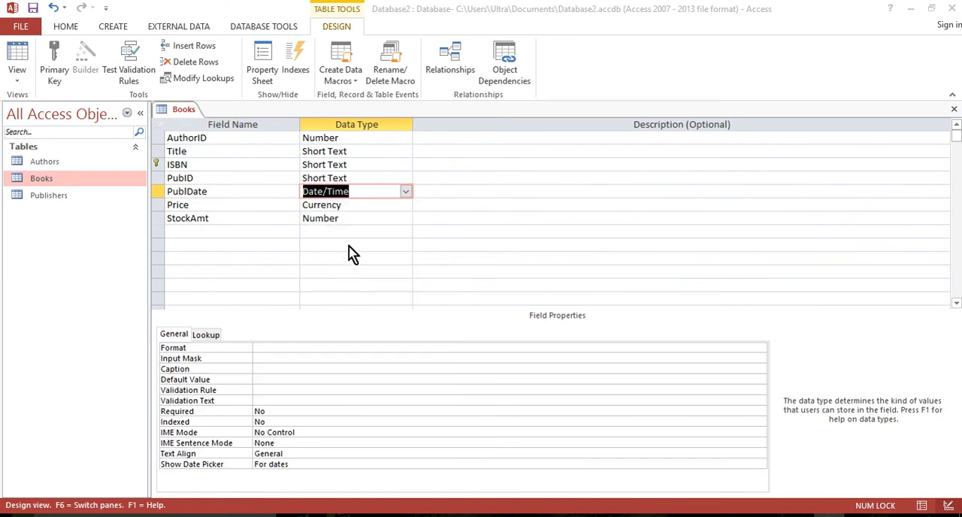
Check the Price and StockAmt field settings, and close the Books table design with its changes saved.
left_click(253, 208)
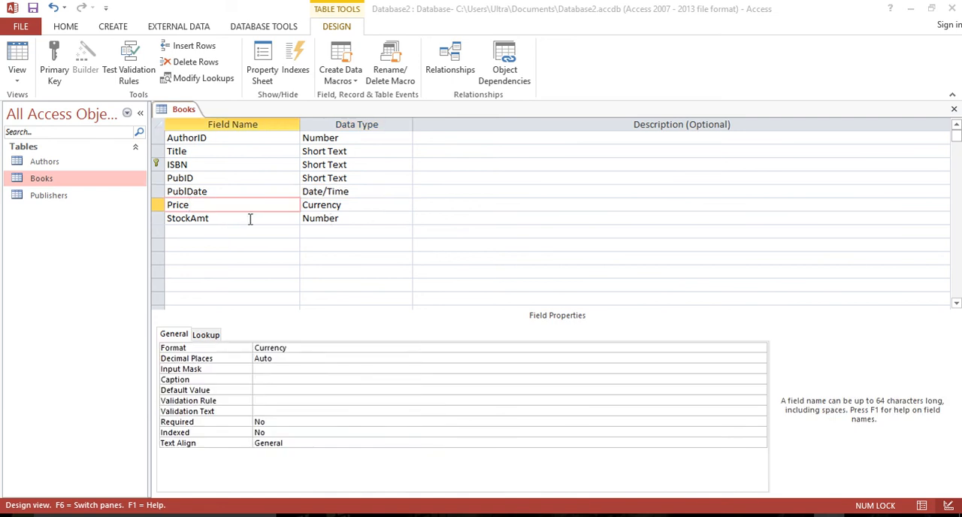
left_click(250, 218)
left_click(354, 218)
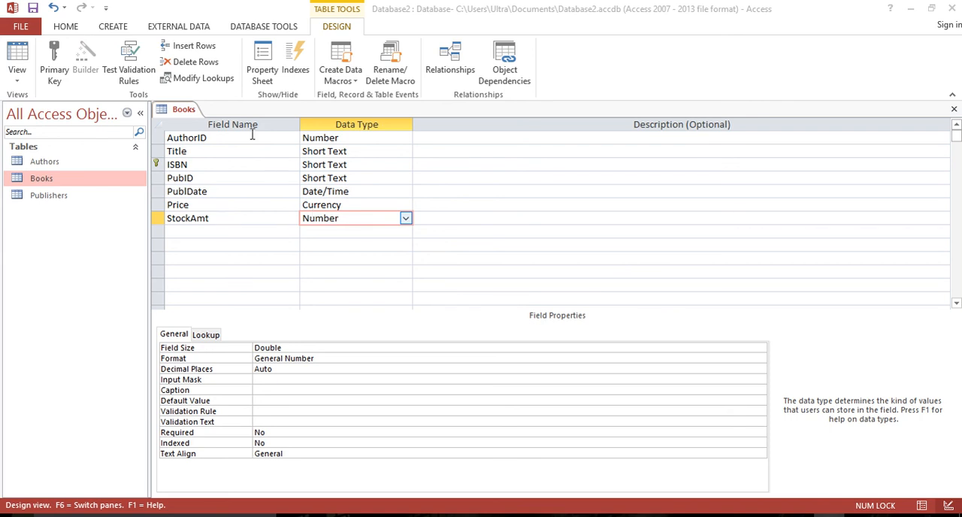
left_click(955, 111)
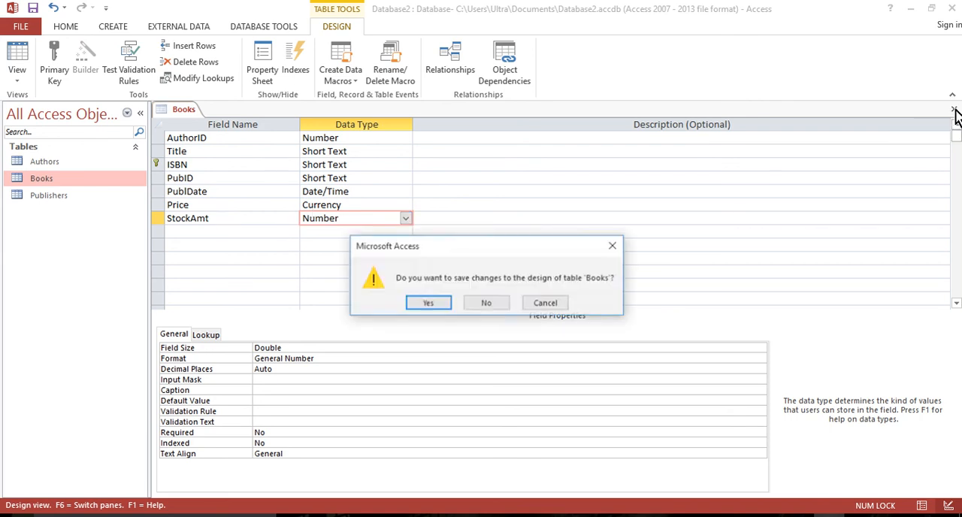
left_click(428, 304)
left_click(451, 309)
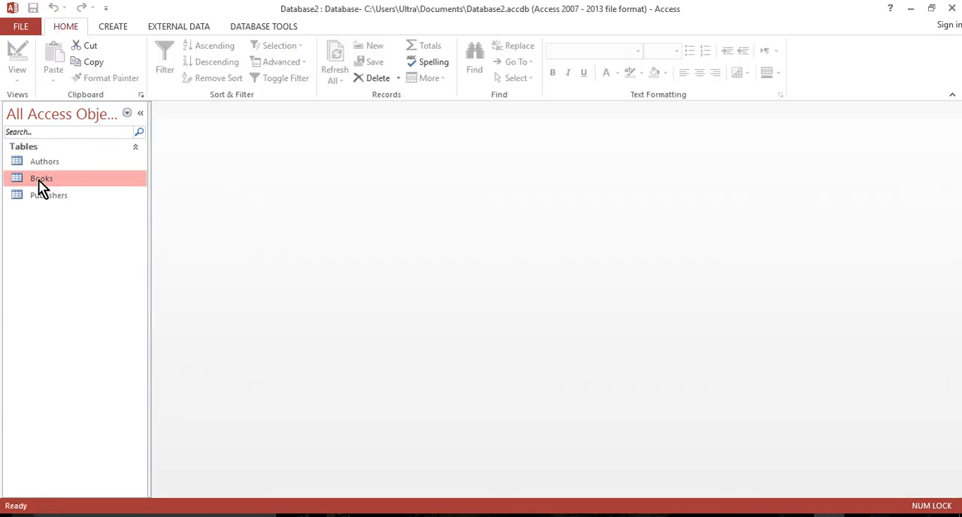
Open the Books table's records, examine the dates in the PublDate column, and close the table.
double_click(38, 180)
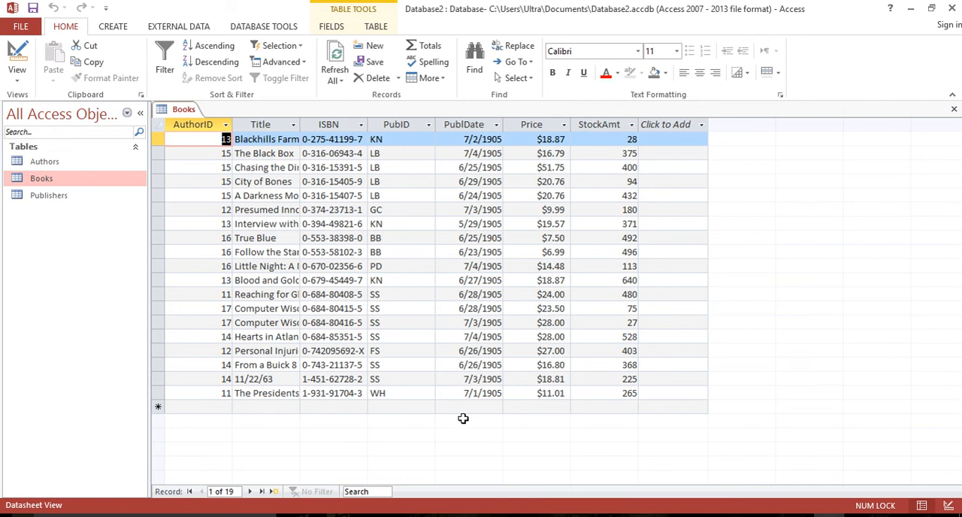
left_click(468, 154)
left_click(468, 224)
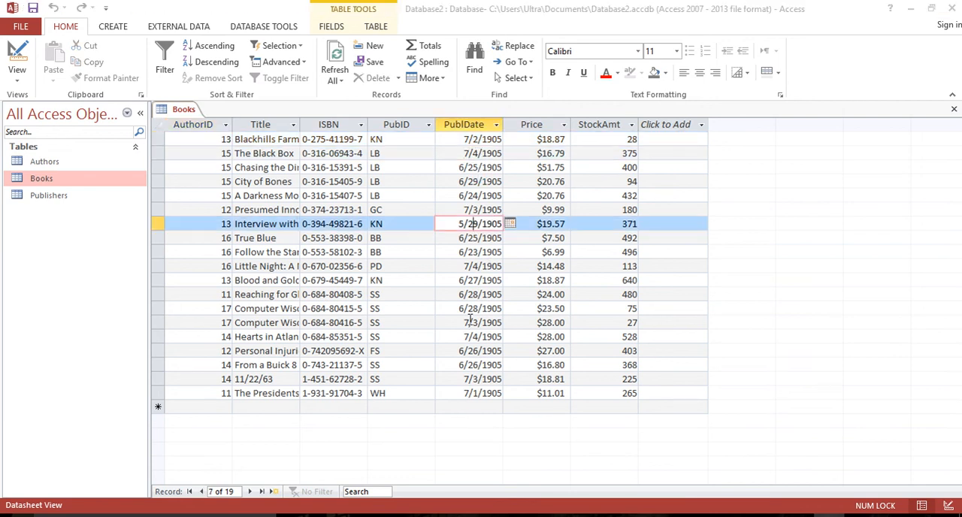
left_click(467, 337)
left_click(466, 379)
left_click(468, 224)
left_click(471, 323)
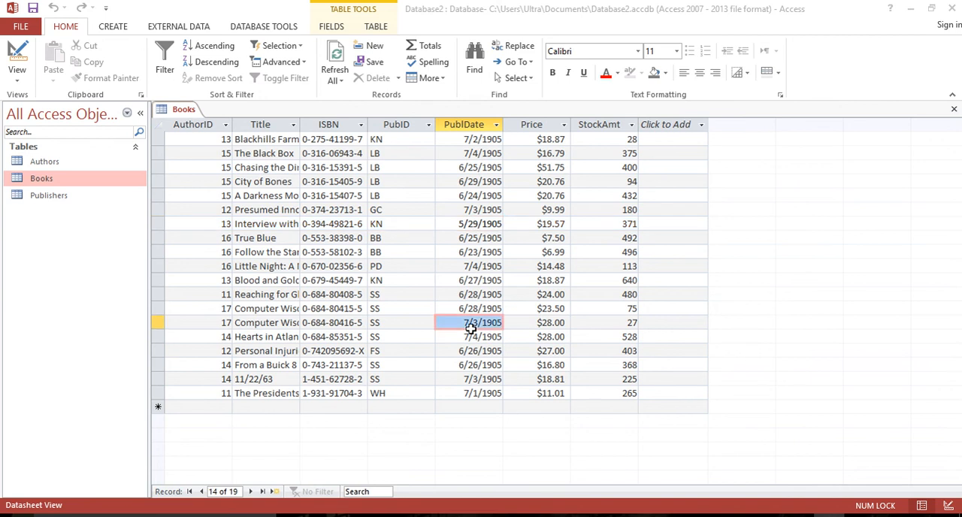
left_click(462, 194)
left_click(474, 294)
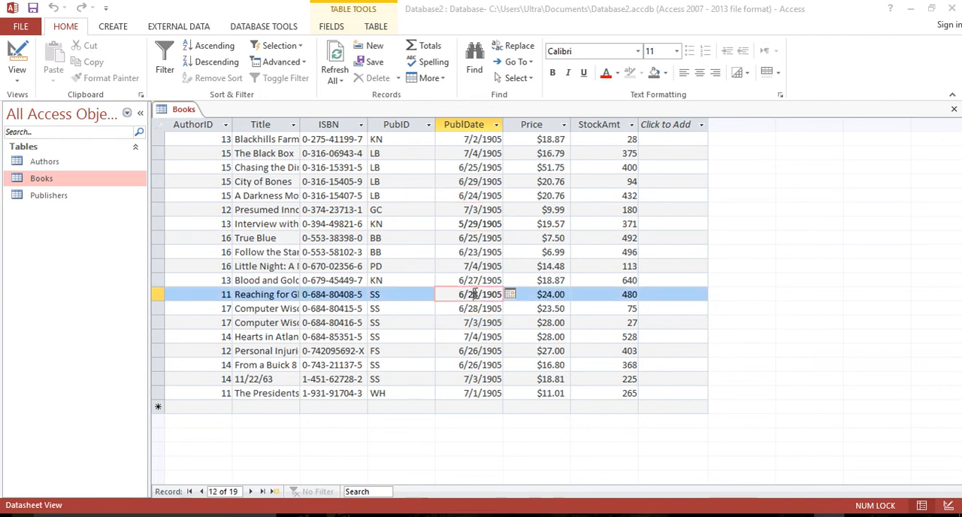
left_click(954, 113)
Open the Publishers table in Design view and set the field size of PubID to 2.
left_click(40, 195)
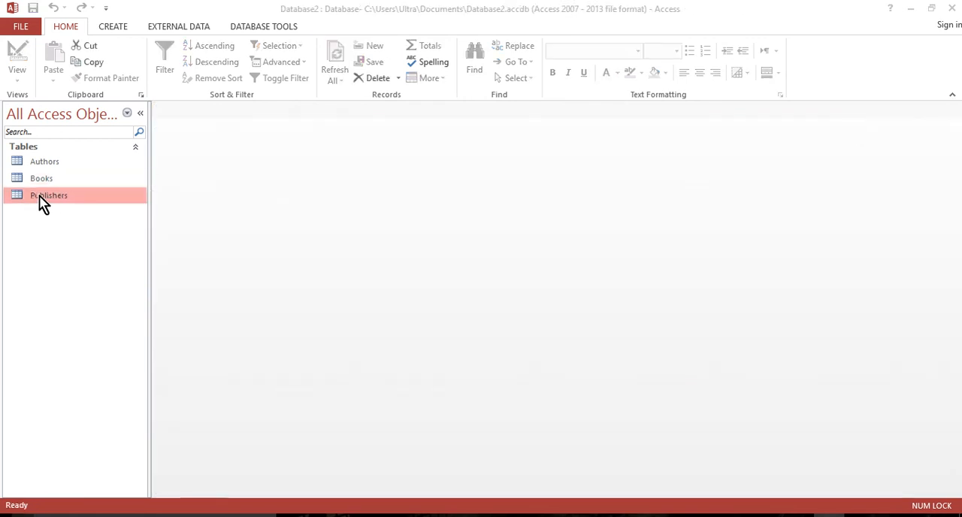
right_click(39, 194)
left_click(82, 221)
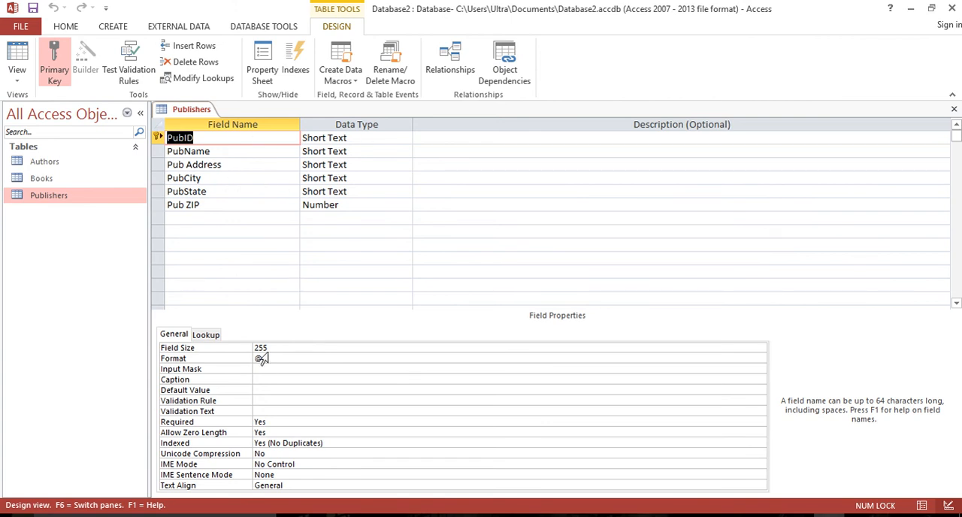
left_click_drag(258, 348, 301, 349)
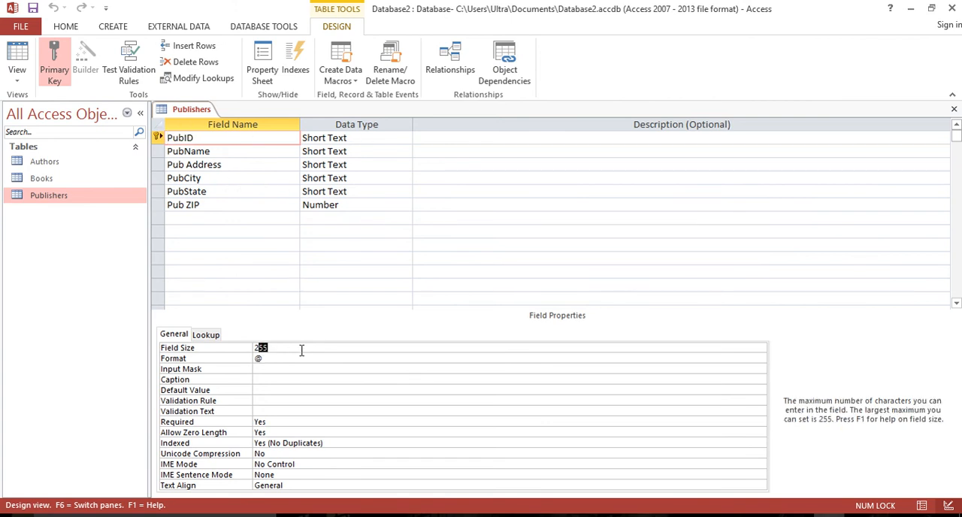
key("BackSpace")
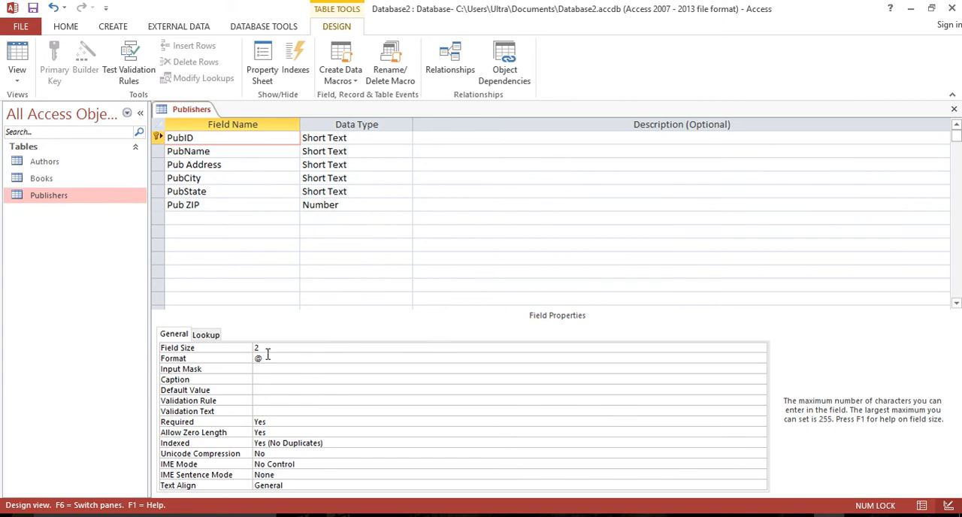
left_click(274, 359)
Set the field sizes of both the PubName and Pub Address fields to 50.
left_click(233, 152)
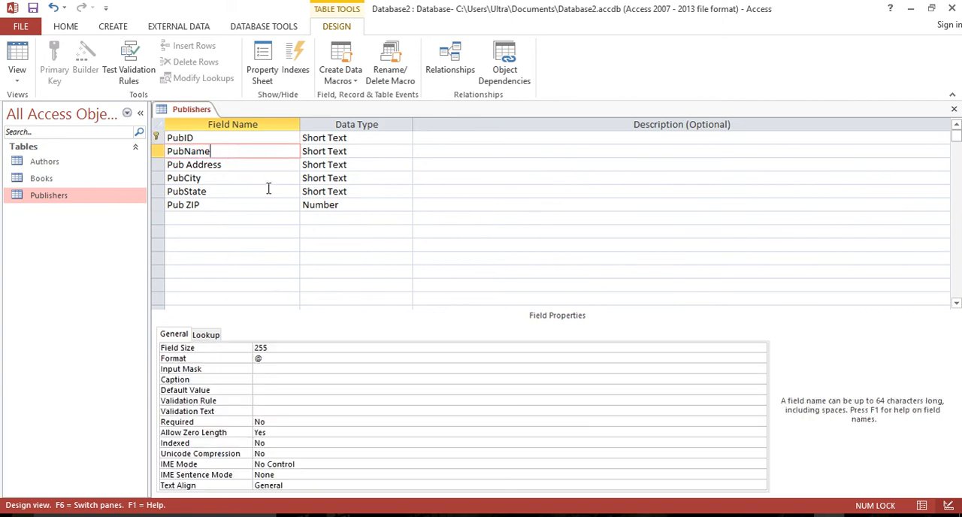
left_click(255, 348)
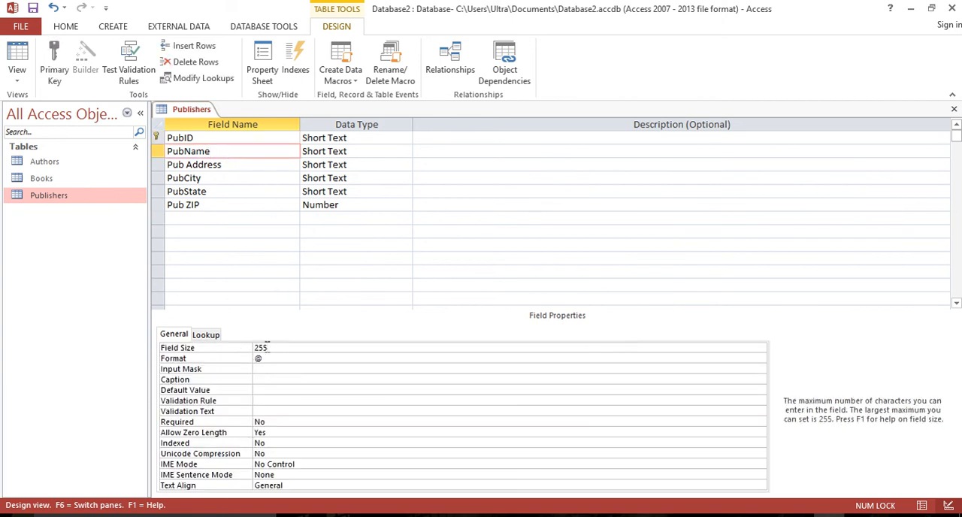
left_click(248, 346)
key("Delete")
type("50")
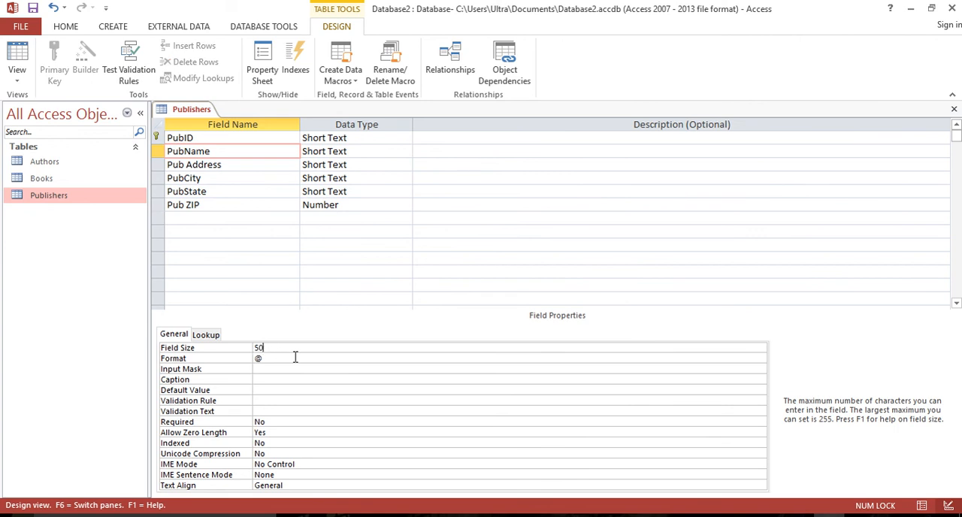
left_click(199, 167)
left_click(261, 346)
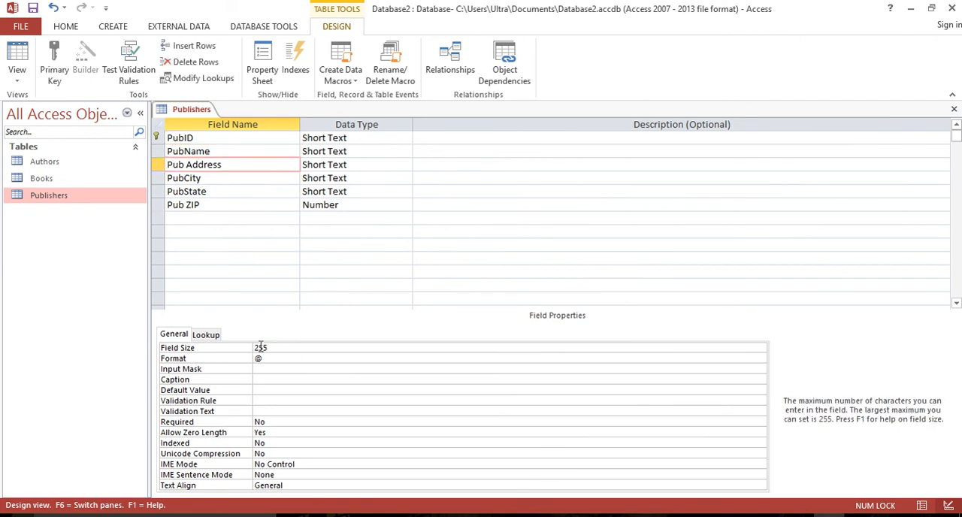
double_click(261, 347)
type("50")
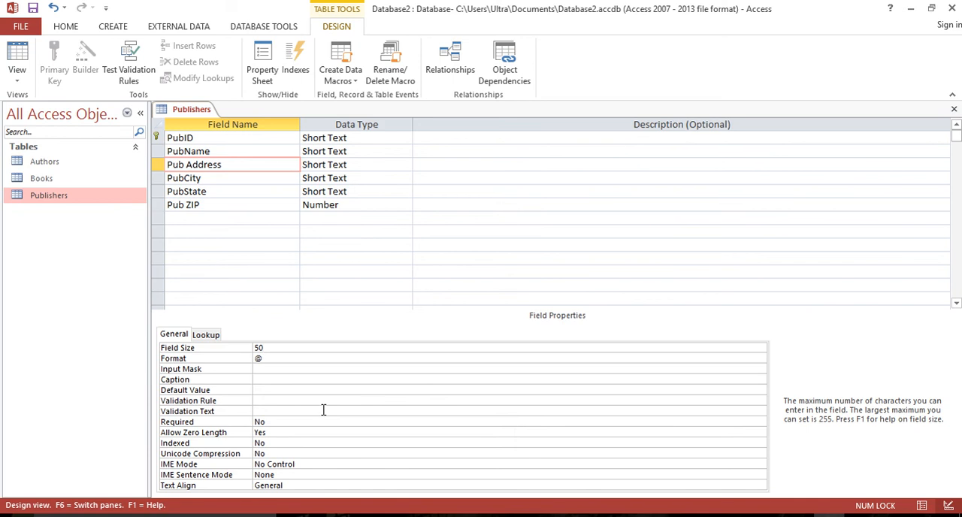
Set the field size of PubCity to 30 and that of PubState to 2.
left_click(223, 179)
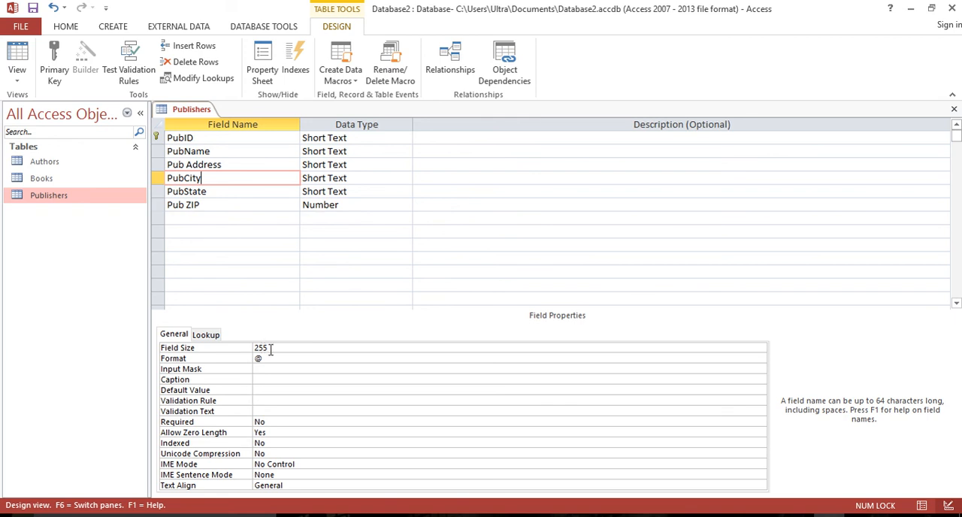
left_click(246, 350)
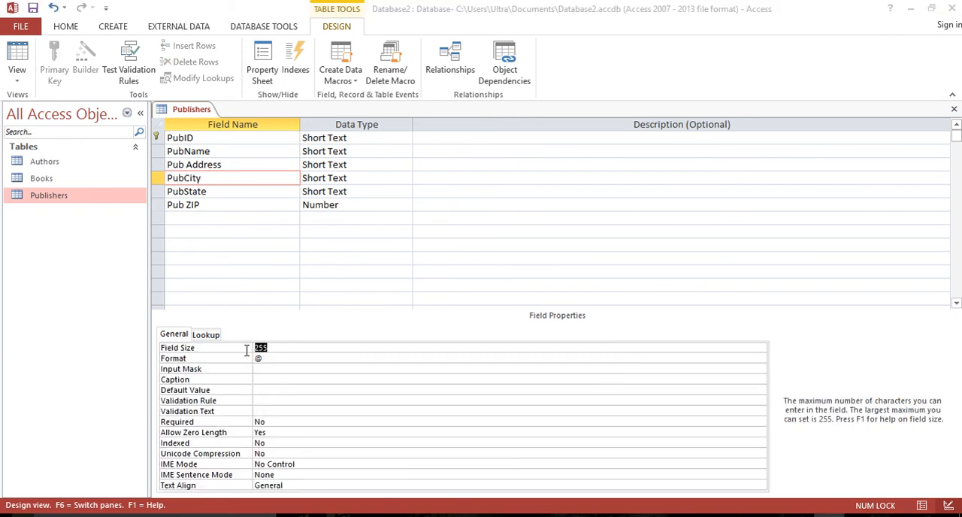
type("30")
left_click(228, 193)
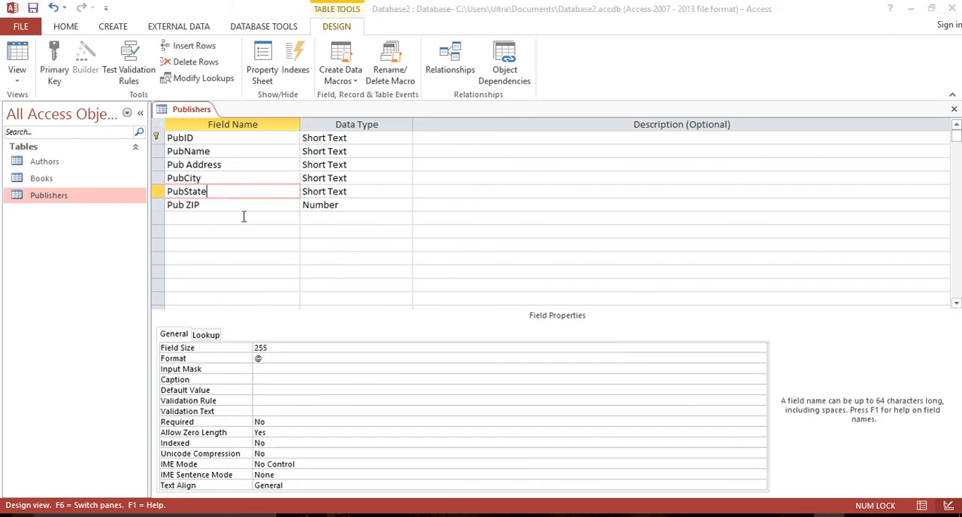
left_click(257, 348)
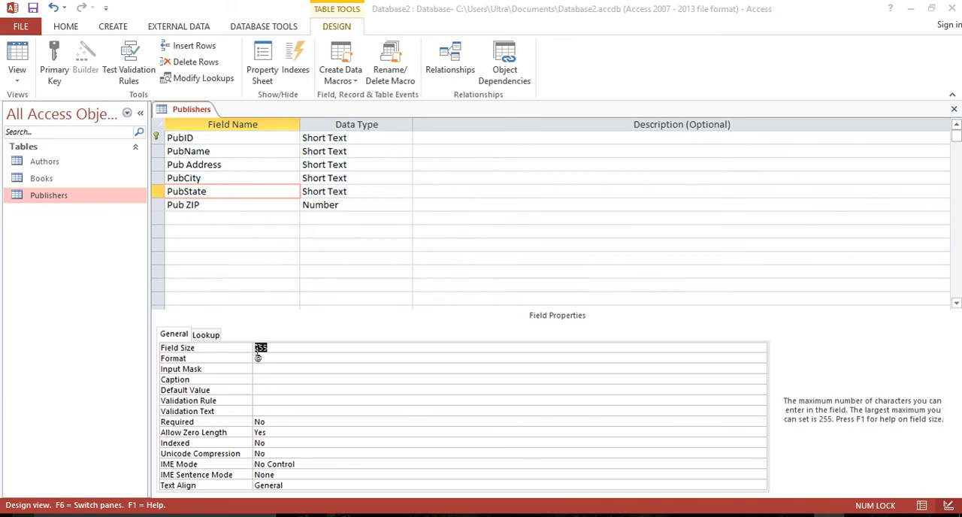
type("2")
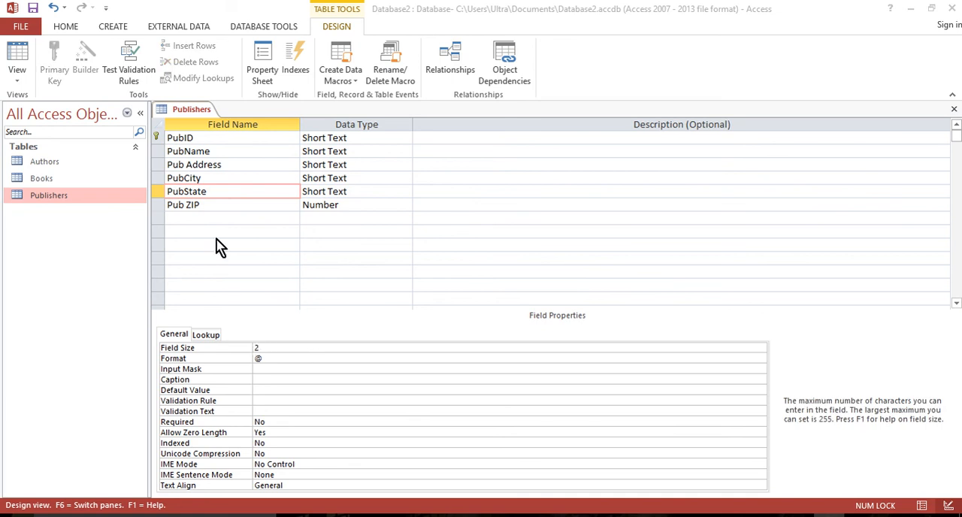
Remove the spaces from two Publishers field names, making them PubAddress and PubZIP.
left_click(215, 205)
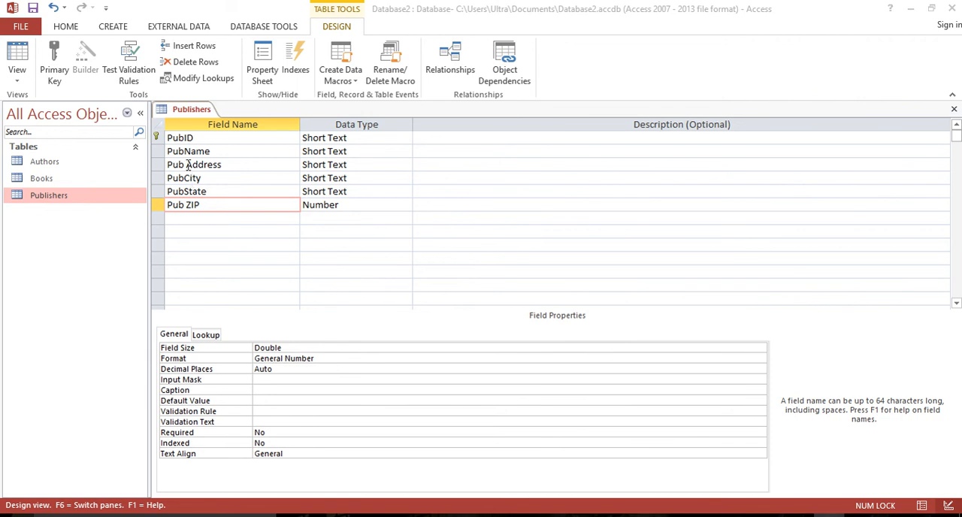
left_click(220, 170)
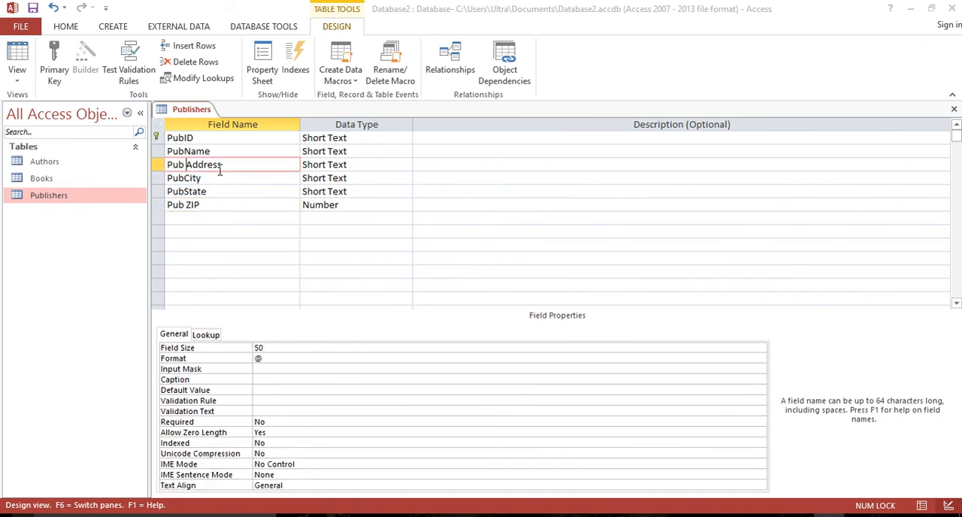
key("BackSpace")
left_click(189, 206)
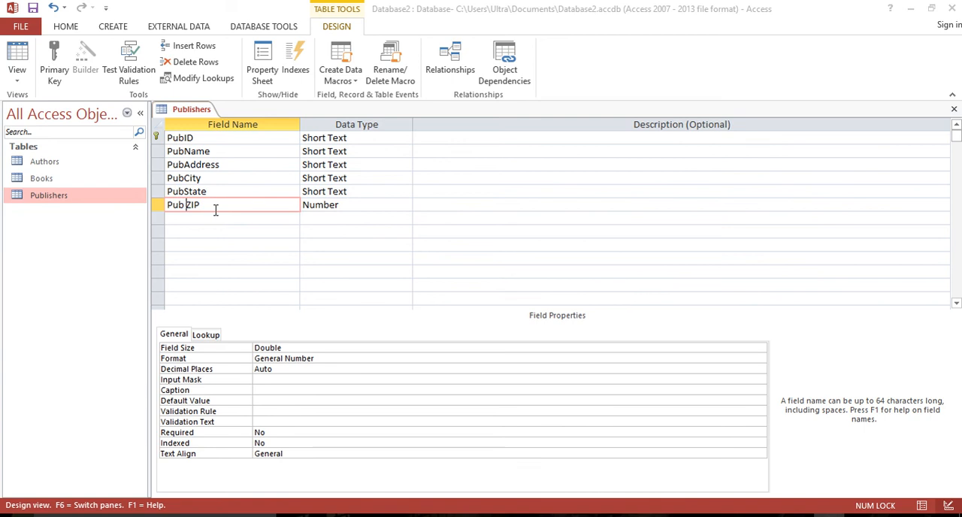
key("BackSpace")
left_click(202, 166)
left_click(201, 205)
Rename the PubID field of the Publishers table to PublisherID.
left_click(184, 137)
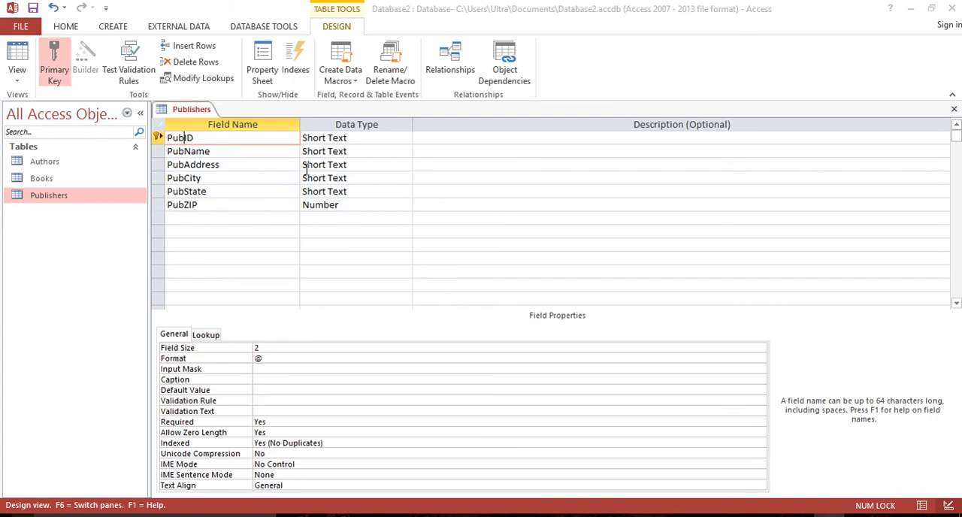
type("lisher")
left_click(220, 205)
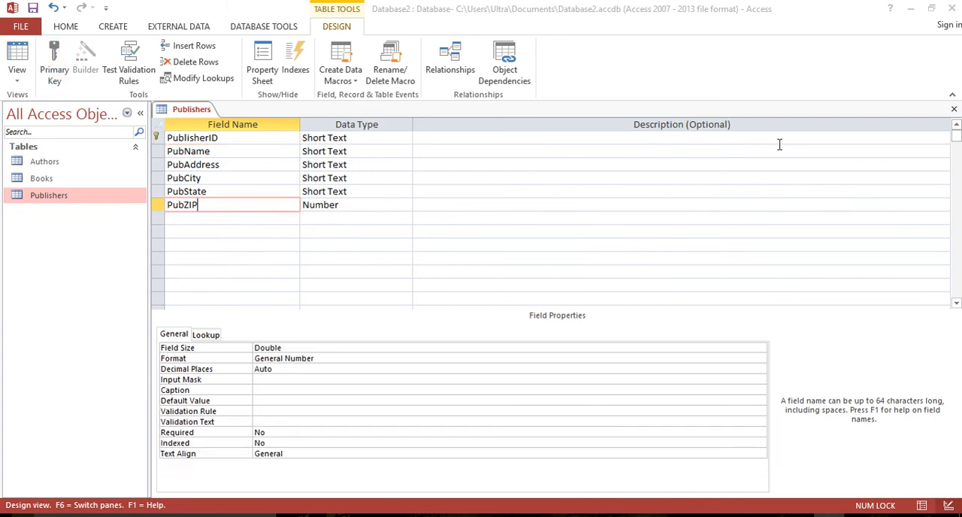
Save and close the Publishers design, accepting the shorter field sizes, and review the table's records in Datasheet view.
left_click(953, 110)
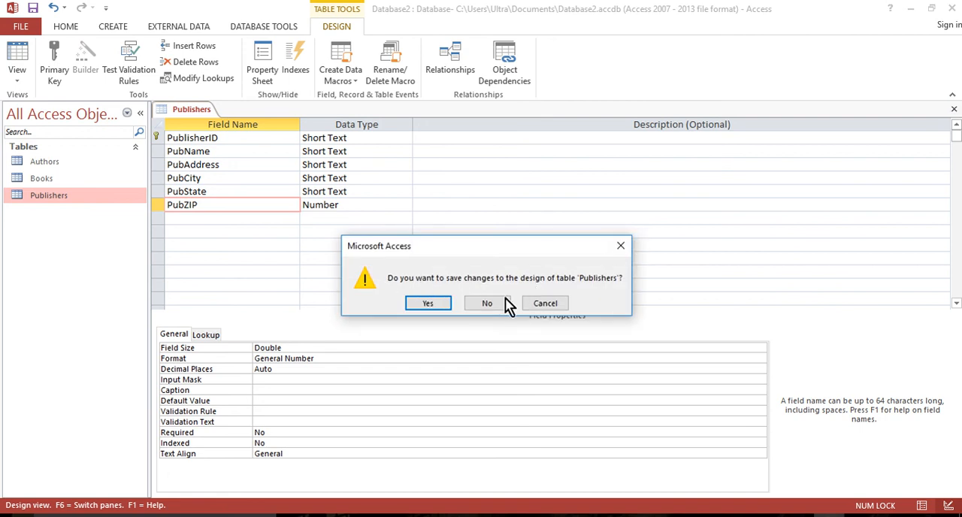
left_click(425, 304)
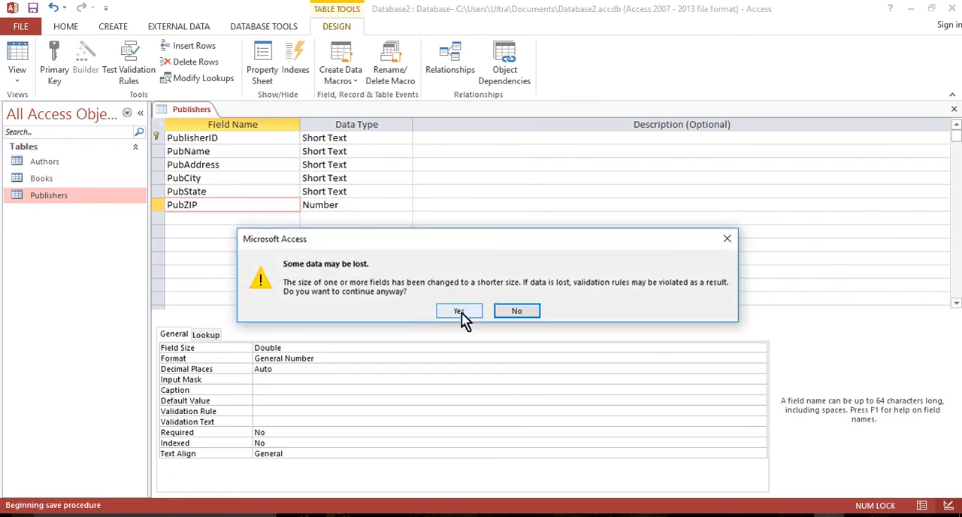
left_click(460, 312)
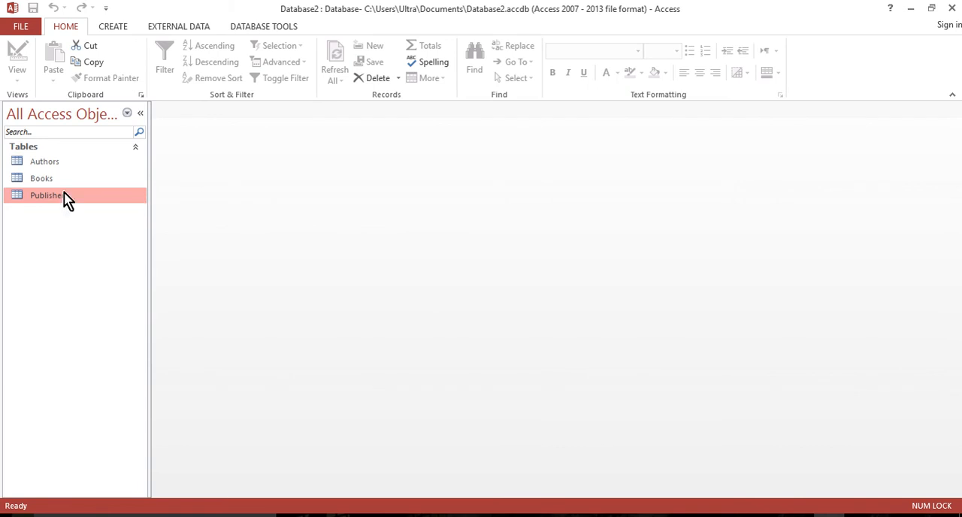
double_click(45, 204)
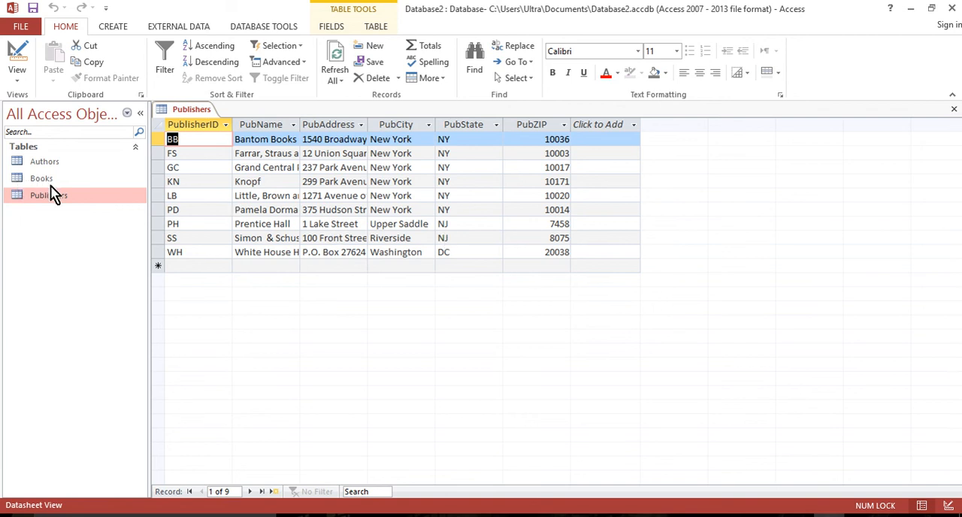
left_click(952, 109)
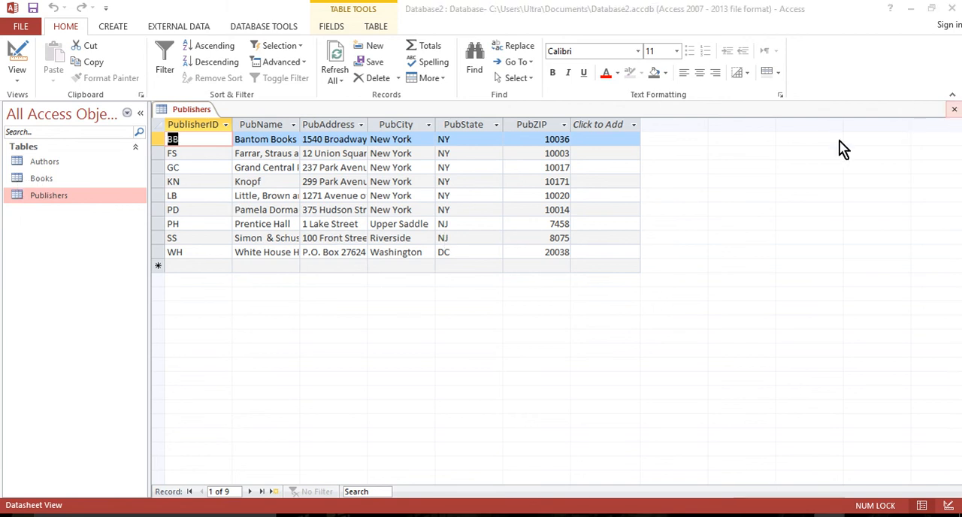
Close the Publishers datasheet and open the Relationships window for the database.
left_click(954, 110)
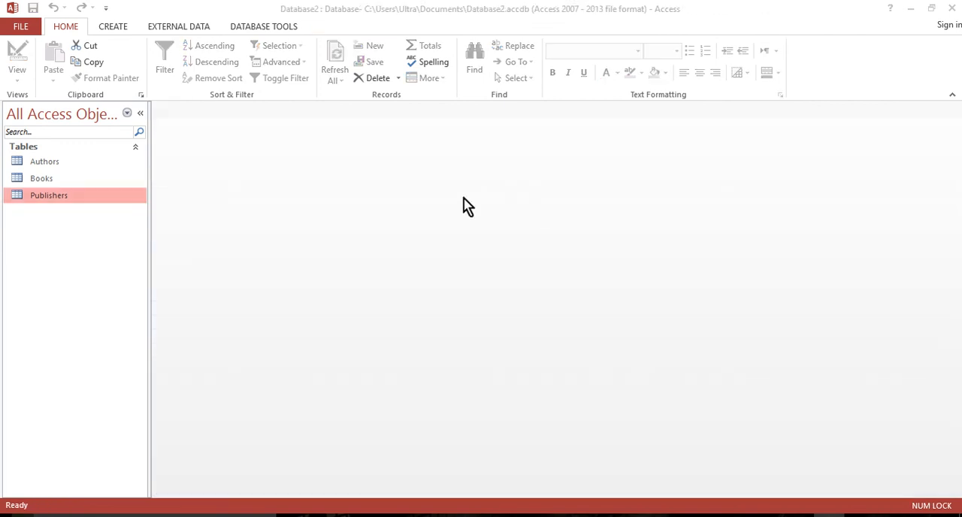
left_click(53, 162)
left_click(54, 180)
left_click(51, 196)
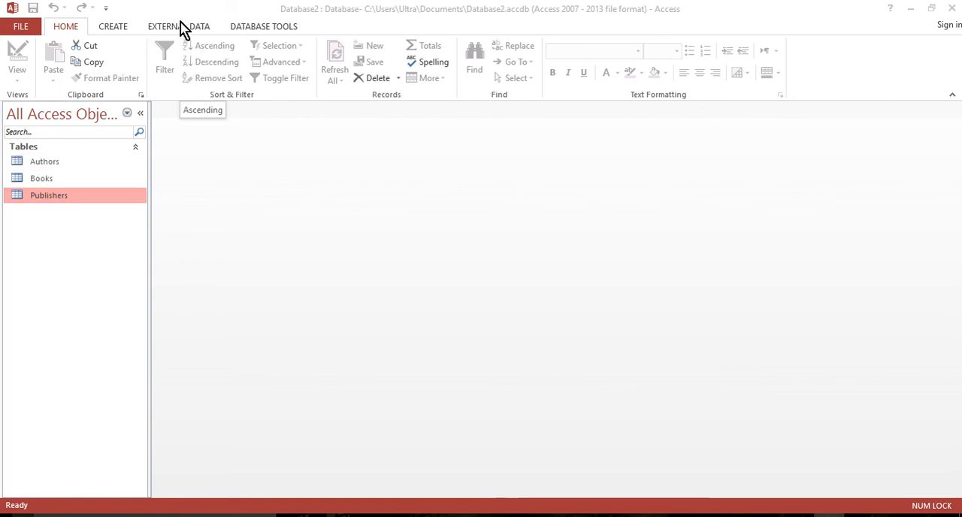
left_click(263, 27)
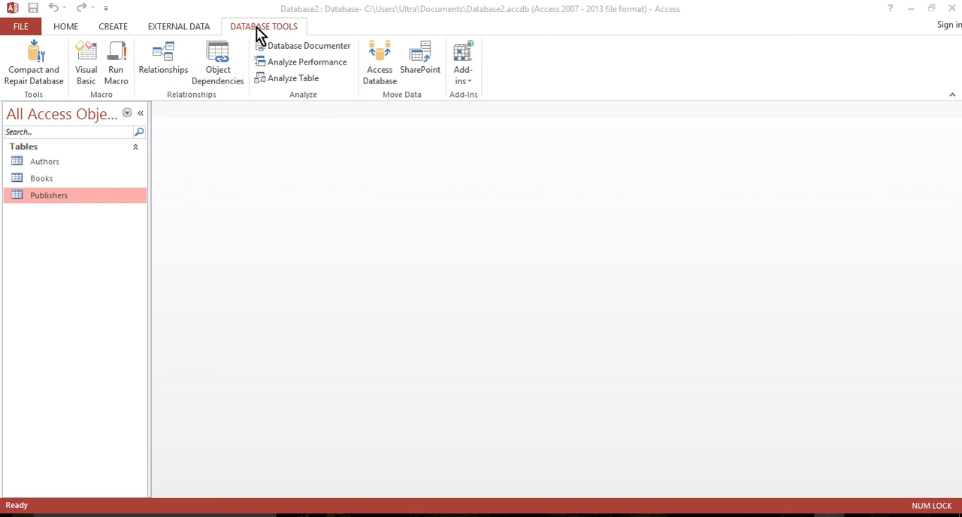
left_click(162, 59)
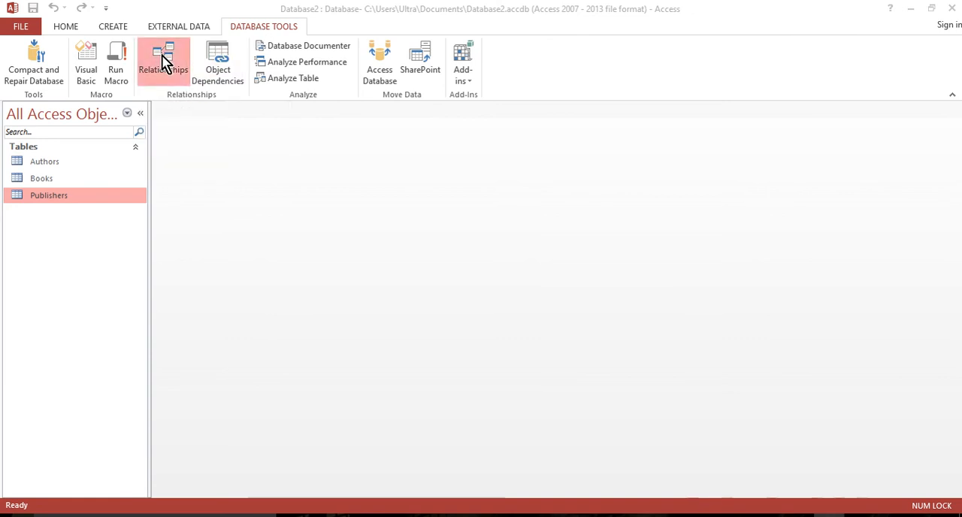
Add the Authors, Books and Publishers tables to the relationships layout, and dismiss the Show Table dialog.
left_click_drag(421, 109, 628, 125)
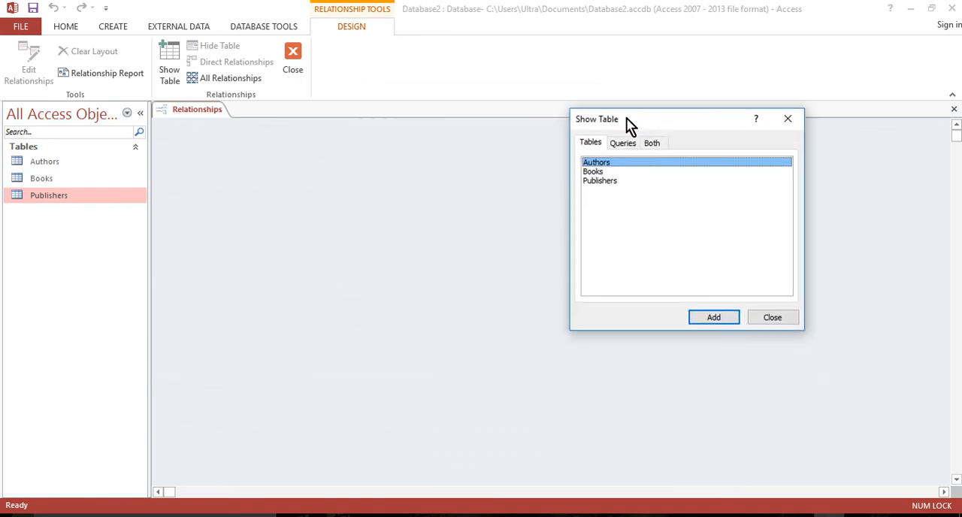
double_click(606, 164)
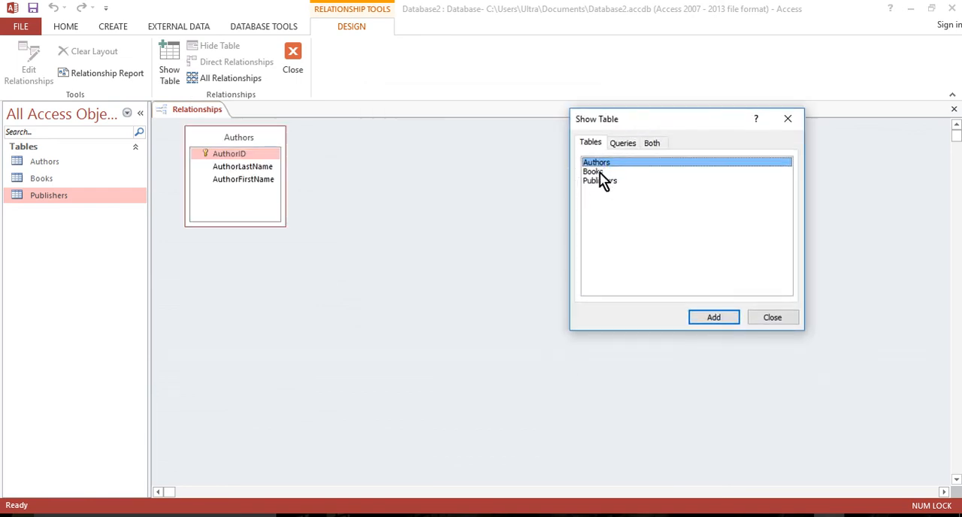
left_click(601, 172)
left_click(720, 321)
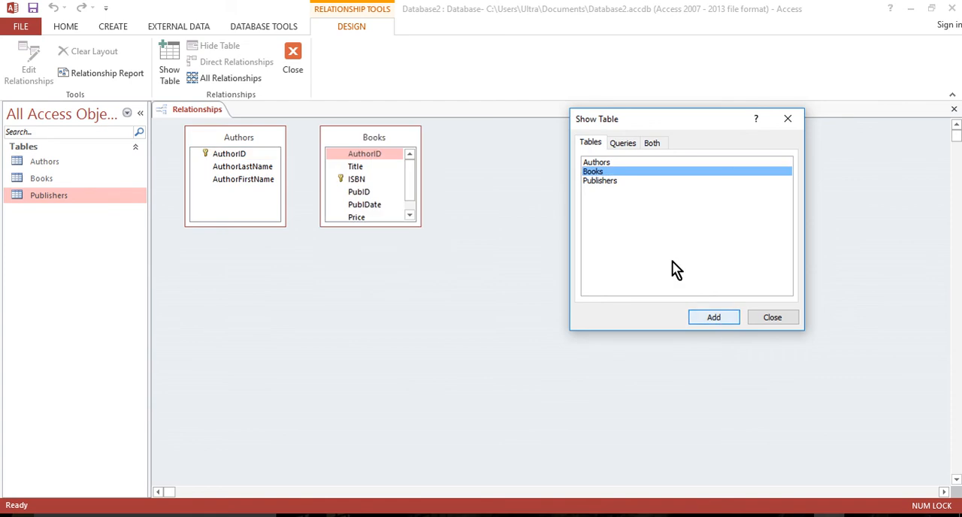
left_click(605, 181)
left_click(716, 318)
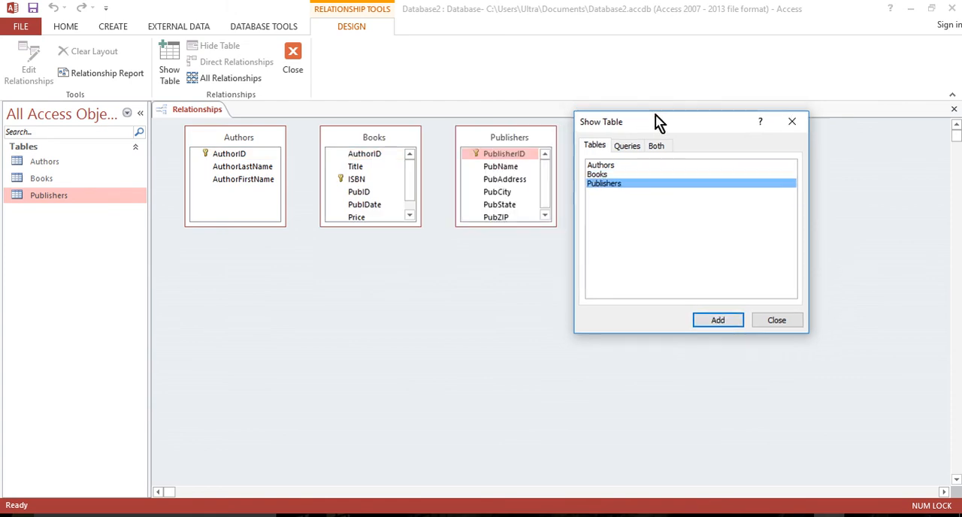
left_click_drag(657, 122, 730, 99)
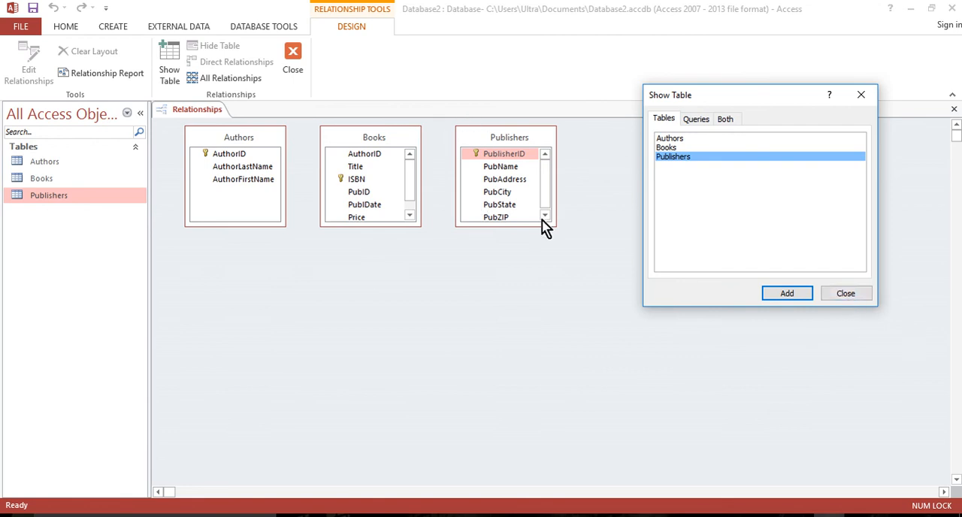
left_click(840, 297)
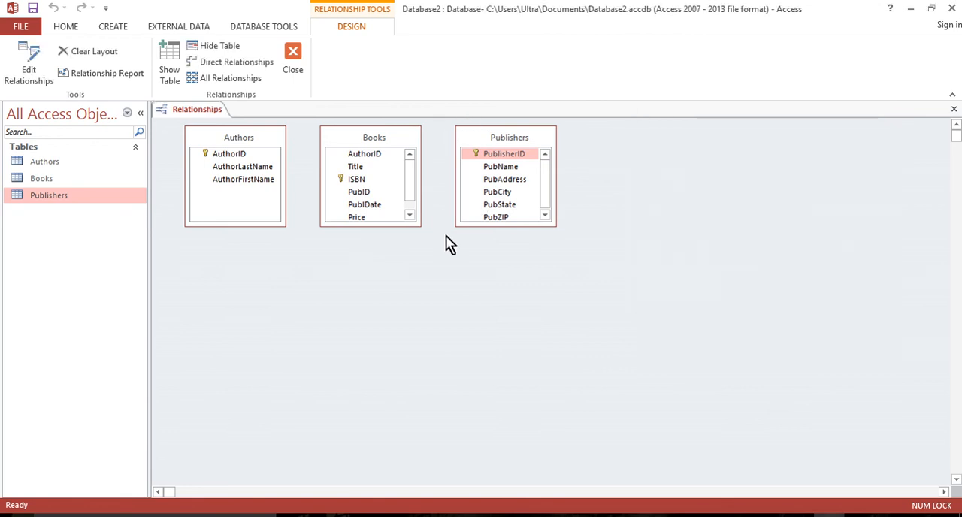
Spread the Authors, Books and Publishers table boxes apart in the relationships layout, keeping Books in the middle.
left_click_drag(359, 138, 368, 160)
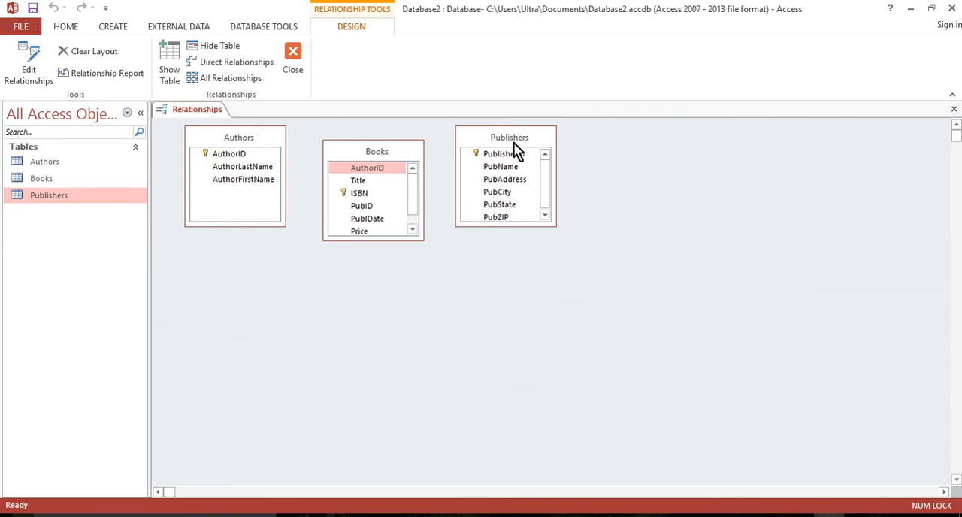
left_click_drag(514, 142, 591, 171)
left_click_drag(413, 155, 470, 169)
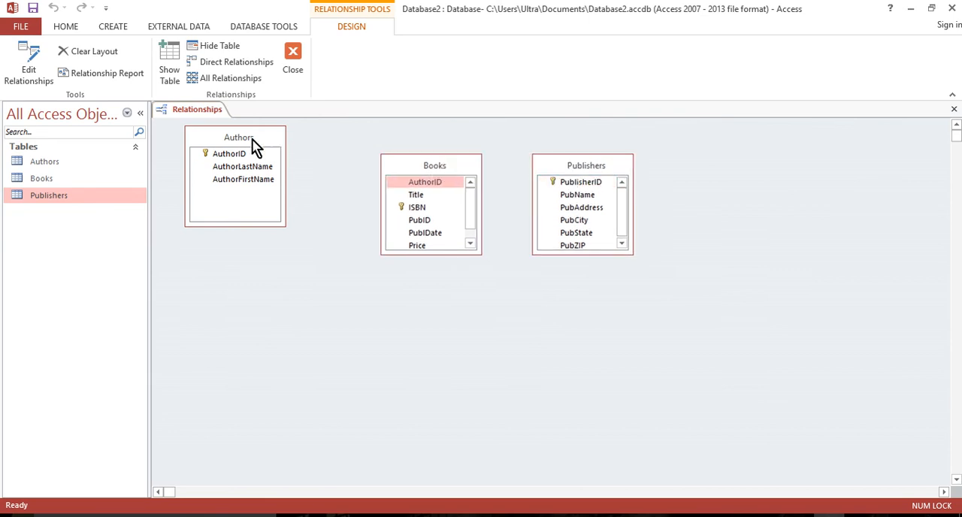
left_click_drag(251, 138, 277, 163)
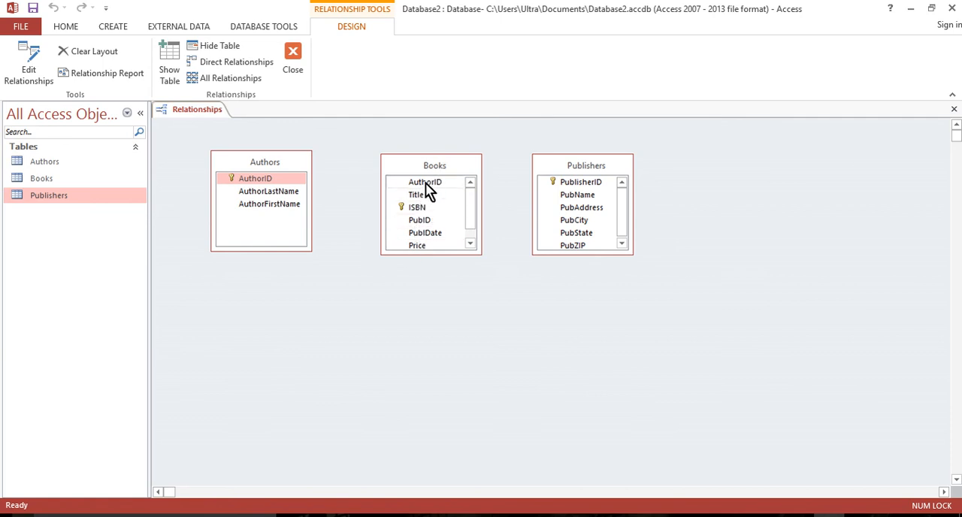
Create the one-to-many relationship between Authors and Books on AuthorID, with referential integrity enforced.
left_click_drag(425, 183, 249, 183)
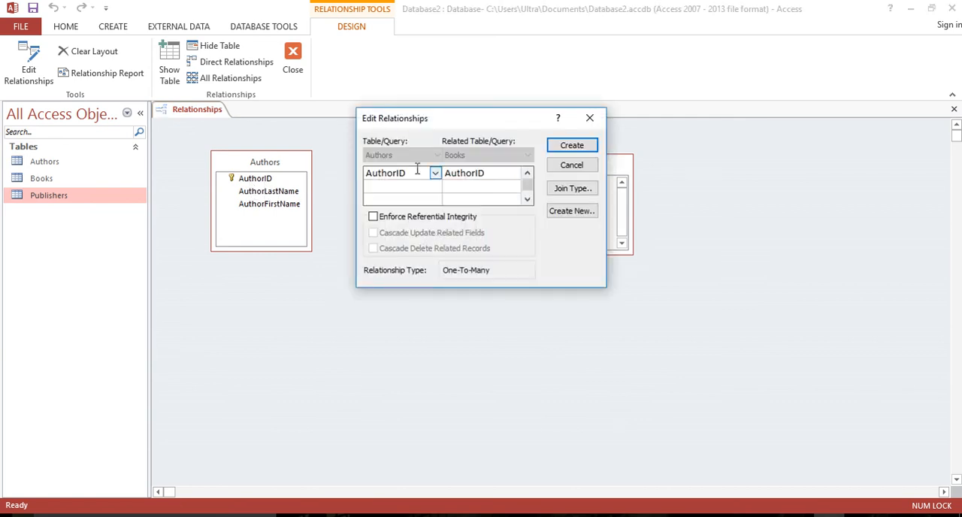
left_click_drag(471, 121, 501, 286)
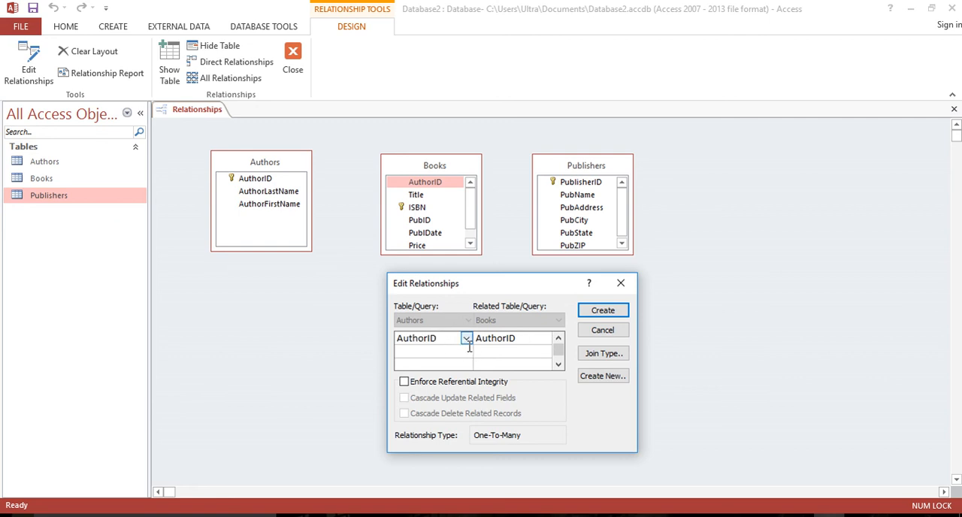
left_click(421, 383)
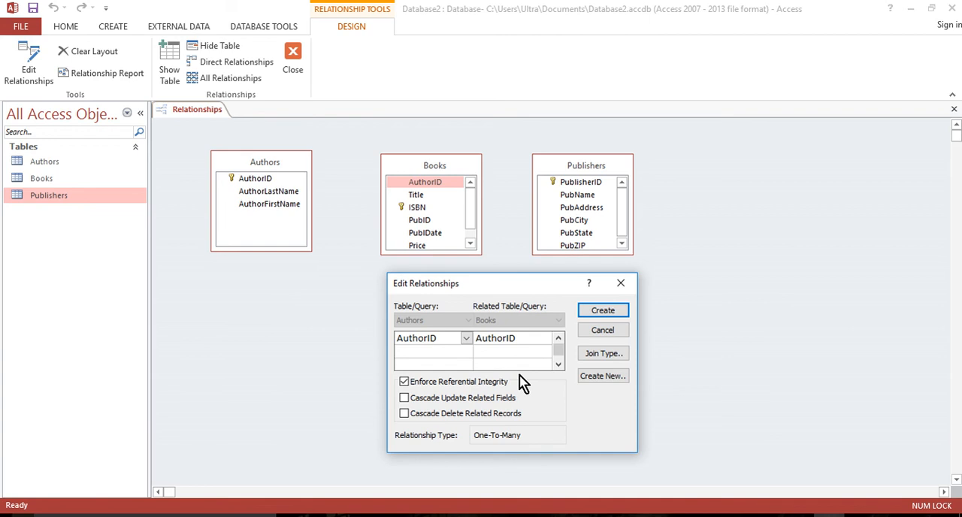
left_click(605, 310)
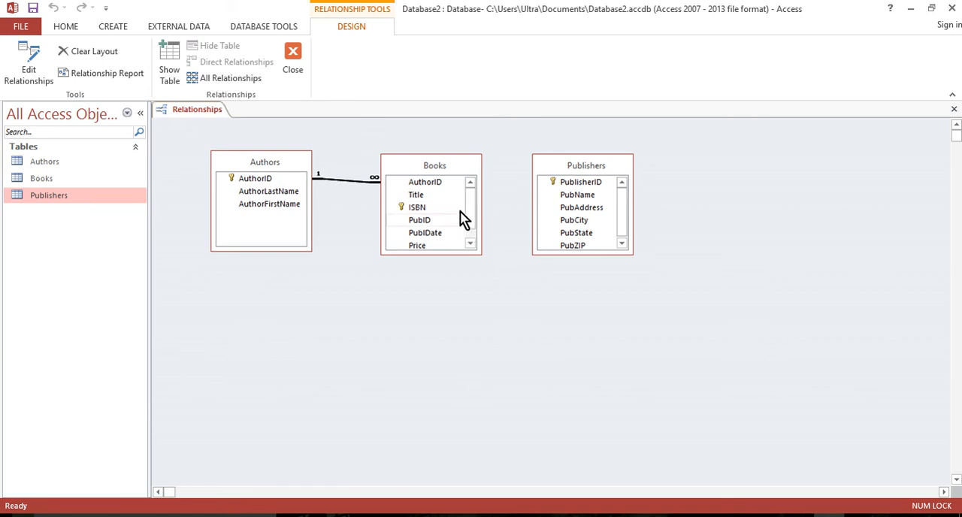
Relate PubID in Books to PublisherID in Publishers with referential integrity enforced, and close the Relationships window, saving its layout.
left_click(421, 222)
left_click_drag(420, 224, 586, 188)
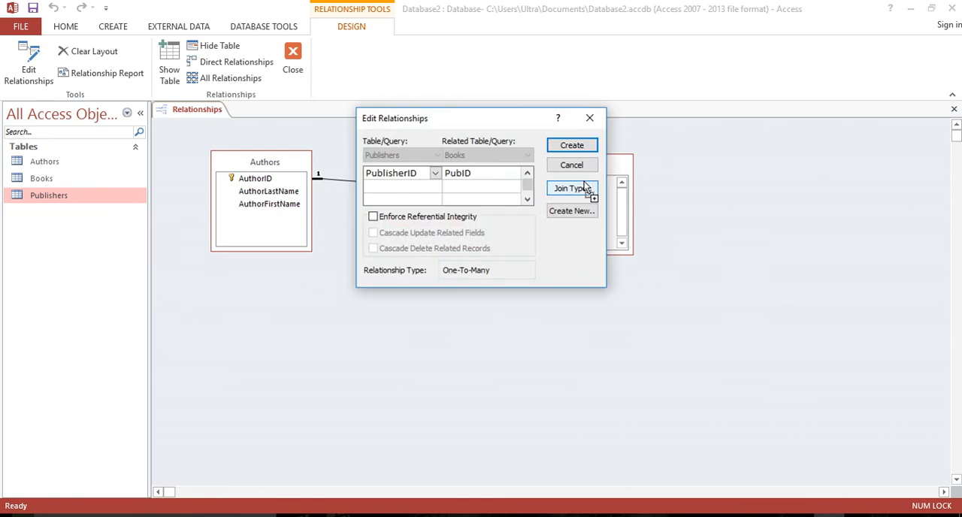
left_click(381, 216)
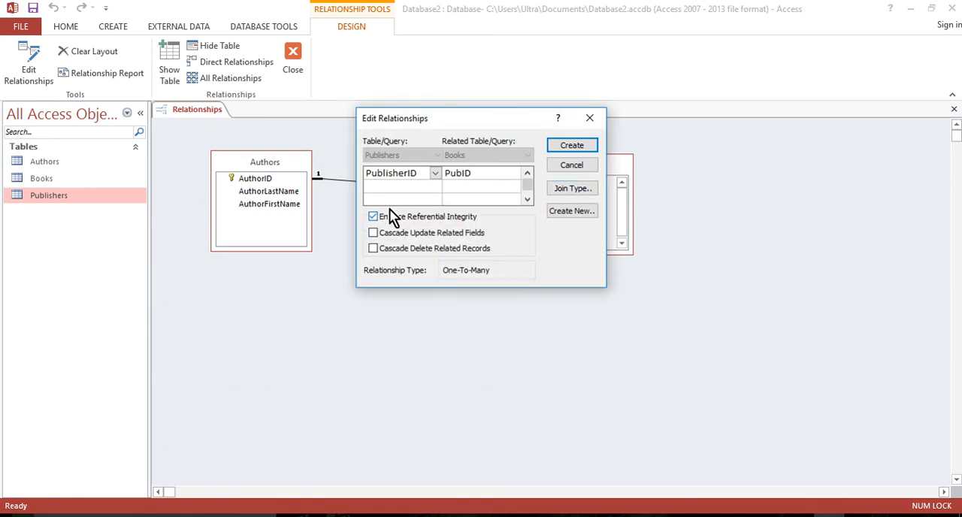
left_click(393, 174)
left_click(456, 177)
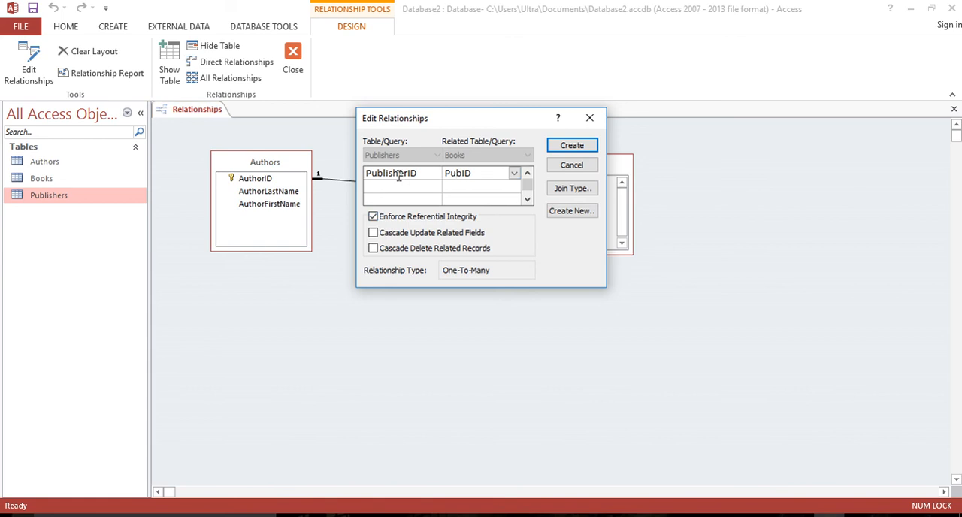
left_click(399, 176)
left_click(487, 177)
left_click(392, 175)
left_click(475, 174)
left_click(583, 148)
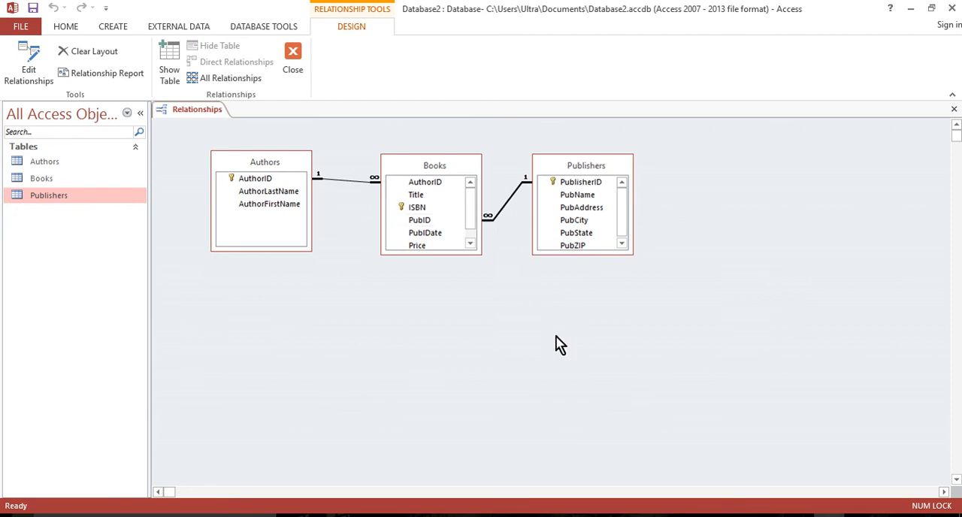
left_click(293, 60)
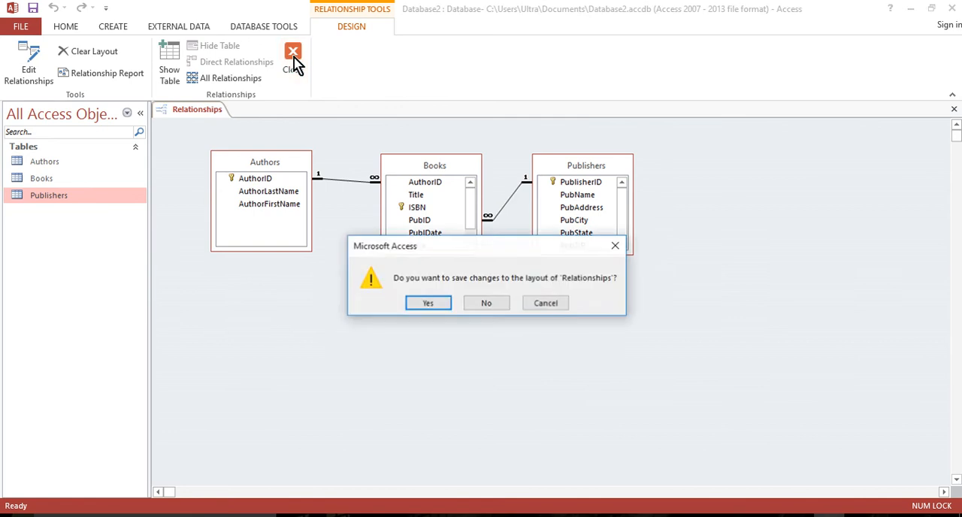
left_click(423, 305)
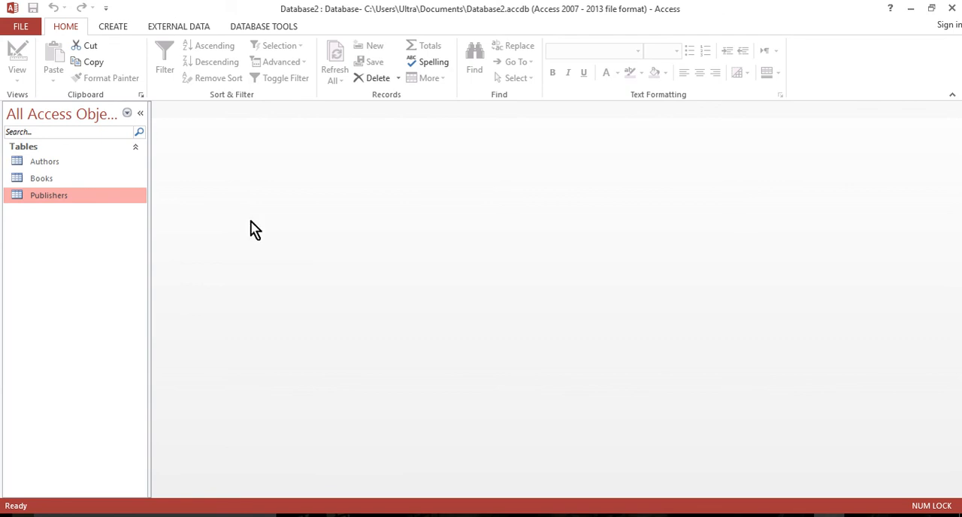
Start a query with the Simple Query Wizard and add the Title and PublDate fields from the Books table.
left_click(115, 31)
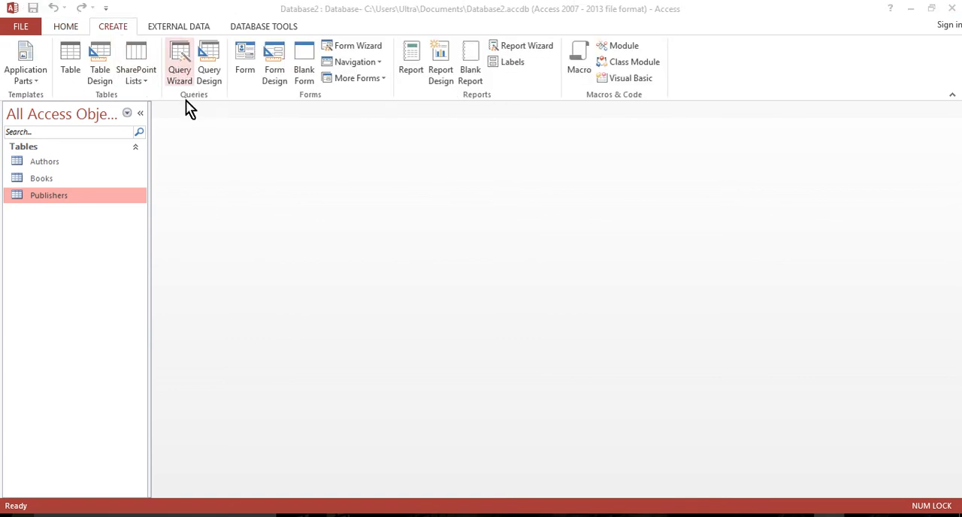
left_click(183, 72)
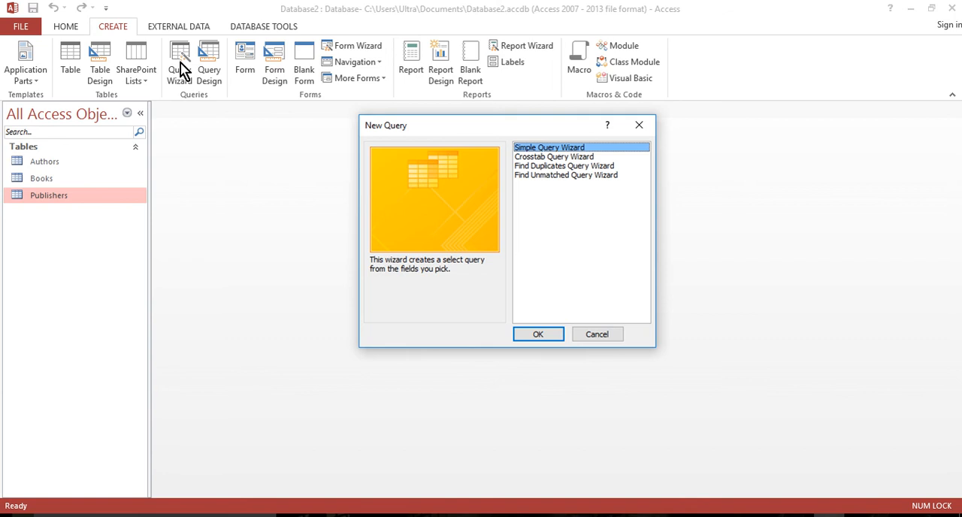
left_click(544, 336)
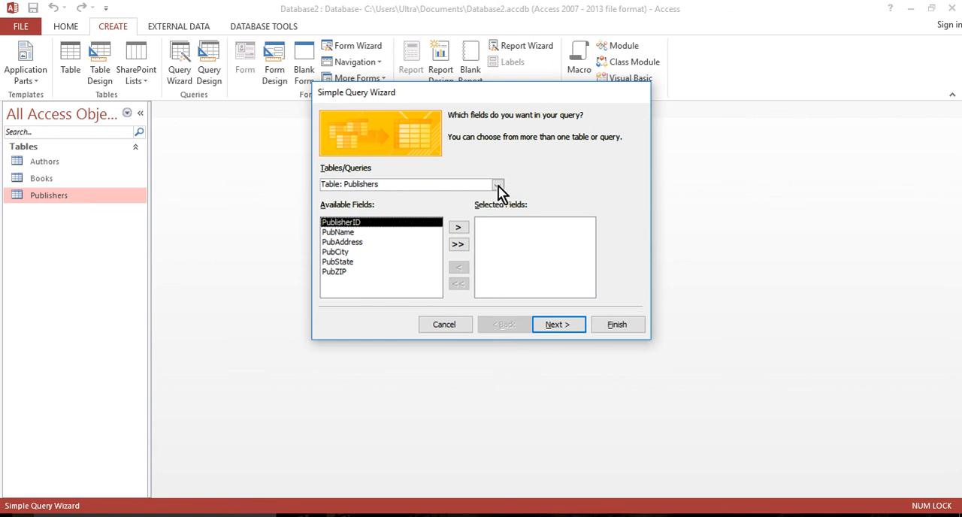
left_click(497, 185)
left_click(355, 207)
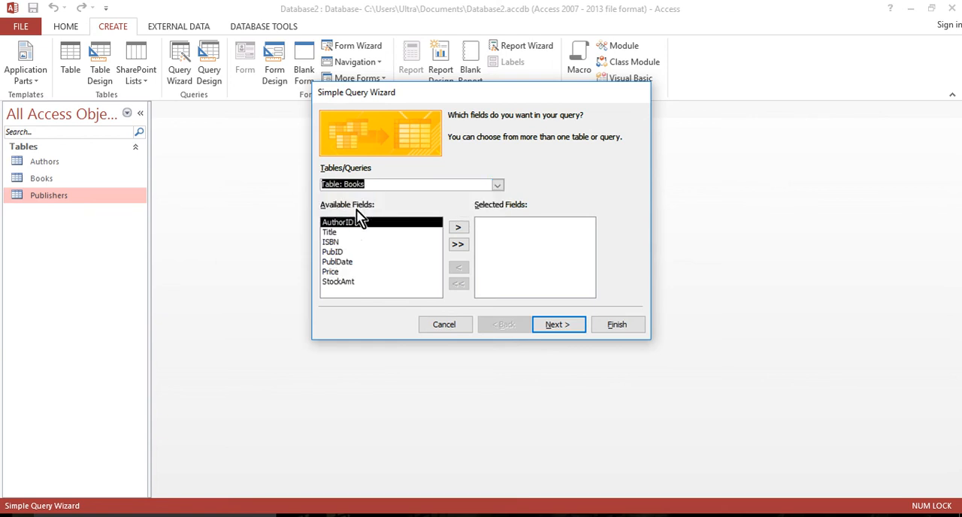
left_click(338, 232)
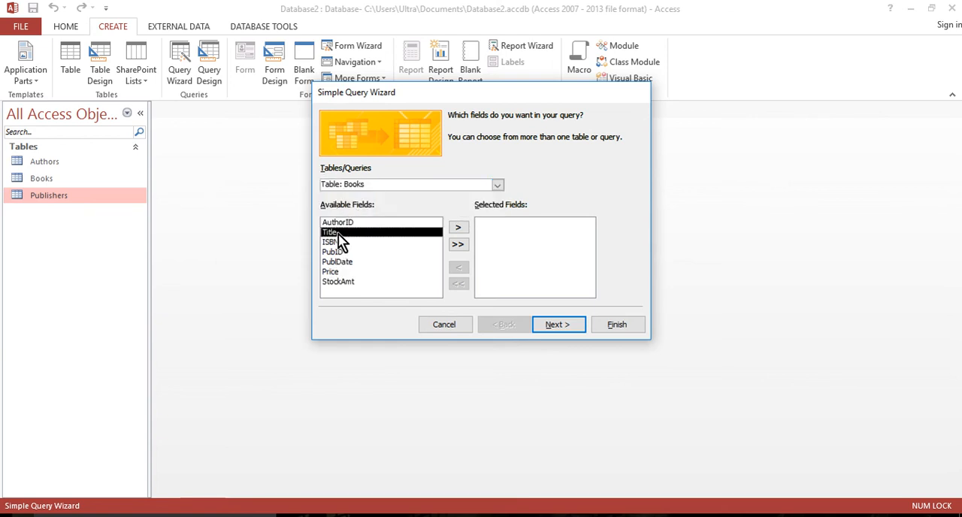
left_click(458, 227)
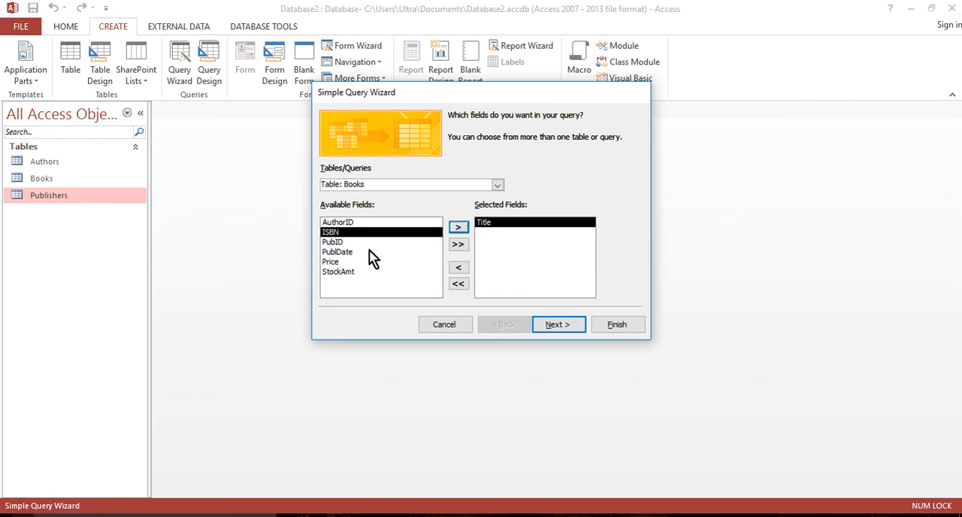
left_click(347, 254)
left_click(457, 227)
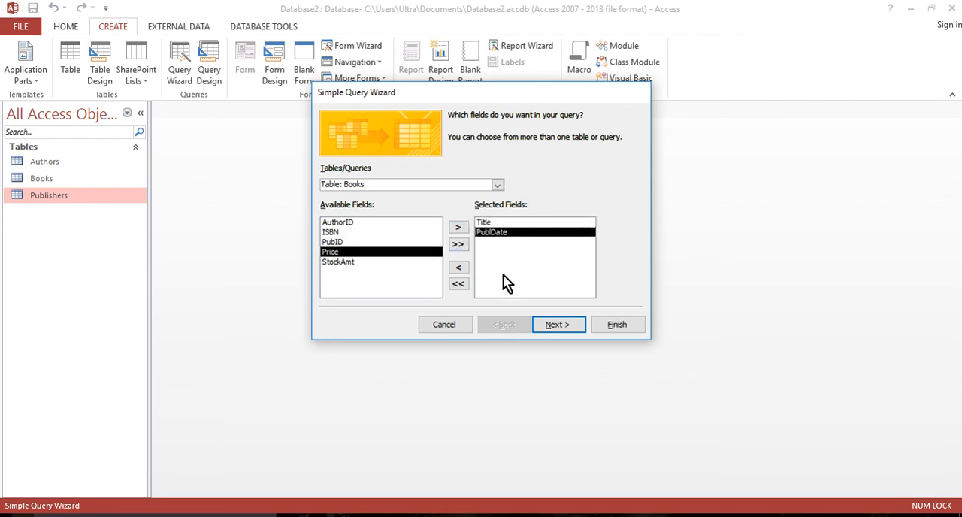
Add the AuthorLastName and AuthorFirstName fields from the Authors table to the query.
left_click(497, 185)
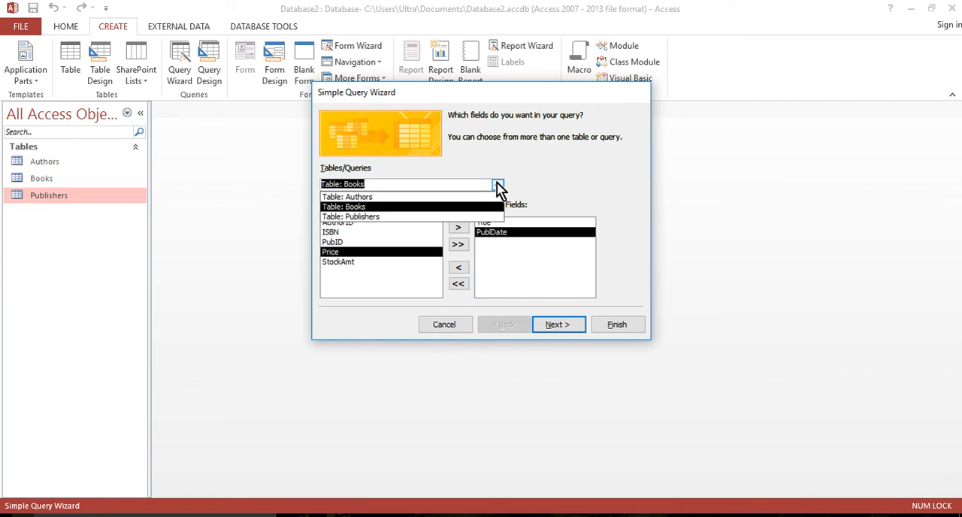
left_click(354, 197)
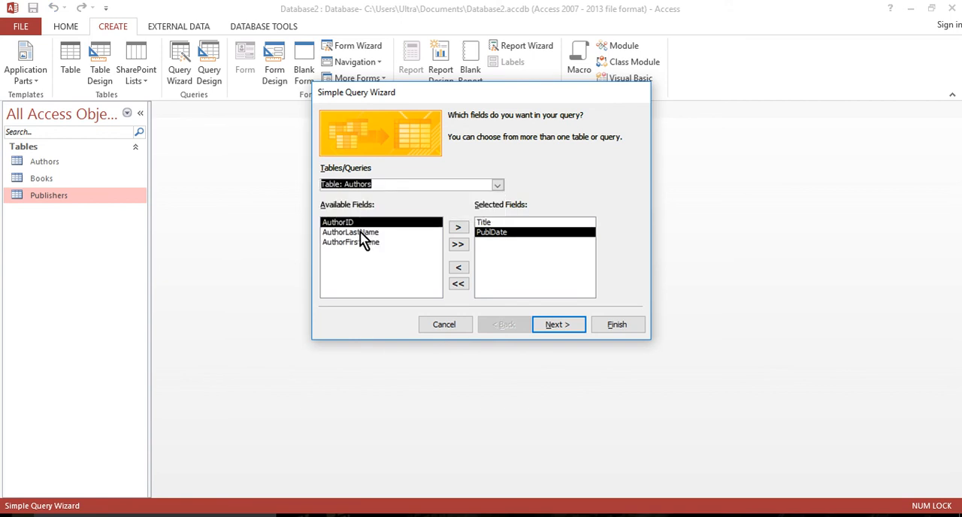
left_click(362, 233)
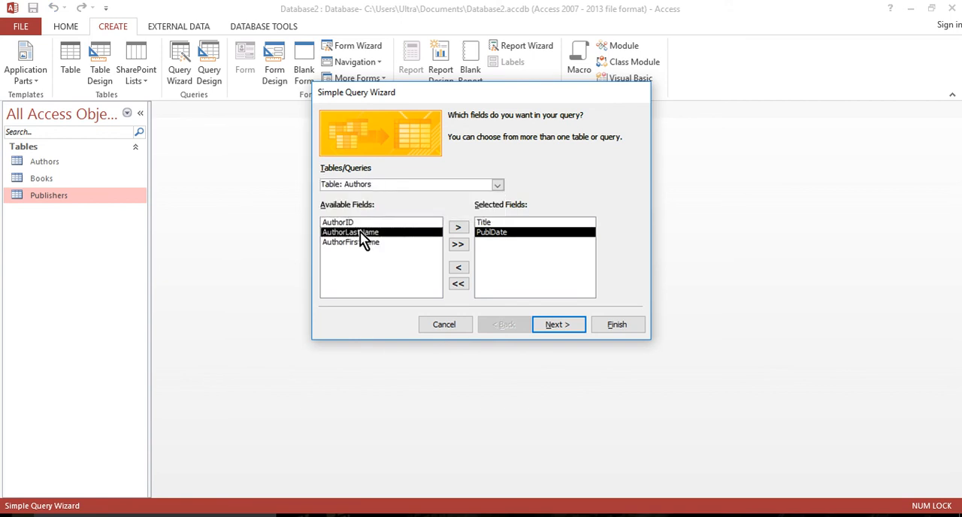
left_click(457, 227)
left_click(459, 228)
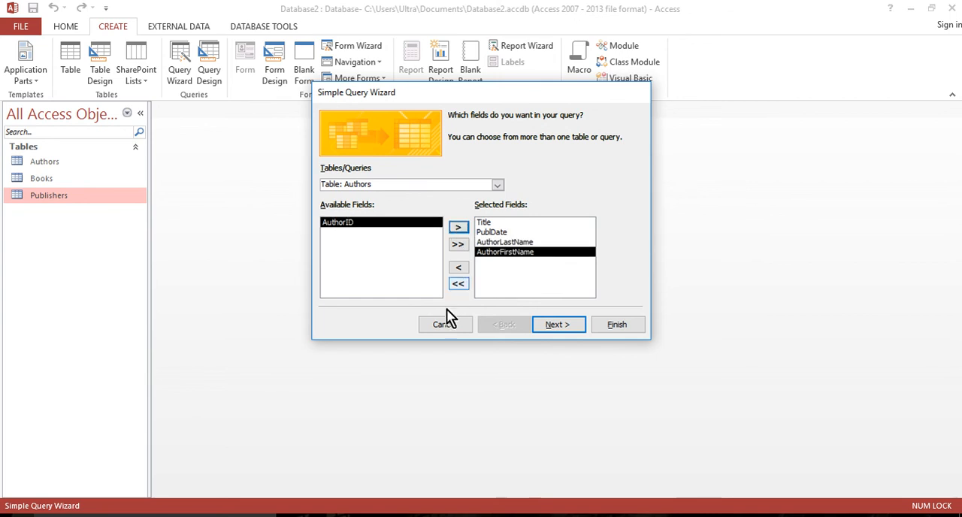
Add the PubName field from the Publishers table to the query.
left_click(498, 186)
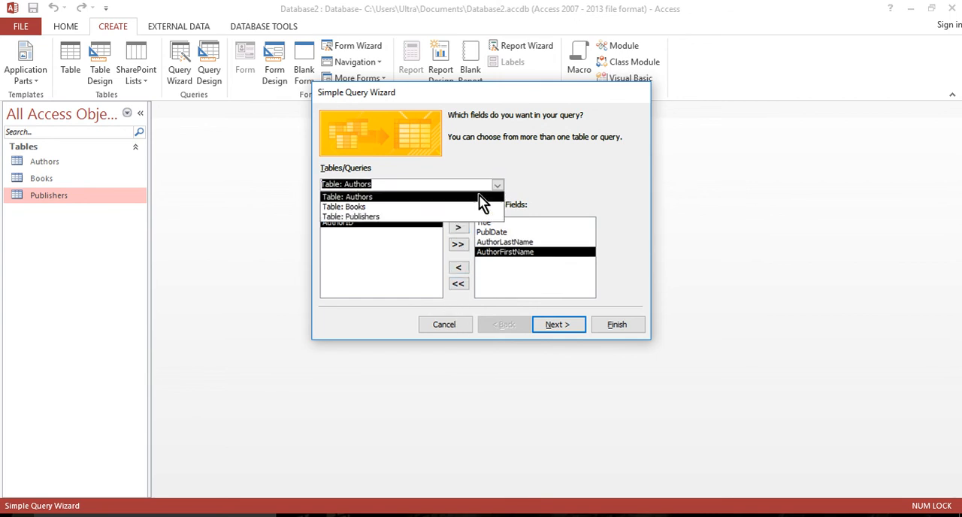
left_click(374, 217)
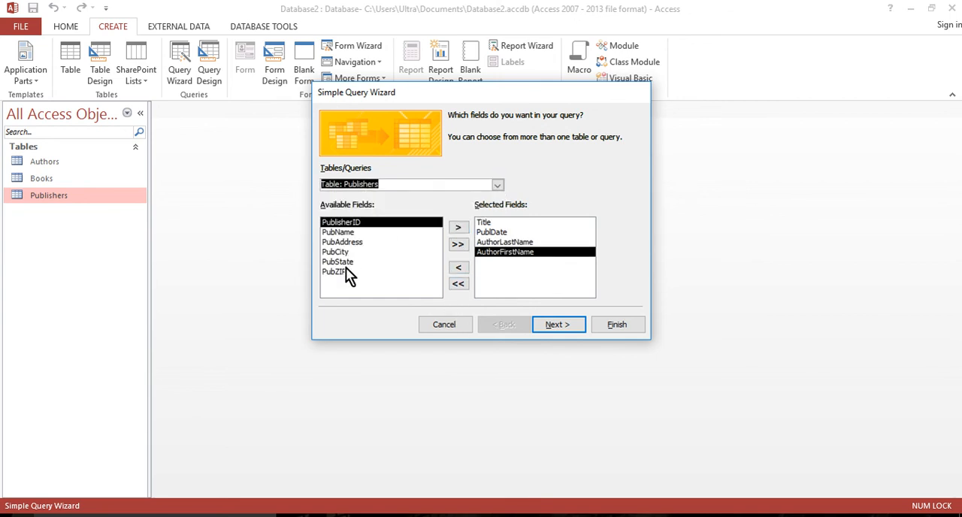
left_click(348, 233)
left_click(457, 228)
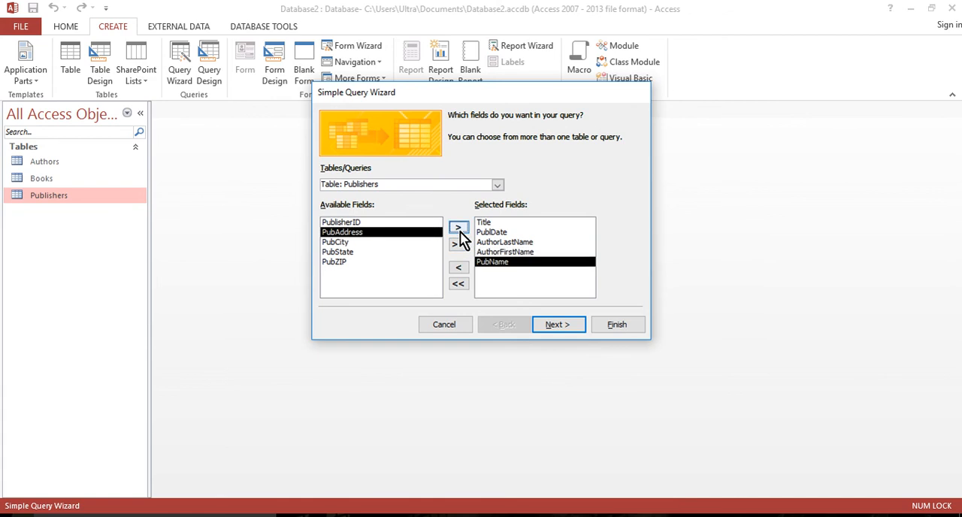
Review the selected query fields from Title to PubName and finish the Simple Query Wizard with its default settings.
left_click(487, 224)
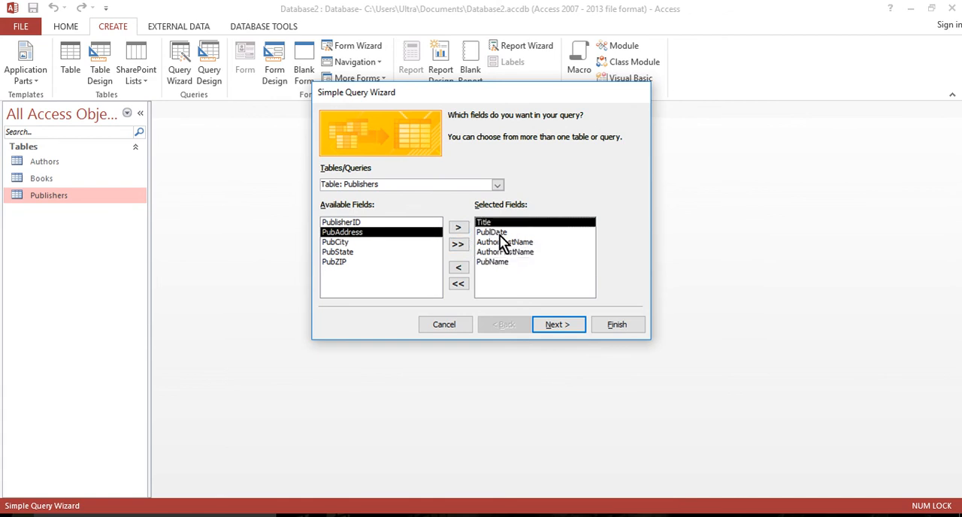
left_click(499, 233)
left_click(497, 224)
left_click(510, 243)
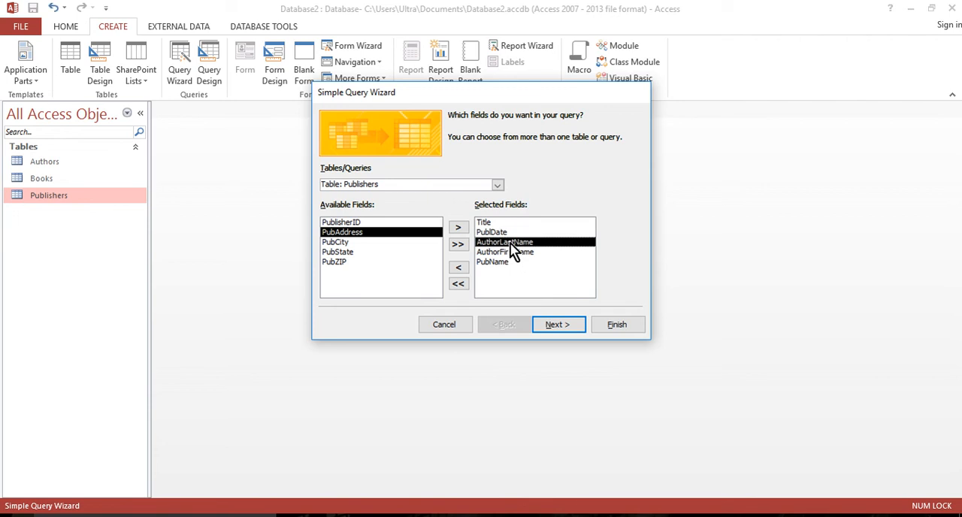
left_click(517, 253)
left_click(493, 263)
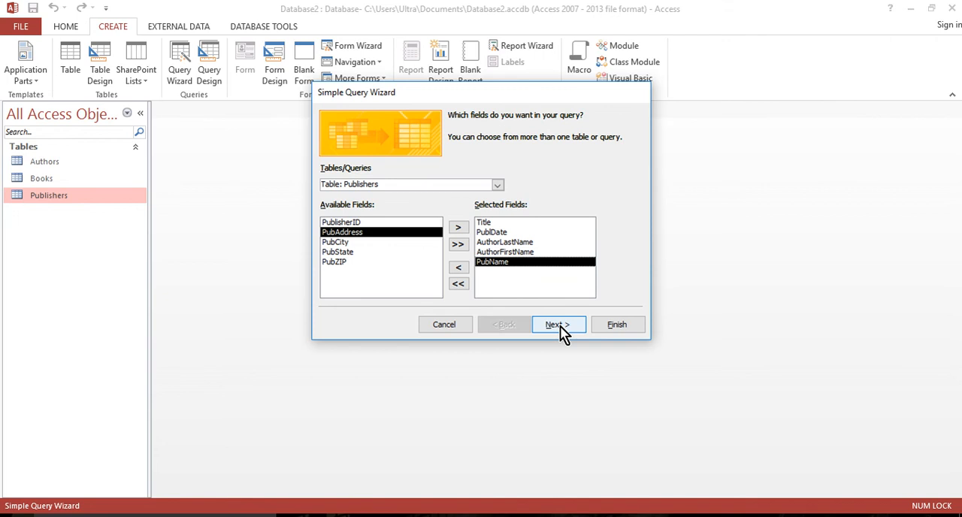
left_click(626, 330)
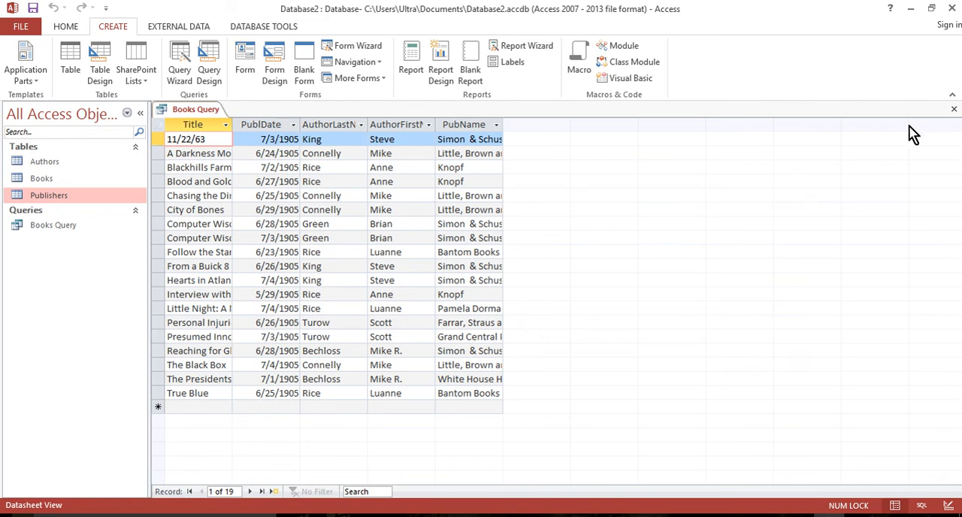
Close the query results and reopen Books Query from the list of database objects.
left_click(953, 109)
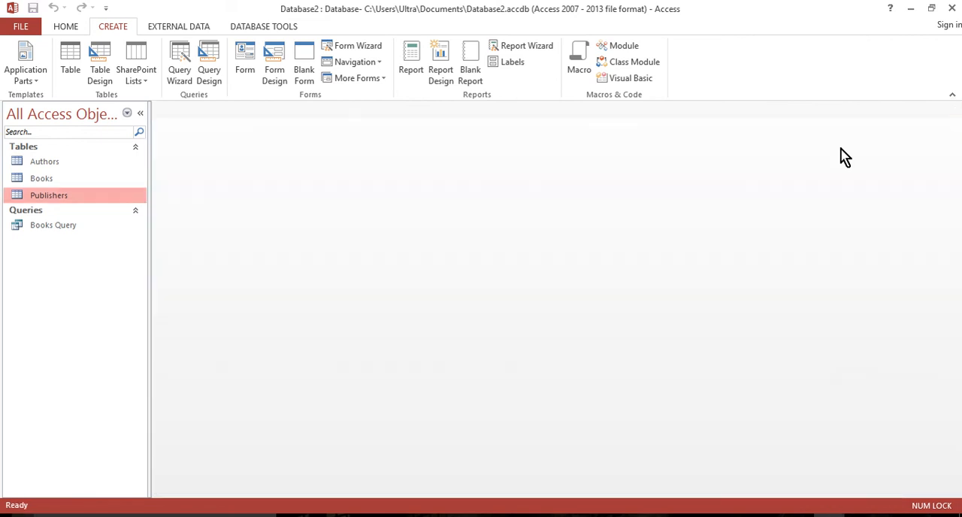
left_click(53, 227)
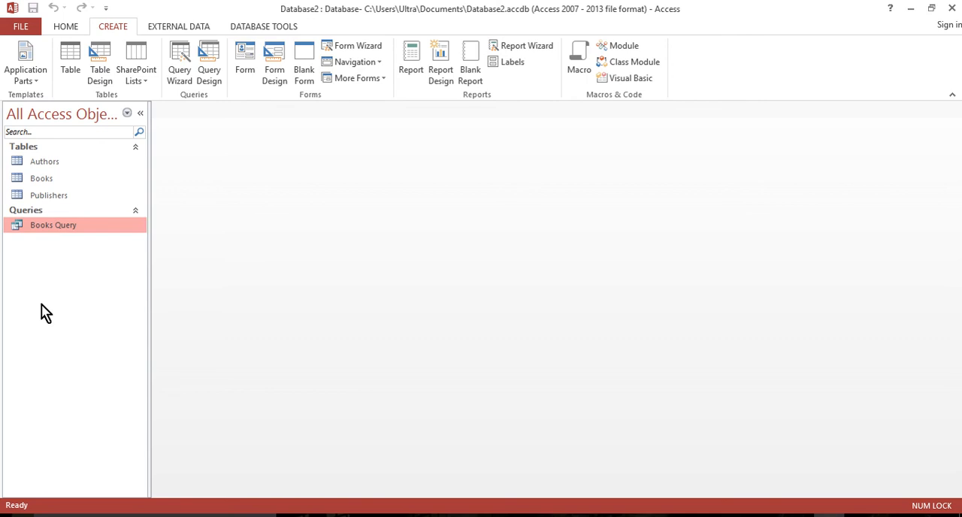
right_click(54, 230)
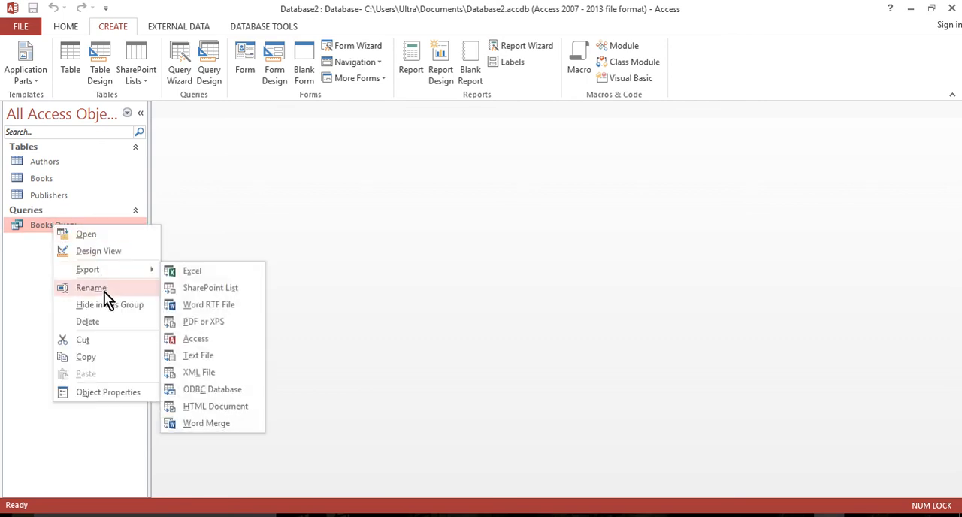
left_click(12, 279)
double_click(60, 230)
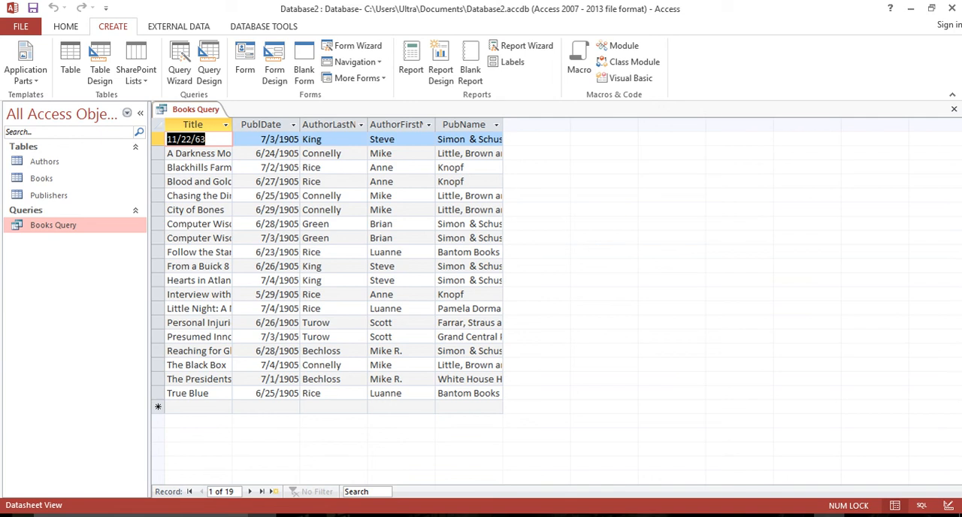
Launch the Snipping Tool and move its window clear of the query results.
left_click(140, 515)
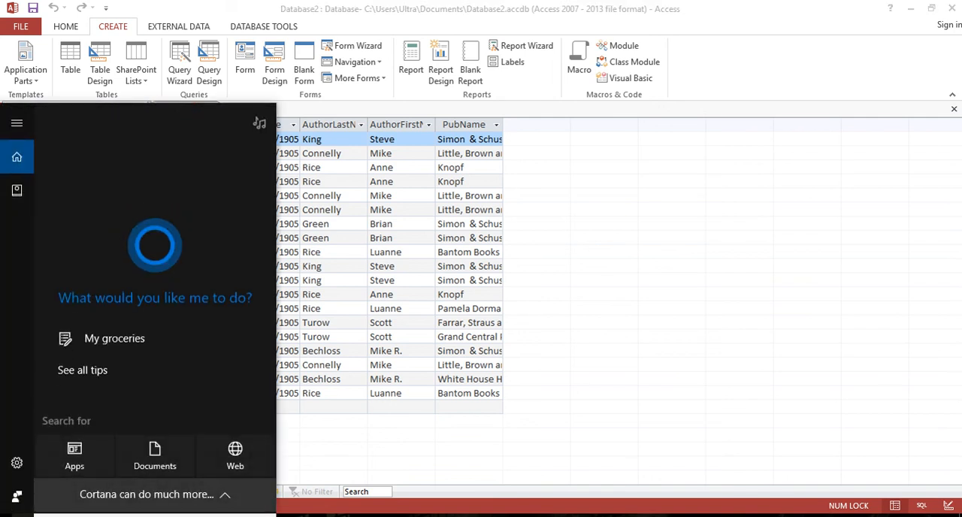
type("s")
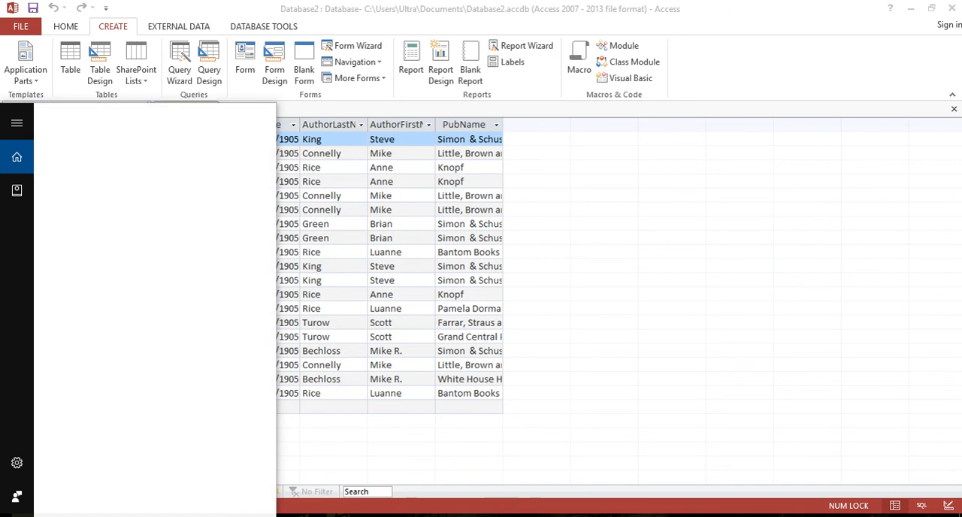
type("nip")
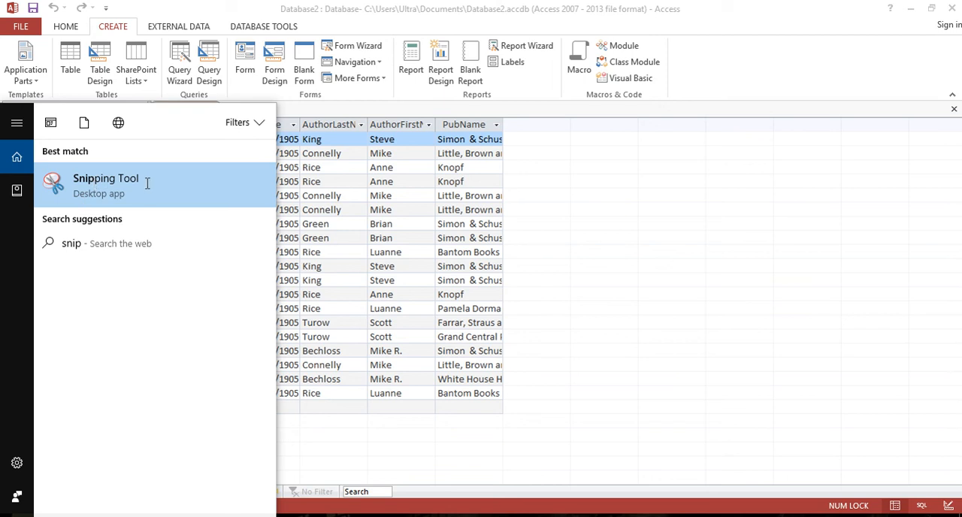
left_click(117, 183)
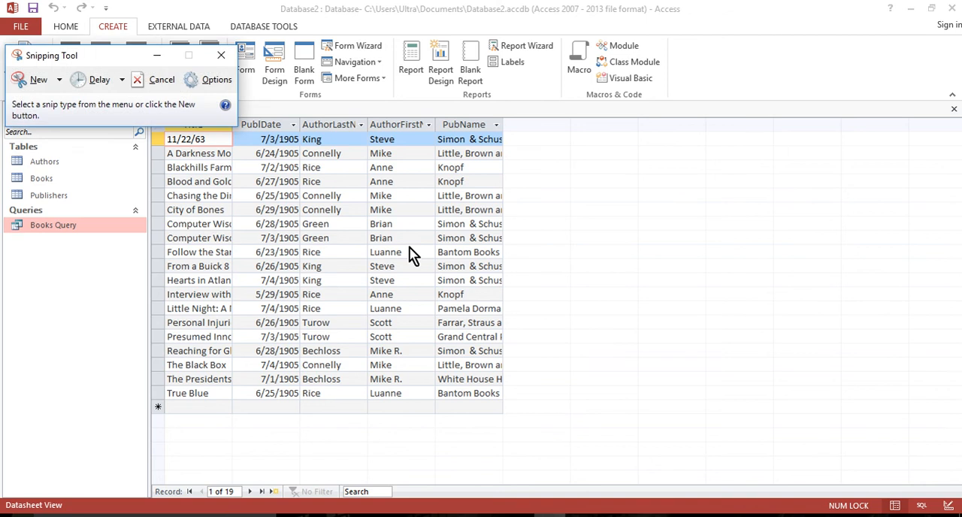
left_click_drag(102, 47, 655, 172)
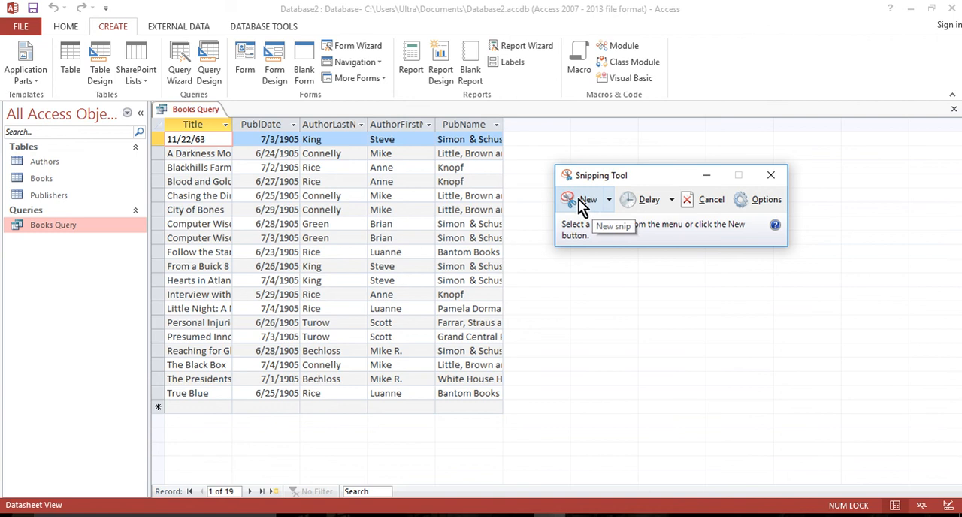
Capture a rectangular snip of the whole Books Query datasheet, from its title to below the last record.
left_click(584, 201)
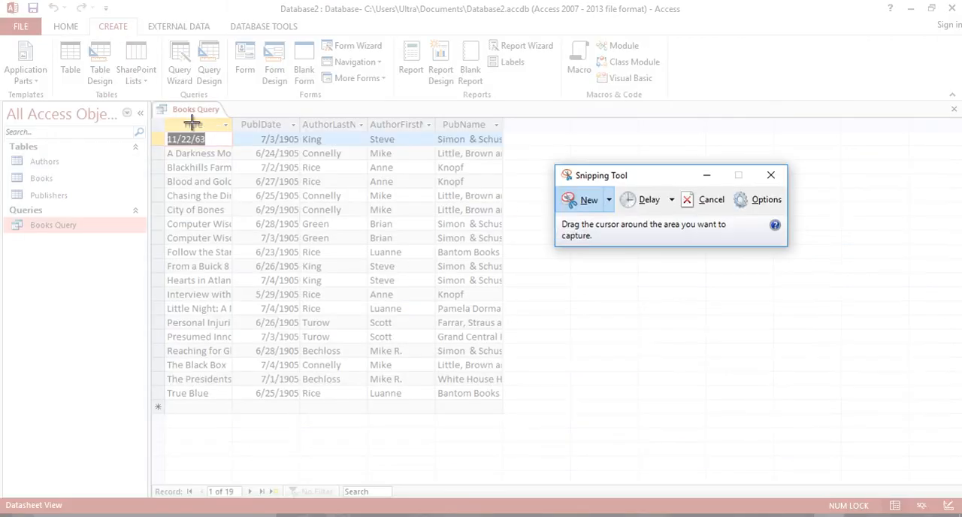
left_click_drag(149, 98, 519, 443)
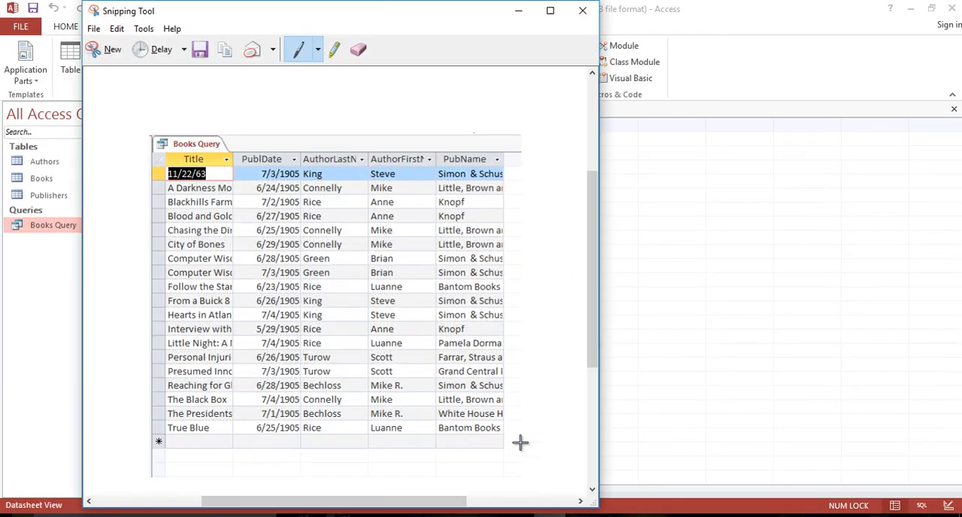
left_click_drag(383, 9, 623, 10)
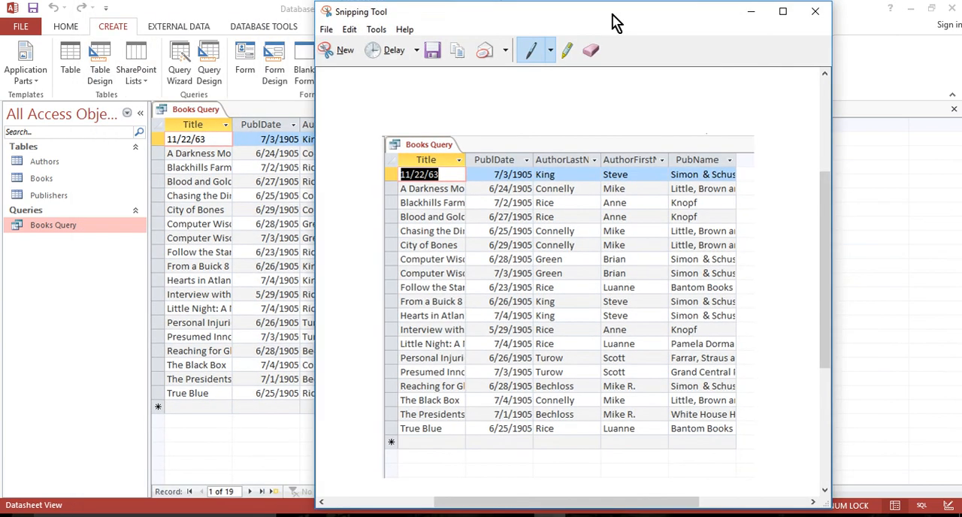
Save the snip as Access_Assignment_2.JPG in the Downloads folder and close the Snipping Tool.
left_click(442, 51)
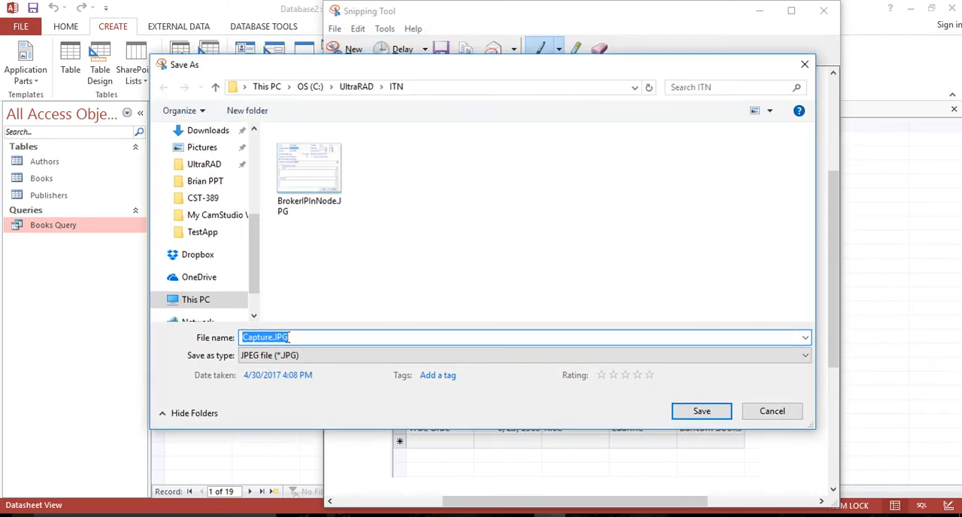
left_click(269, 339)
left_click_drag(273, 338, 242, 338)
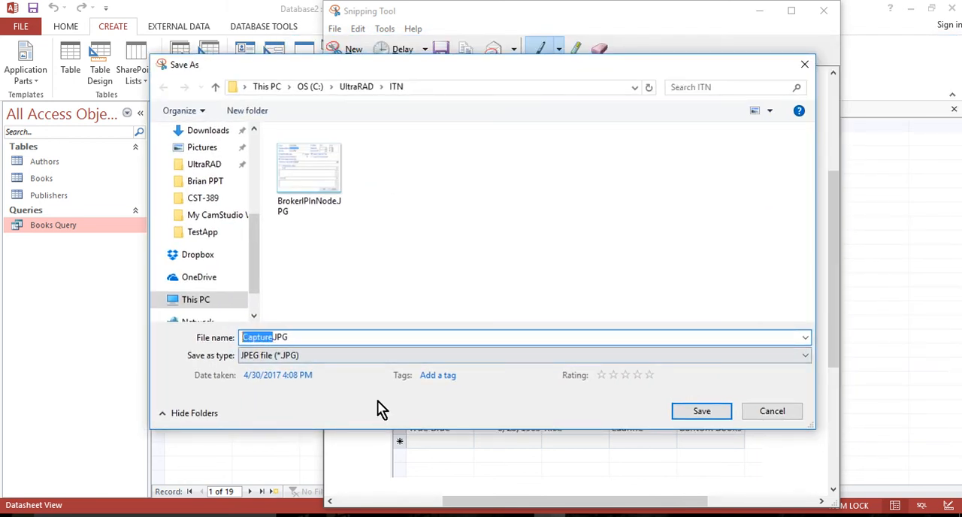
type("Ac")
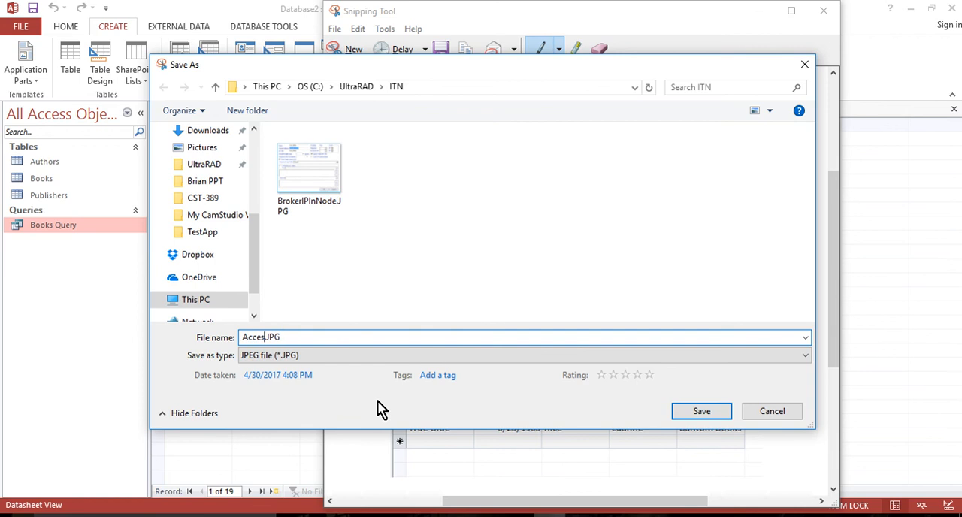
type("cess_Assignment")
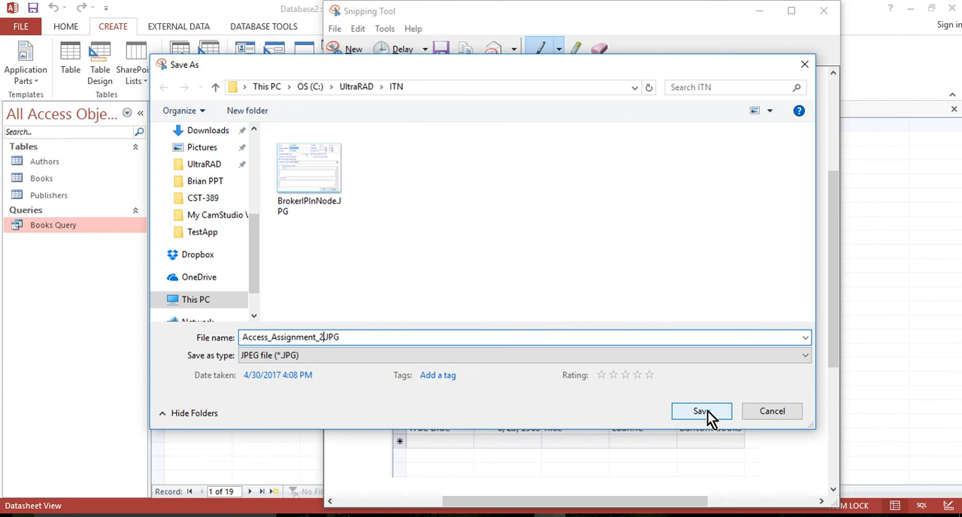
type("_2")
left_click_drag(251, 238, 251, 178)
left_click(205, 284)
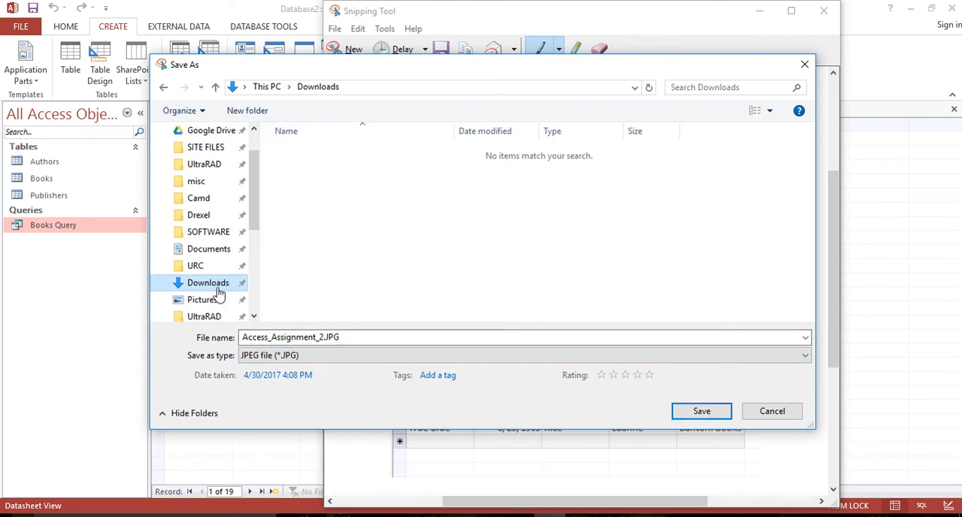
left_click(713, 421)
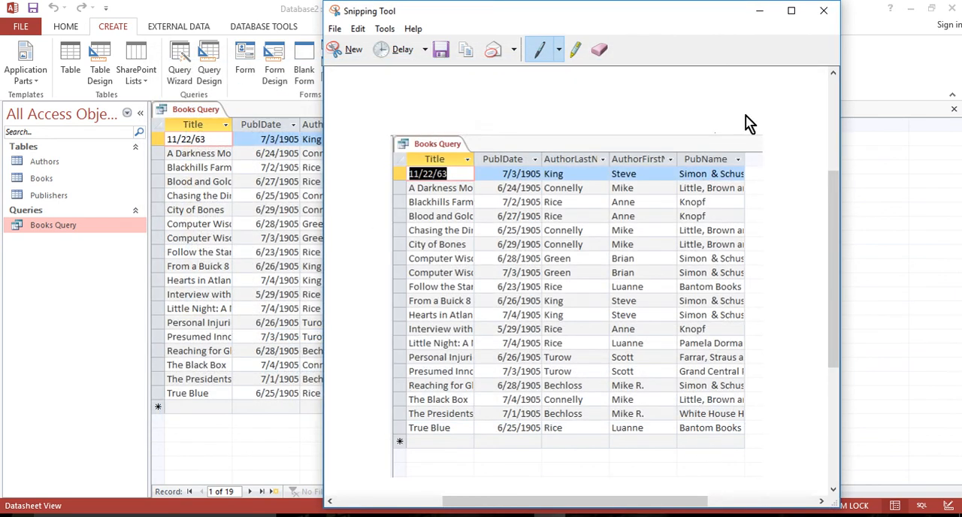
left_click(824, 12)
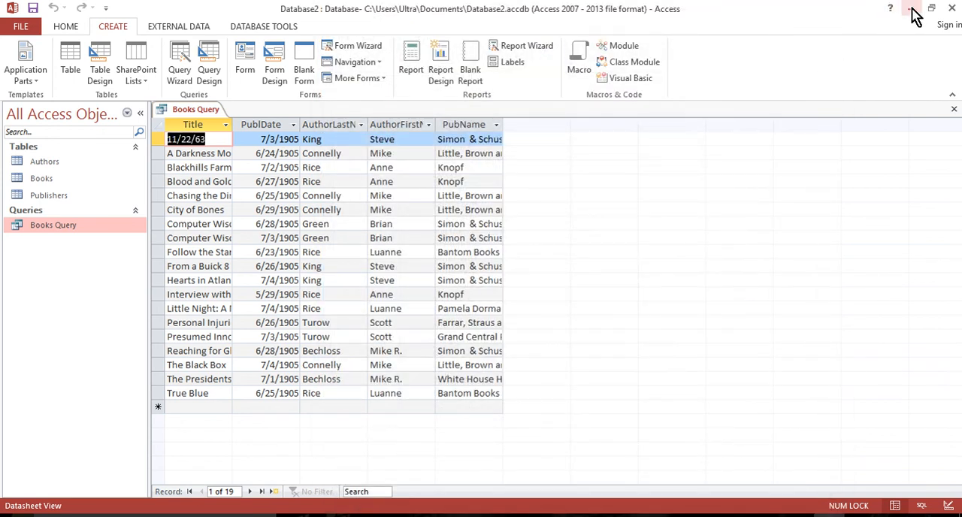
Switch to File Explorer's Downloads folder and view Access_Assignment_2.JPG to check the capture, closing the image and minimizing the folder window.
left_click(360, 515)
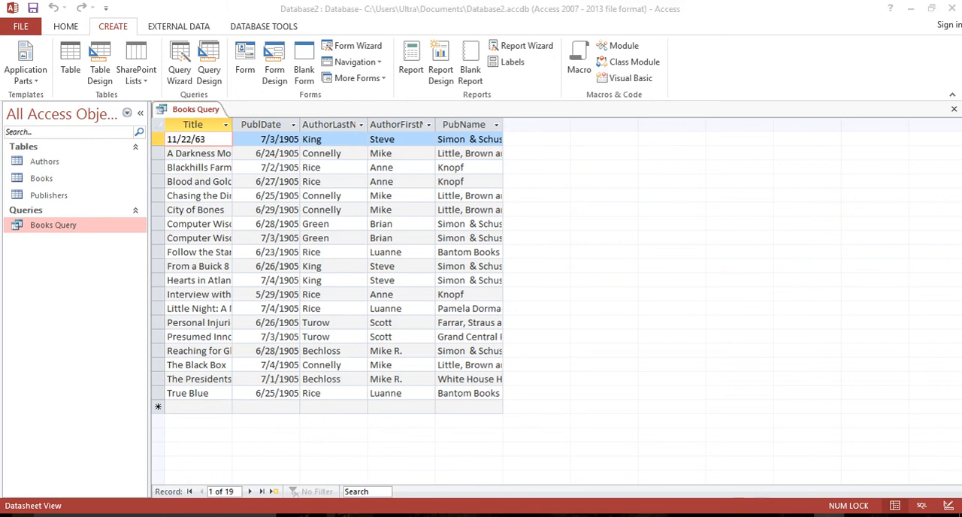
left_click_drag(0, 90, 552, 49)
left_click(481, 209)
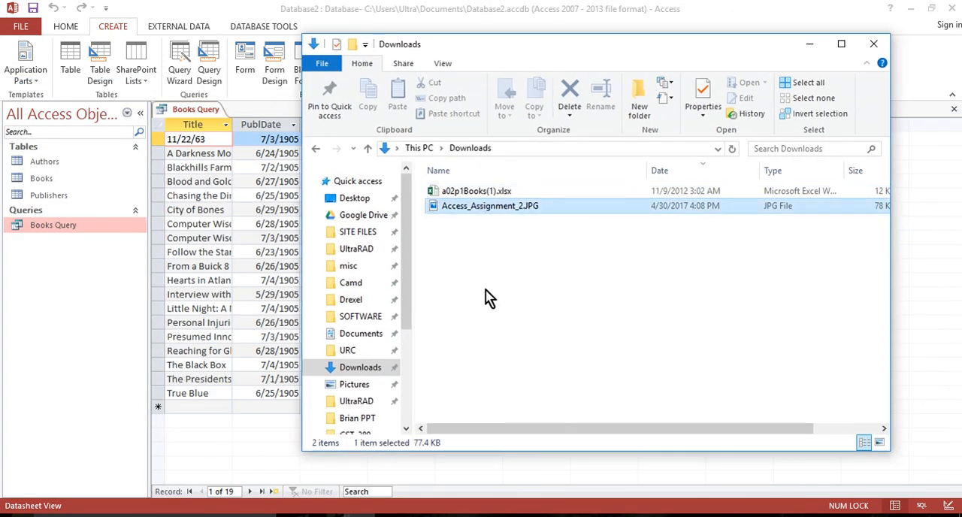
mouse_move(409, 284)
left_mouse_down()
mouse_move(397, 391)
mouse_move(410, 272)
left_mouse_up()
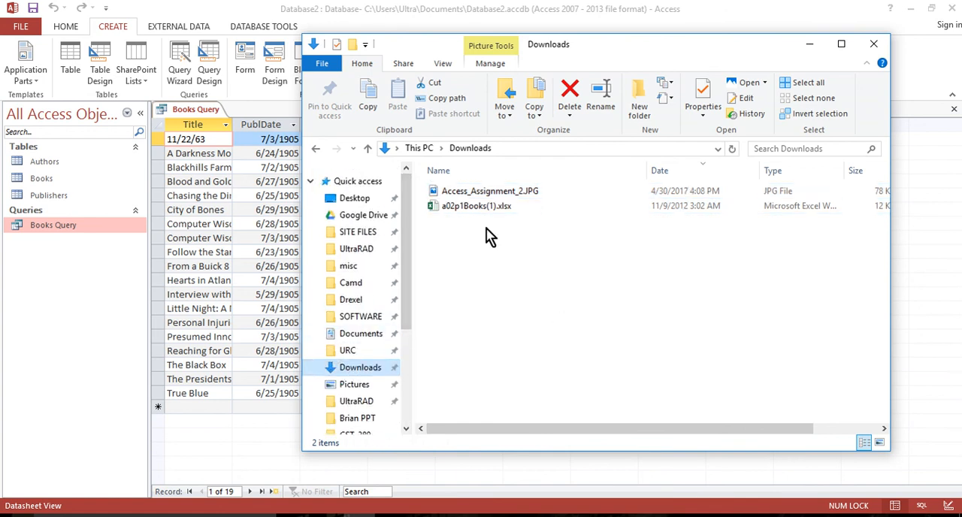
left_click(489, 192)
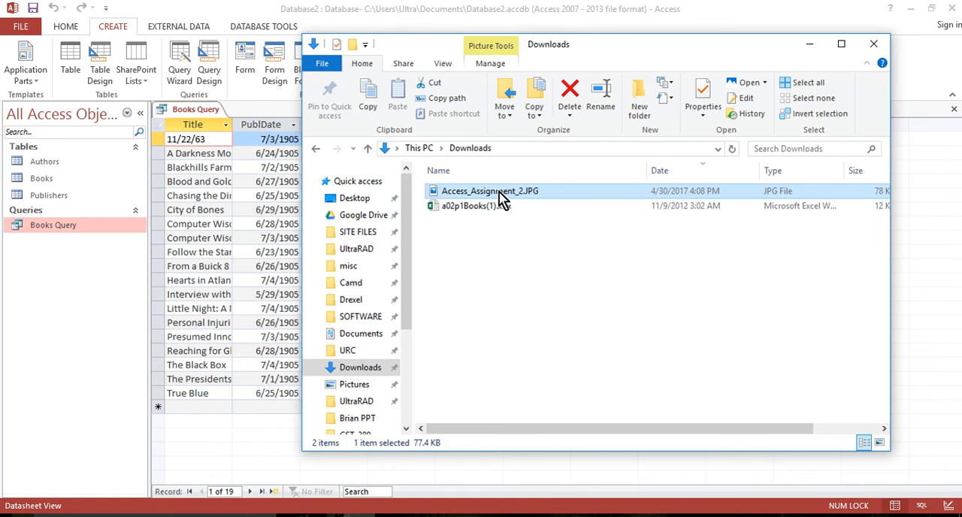
double_click(500, 193)
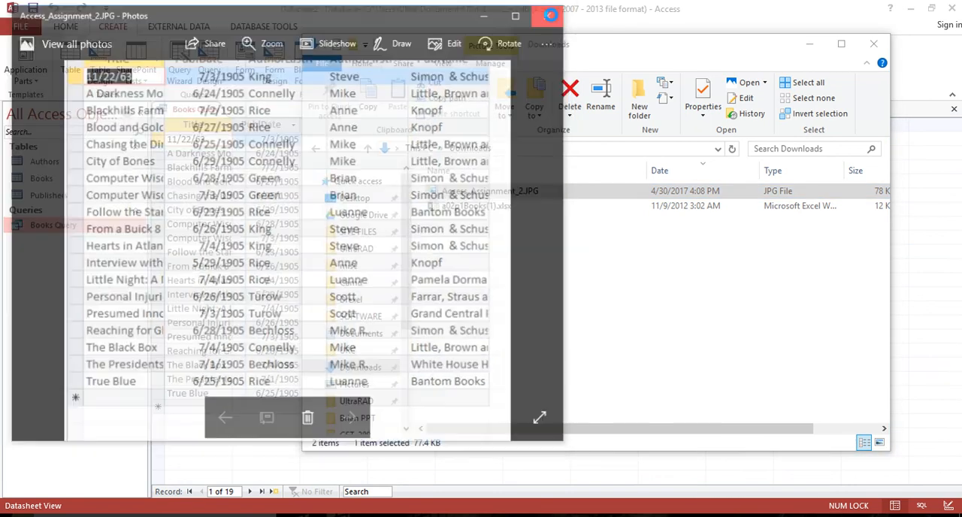
left_click(553, 11)
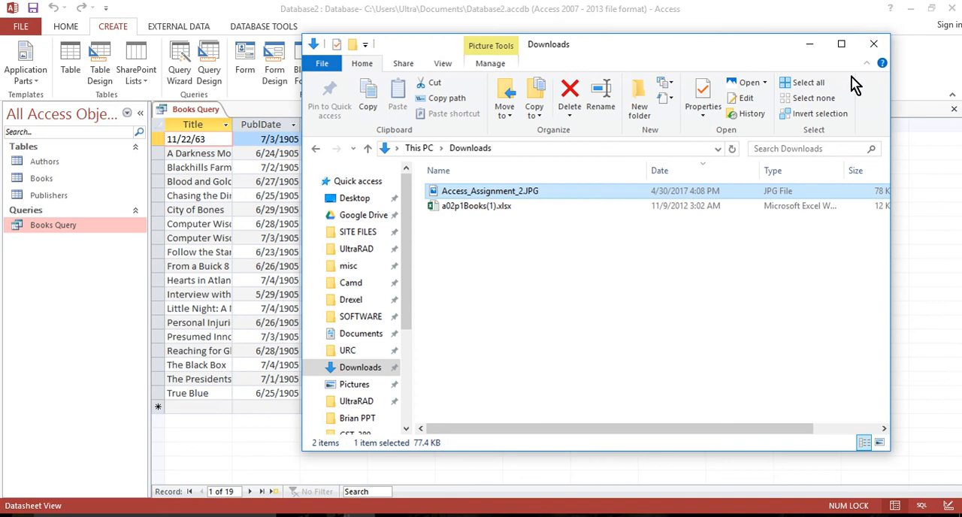
left_click(810, 45)
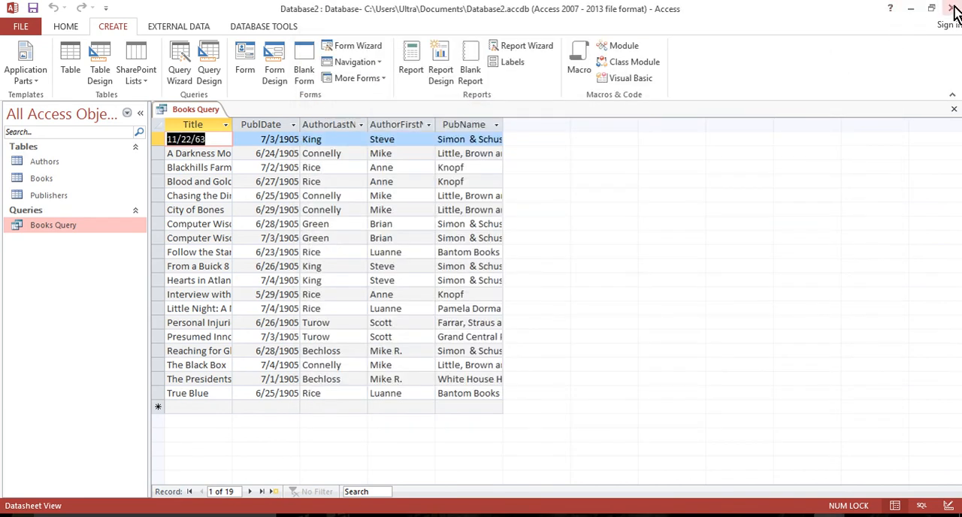
Switch to the Blackboard Learn page in the browser and open the A2: Access Assignment 2 submission page.
left_click(911, 9)
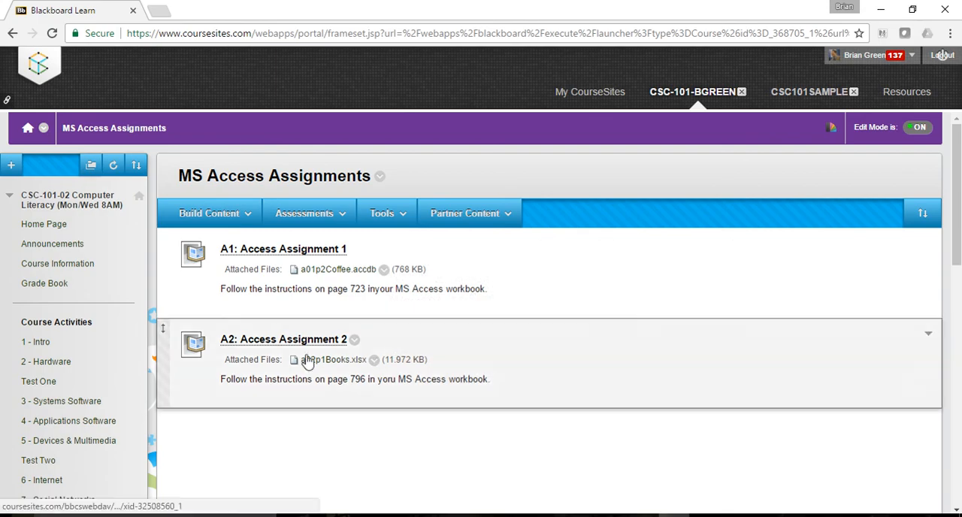
left_click(290, 342)
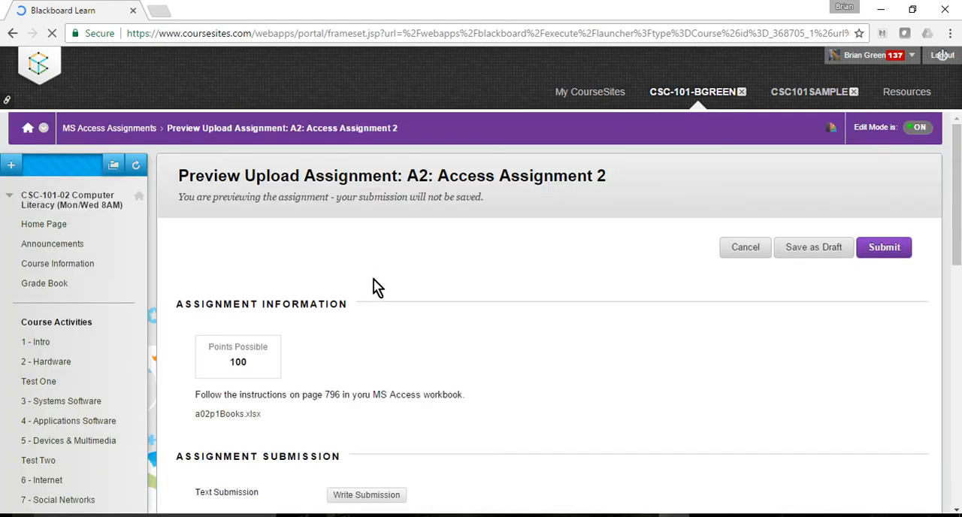
Try to attach Access_Assignment_2.JPG from the computer's Downloads folder to the assignment submission.
scroll(476, 361, "down", 3)
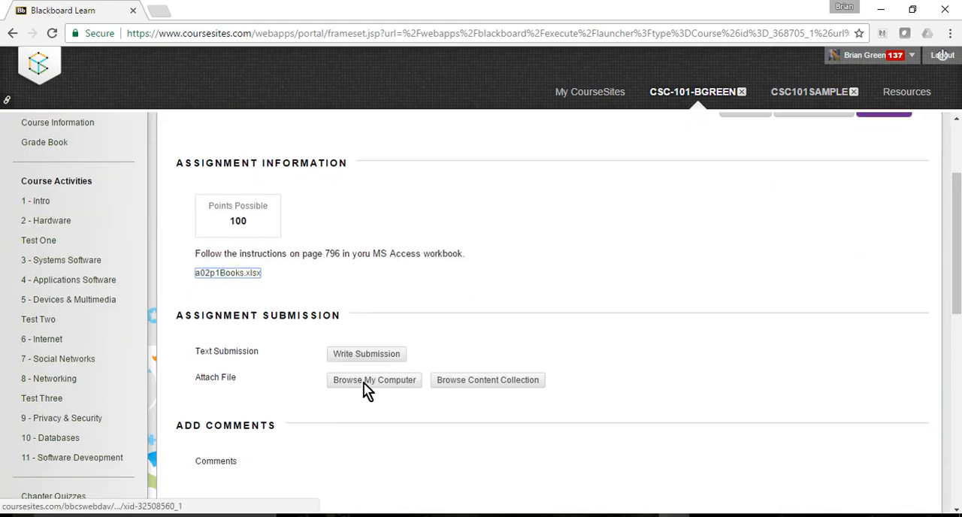
left_click(368, 380)
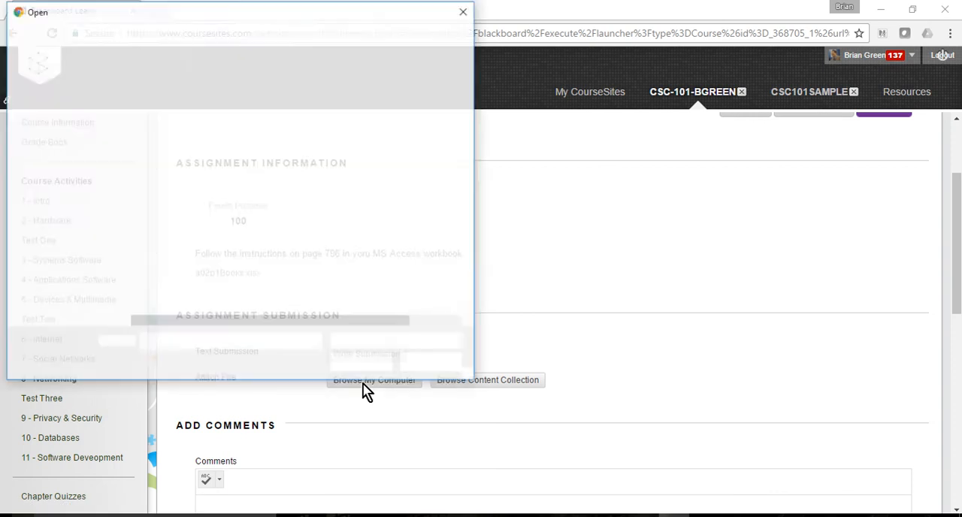
left_click(63, 128)
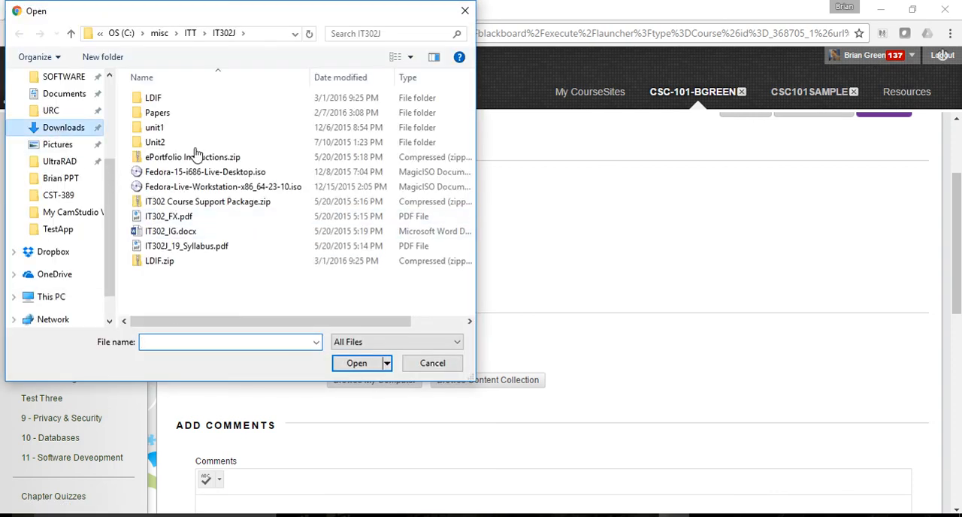
left_click(181, 120)
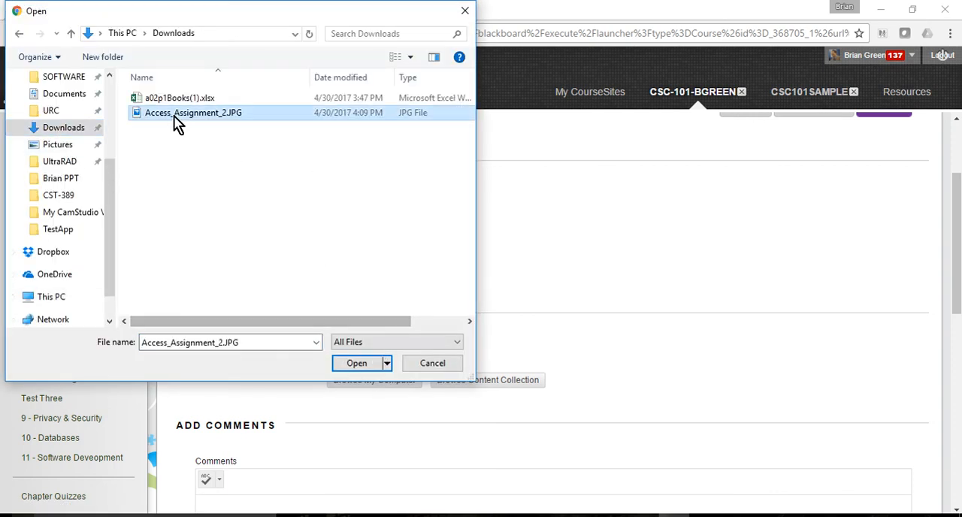
left_click(351, 367)
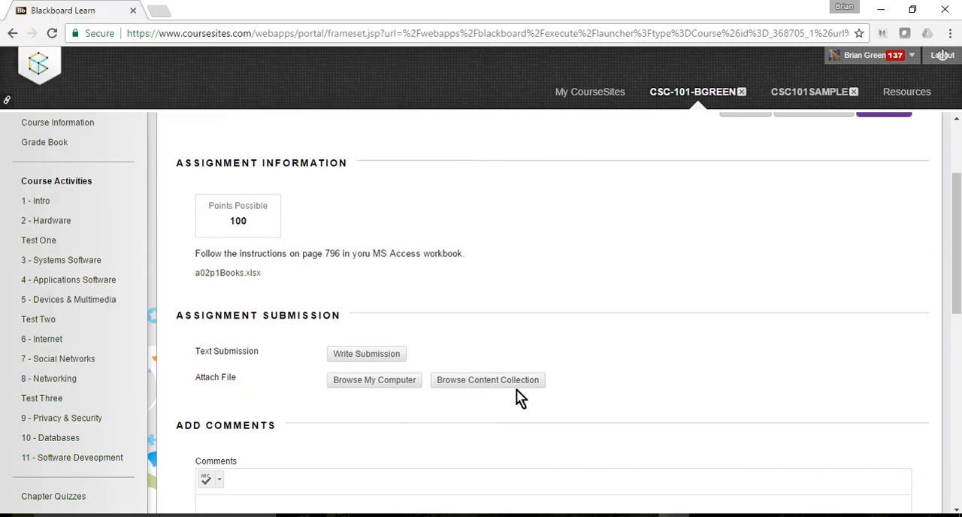
scroll(674, 340, "down", 2)
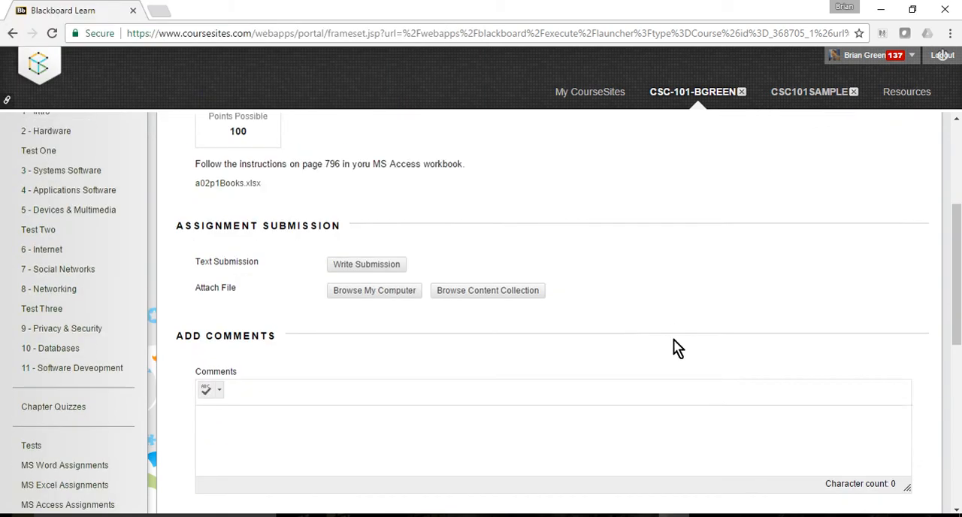
scroll(673, 339, "down", 6)
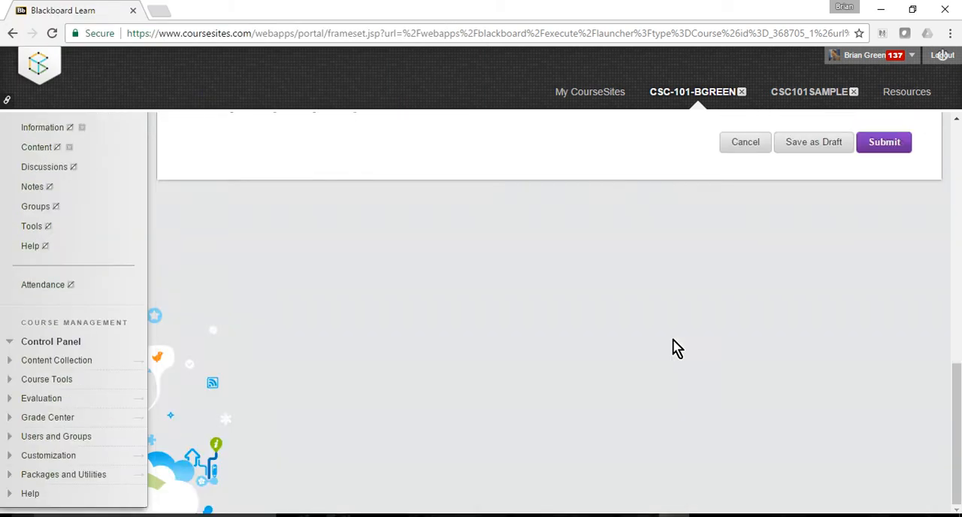
scroll(673, 340, "up", 10)
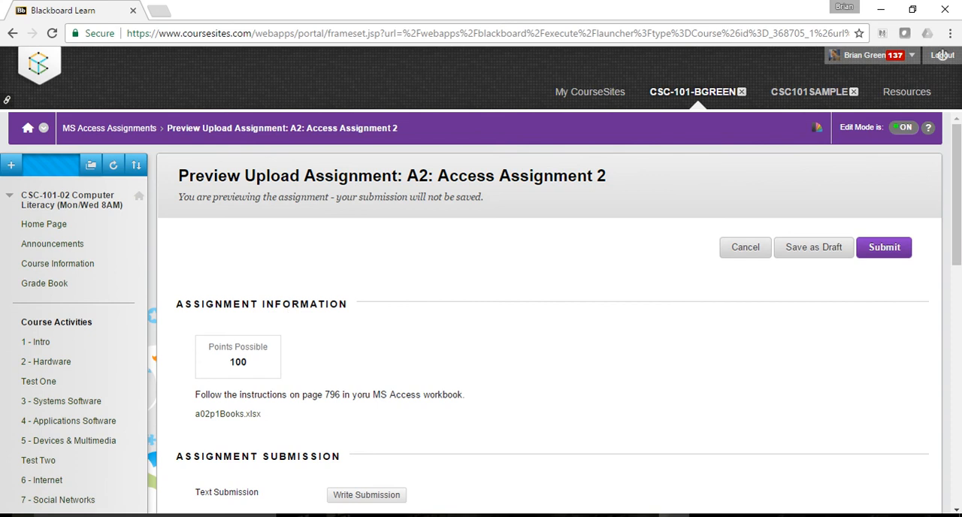